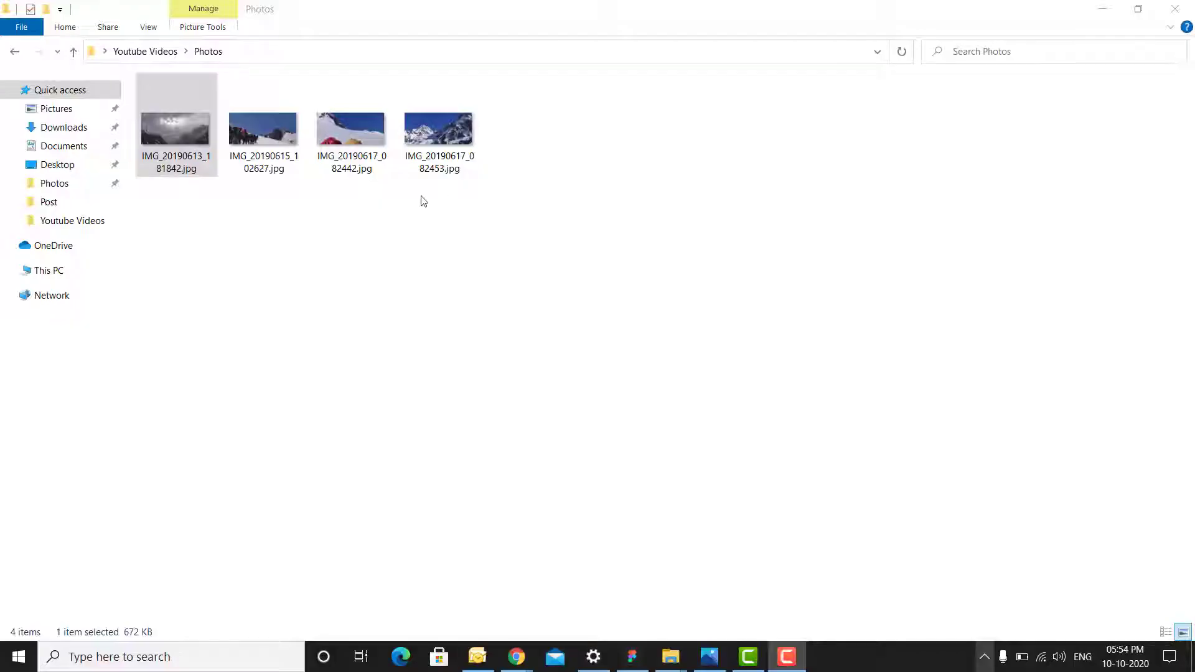
# - Select the four trek photos, browse through them in Photos, then return to the Youtube Videos folder
pyautogui.moveTo(488, 209); pyautogui.dragTo(152, 74)
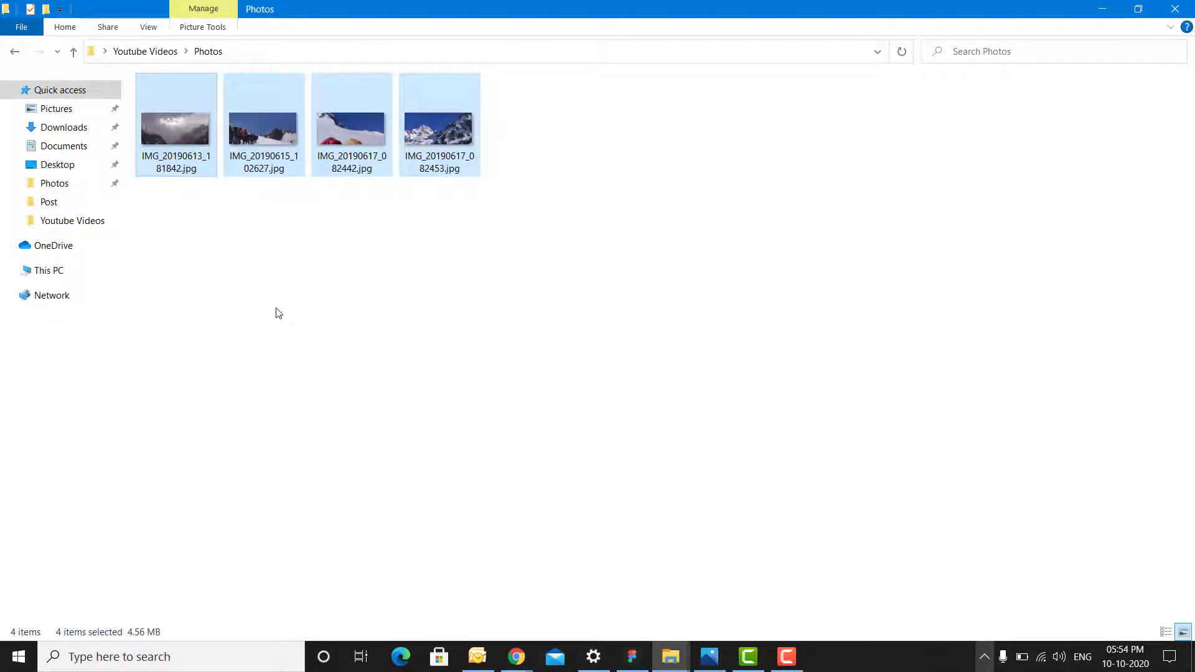
pyautogui.doubleClick(206, 163)
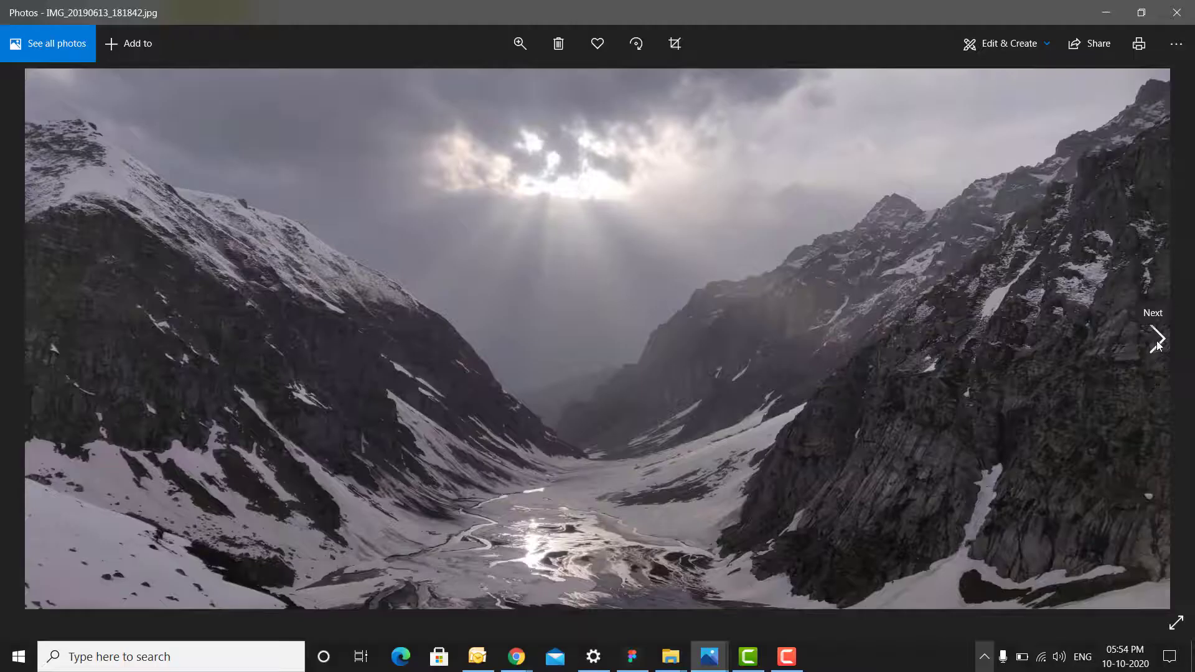
pyautogui.click(1157, 342)
pyautogui.click(1157, 342)
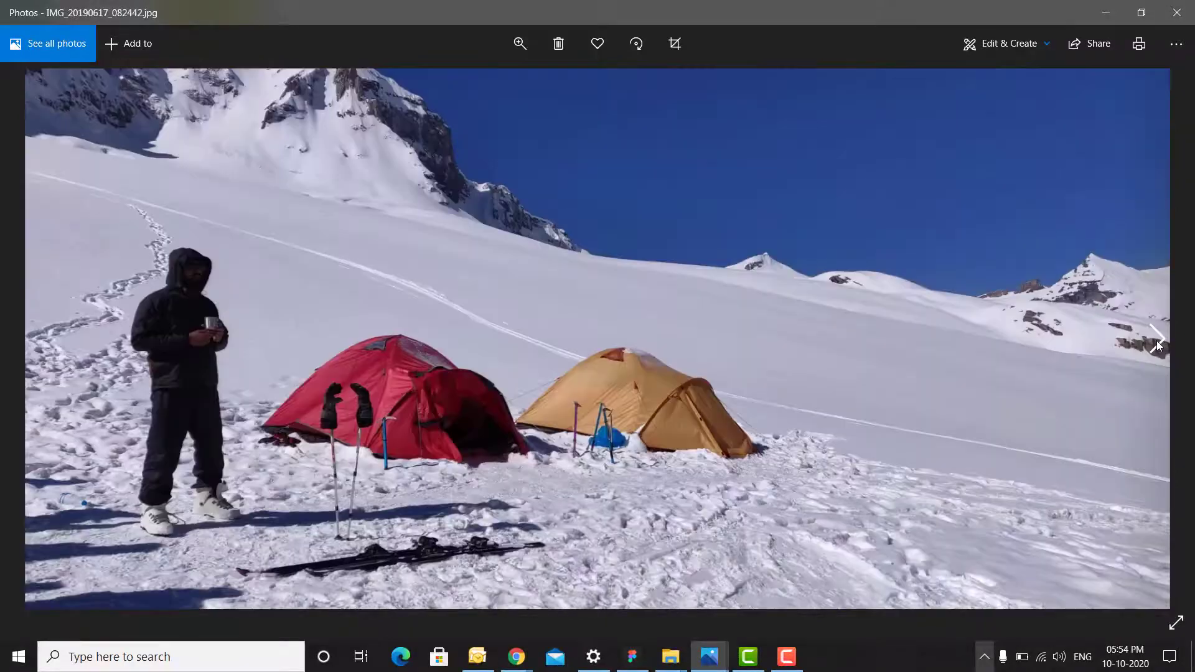
pyautogui.click(1156, 341)
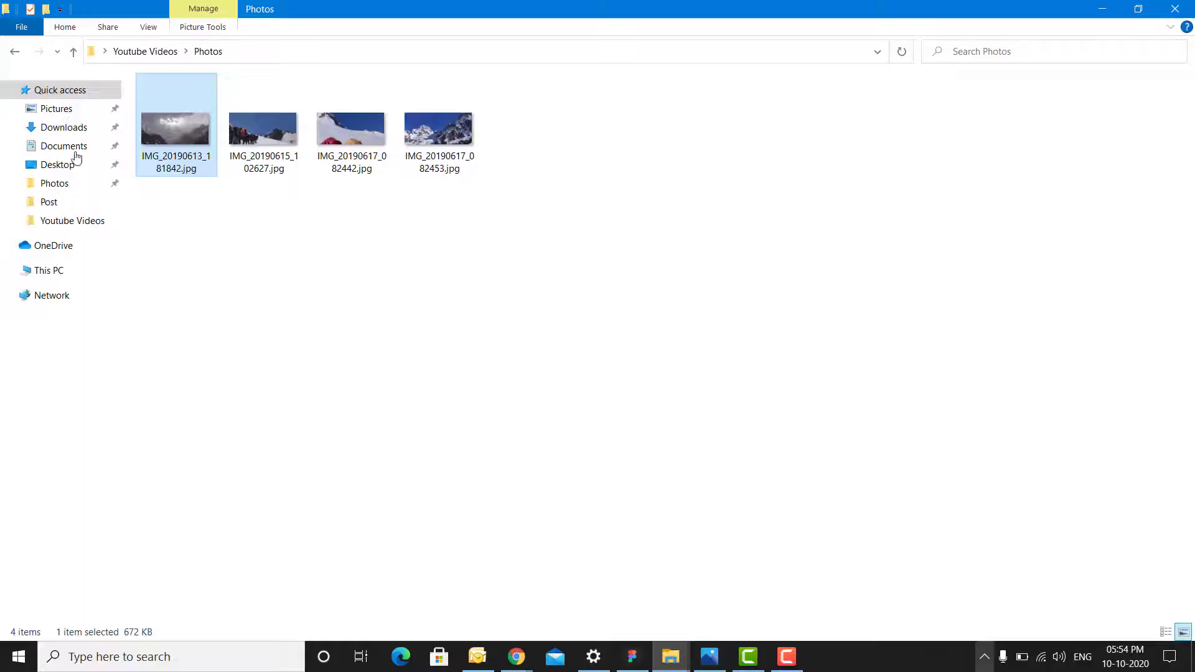
pyautogui.click(157, 54)
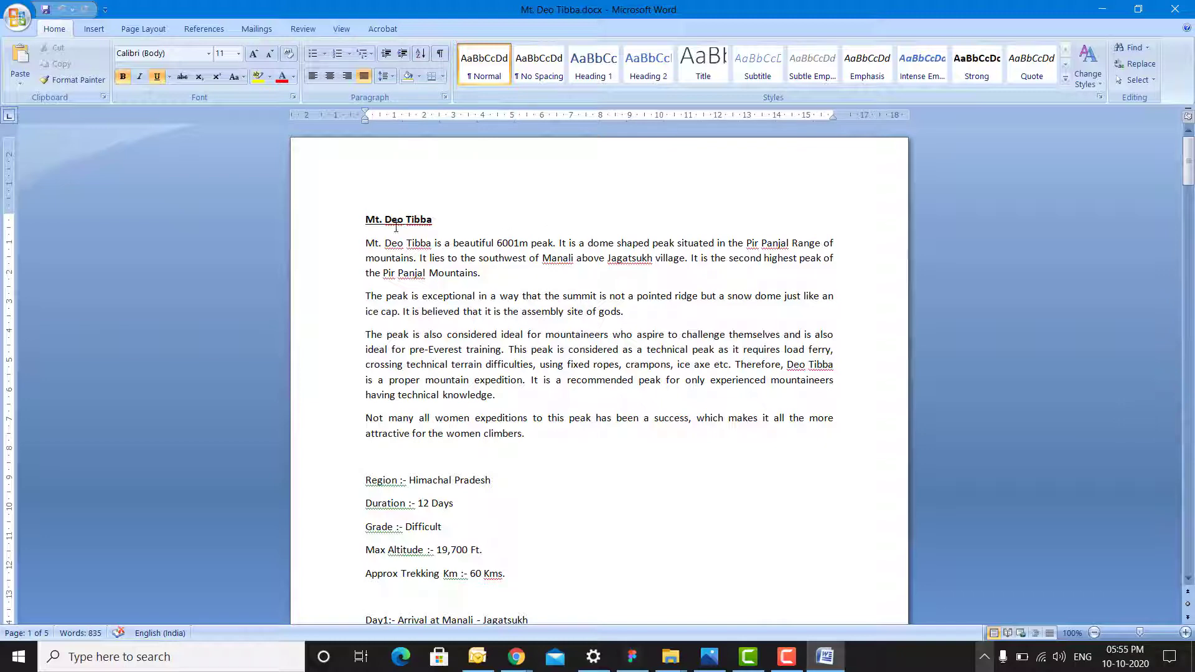
# - Read the Mt. Deo Tibba intro paragraphs, then the Day1–Day2 itinerary further down
pyautogui.moveTo(467, 261); pyautogui.dragTo(529, 436)
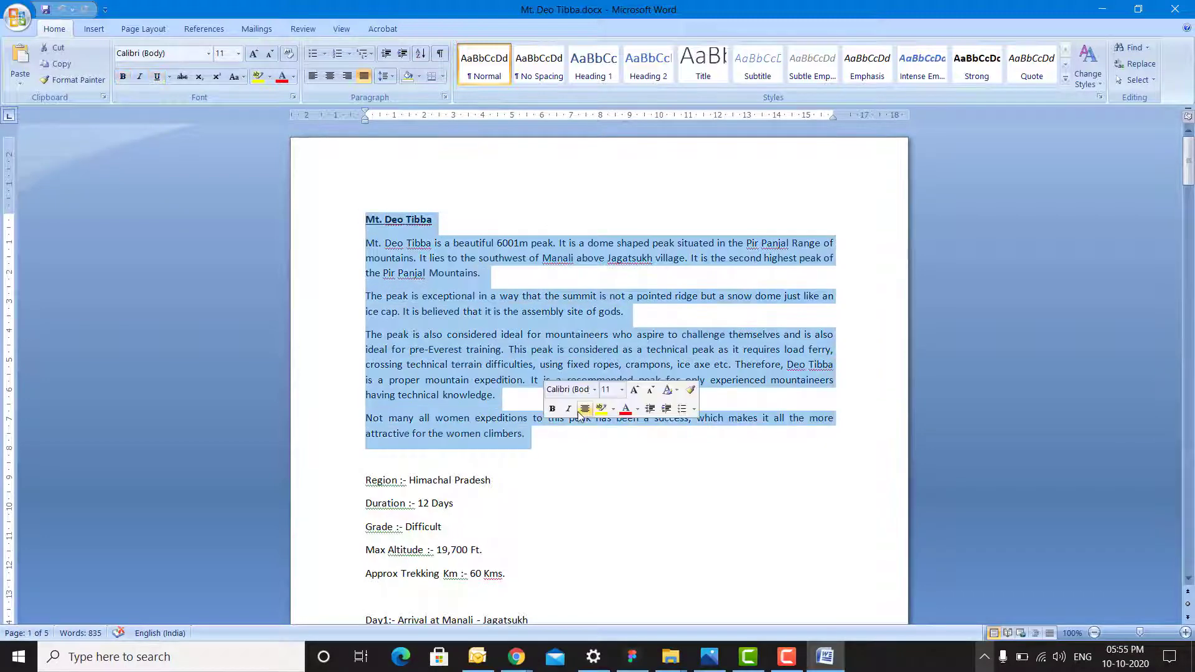
pyautogui.press('pagedown')
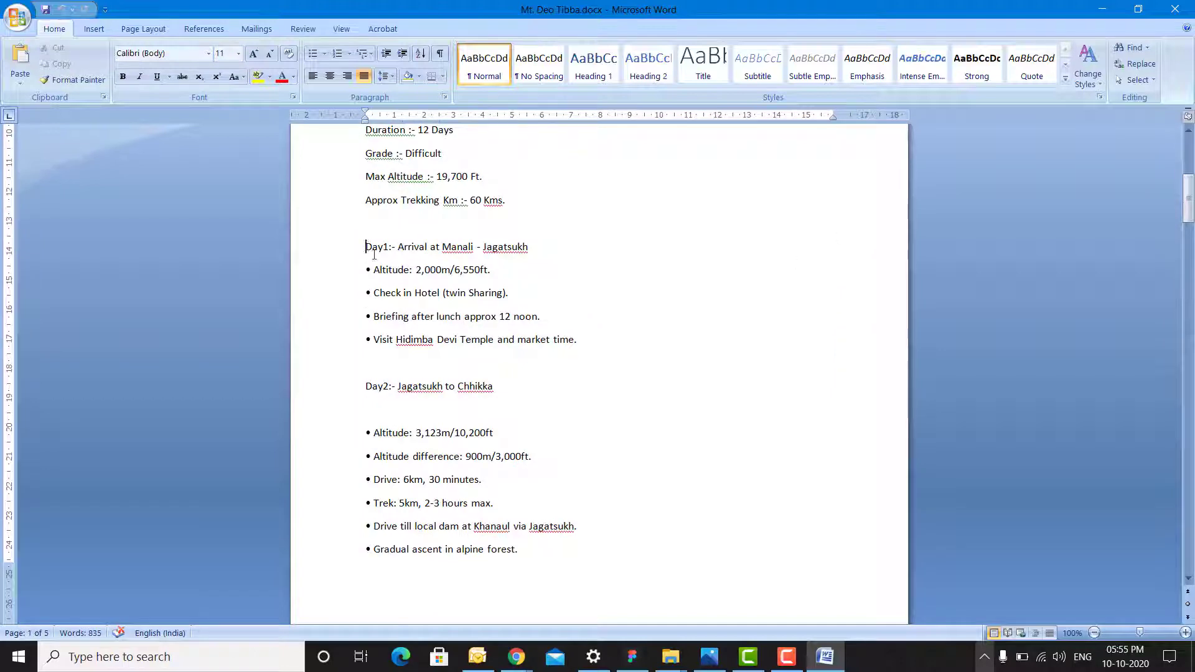
pyautogui.moveTo(374, 254); pyautogui.dragTo(483, 413)
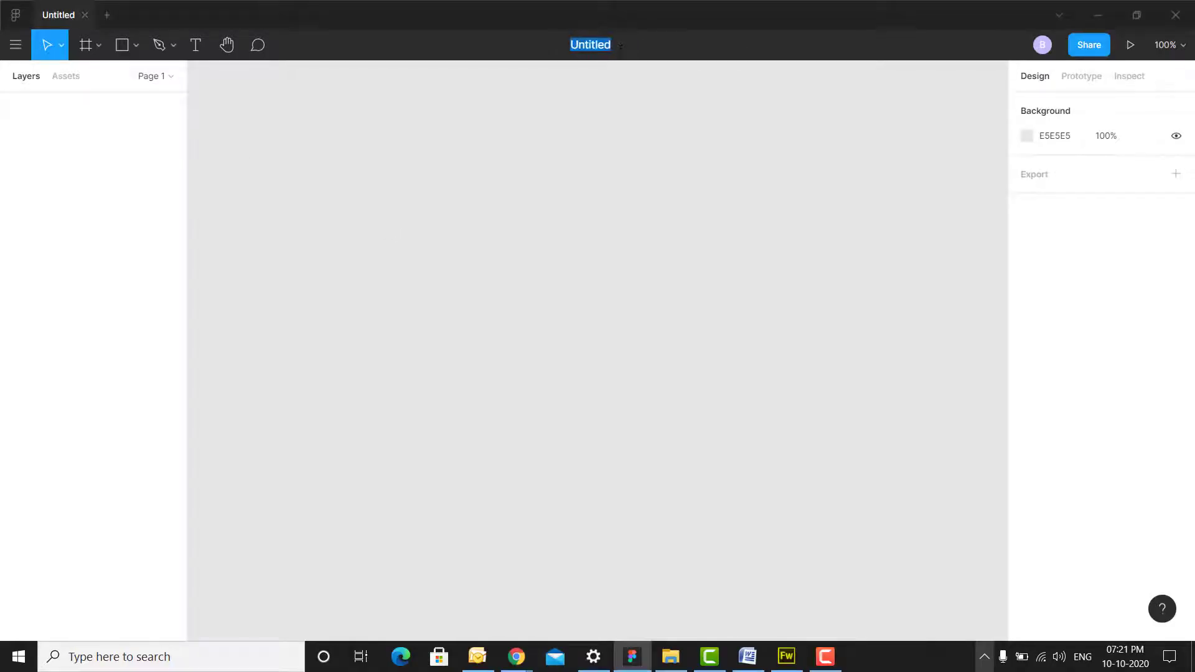
# - Add a Desktop 1440×1024 frame from the Frame presets and zoom to fit it
pyautogui.click(98, 44)
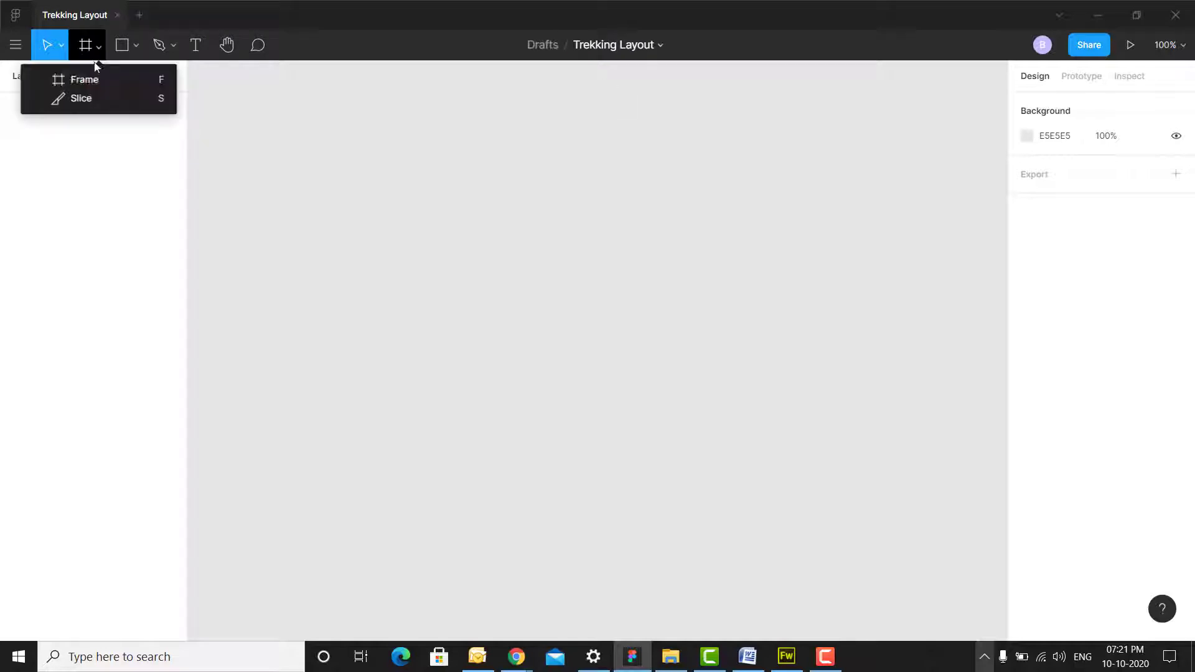
pyautogui.click(87, 80)
pyautogui.click(1024, 153)
pyautogui.click(1022, 153)
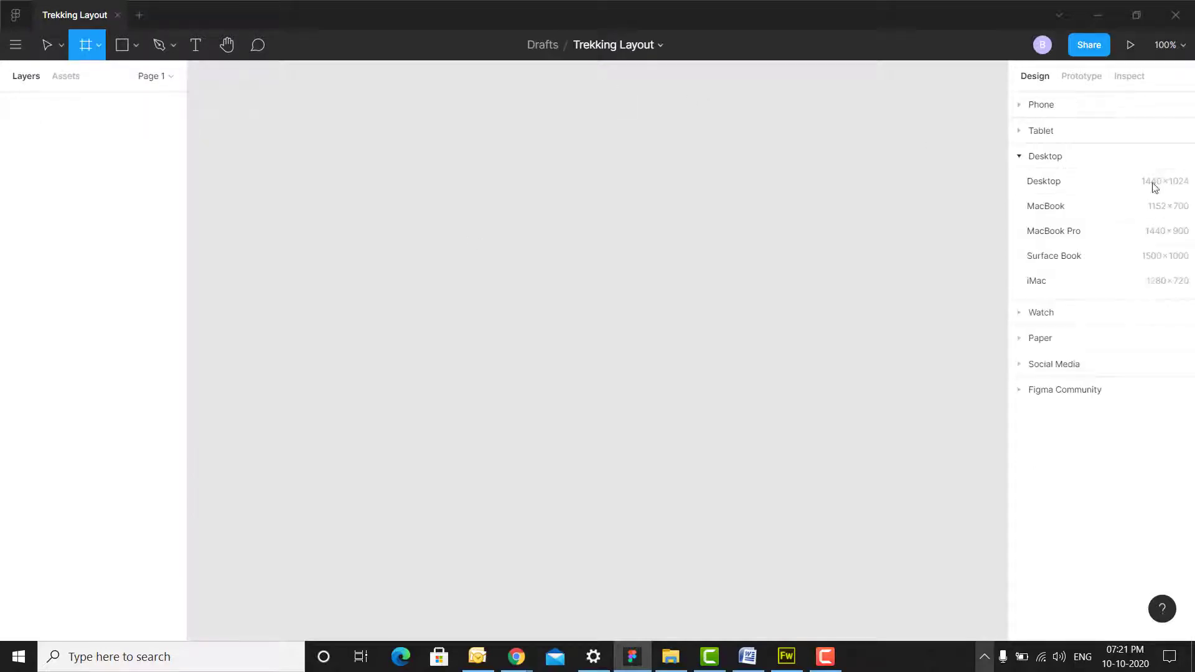
pyautogui.click(1152, 182)
pyautogui.click(1169, 44)
pyautogui.scroll(-1, 600, 286)
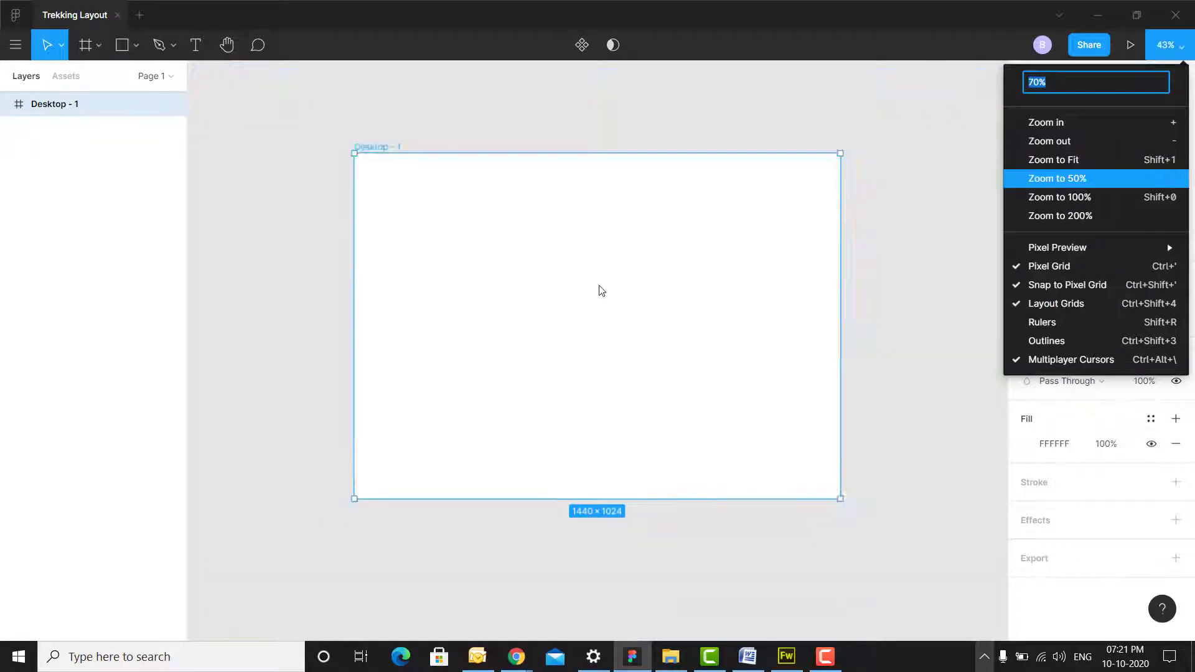
pyautogui.click(903, 183)
pyautogui.scroll(1, 597, 352)
pyautogui.scroll(-1, 726, 253)
pyautogui.click(903, 163)
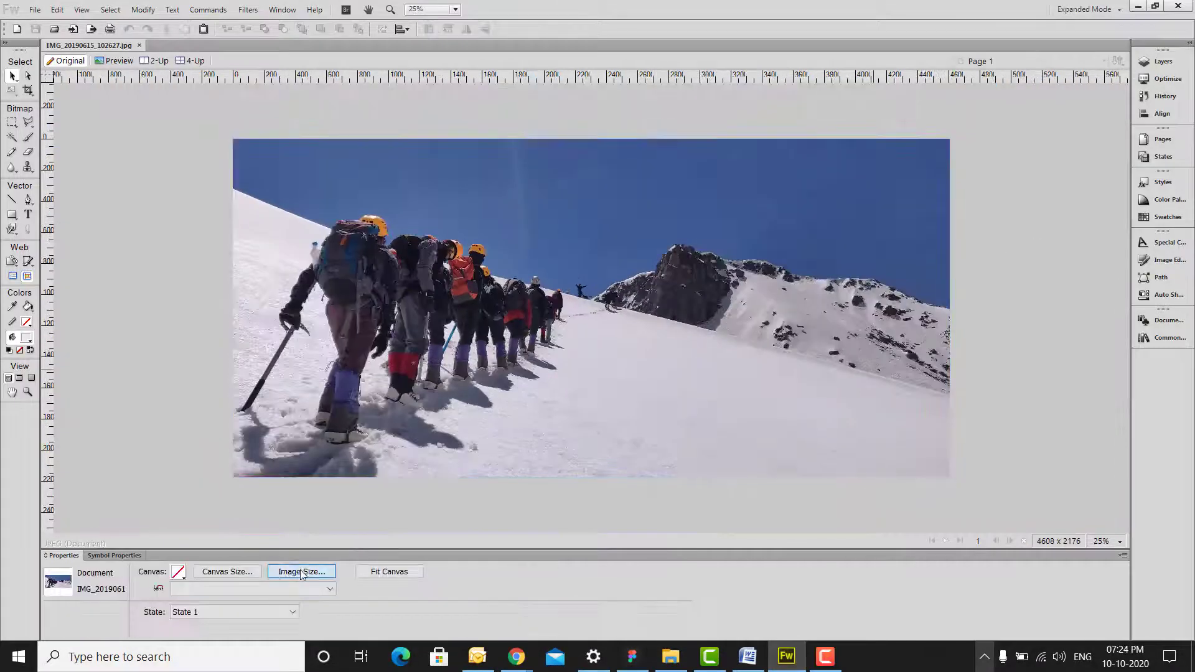
# - Resize the climbers photo to 1440 pixels wide
pyautogui.click(301, 571)
pyautogui.write('1440')
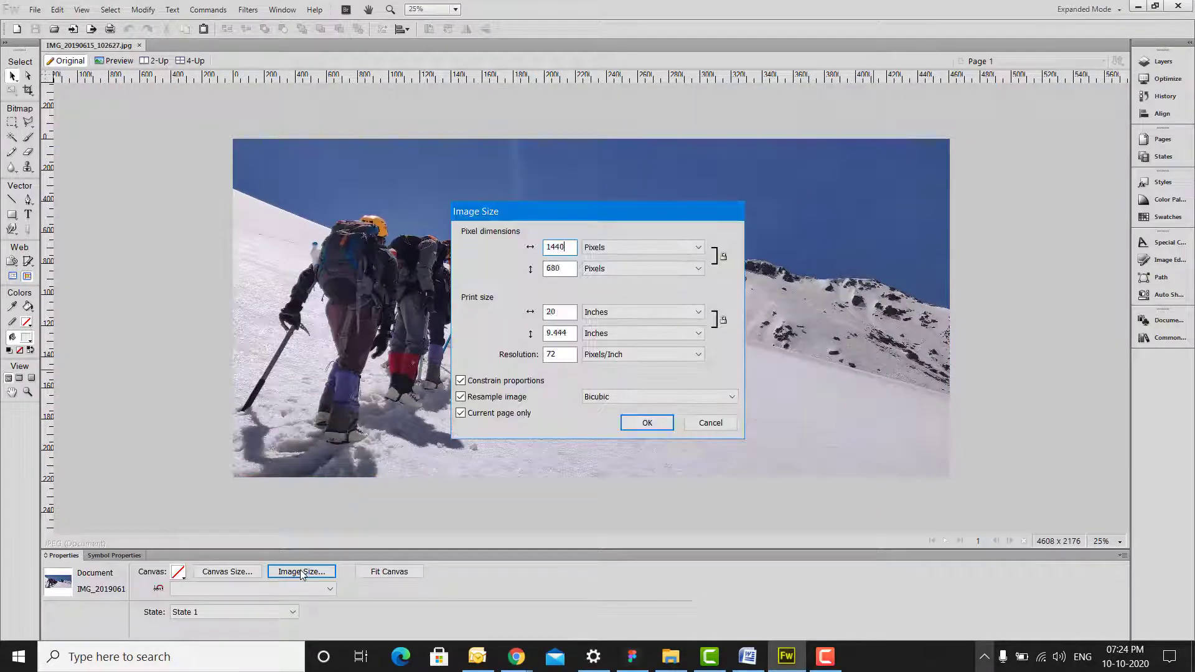
pyautogui.press('Return')
pyautogui.click(247, 9)
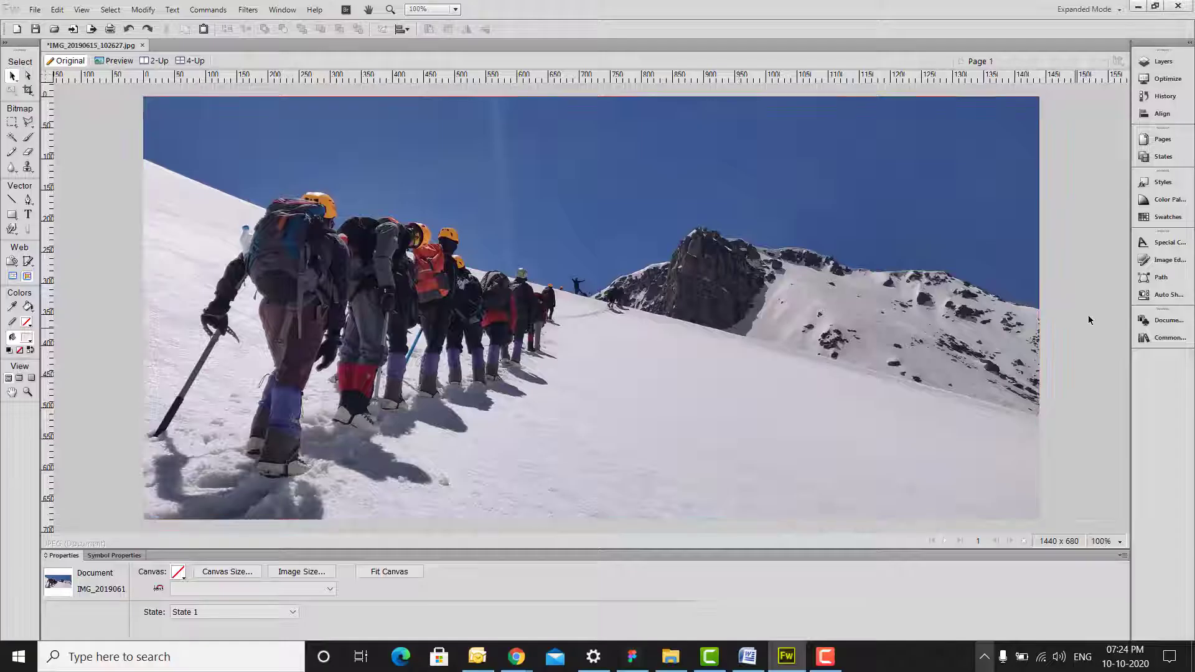
pyautogui.click(268, 529)
# - Set the canvas height to 1024 and zoom out to see the whole canvas
pyautogui.click(245, 570)
pyautogui.press('Tab')
pyautogui.write('1024')
pyautogui.press('Return')
pyautogui.click(576, 303)
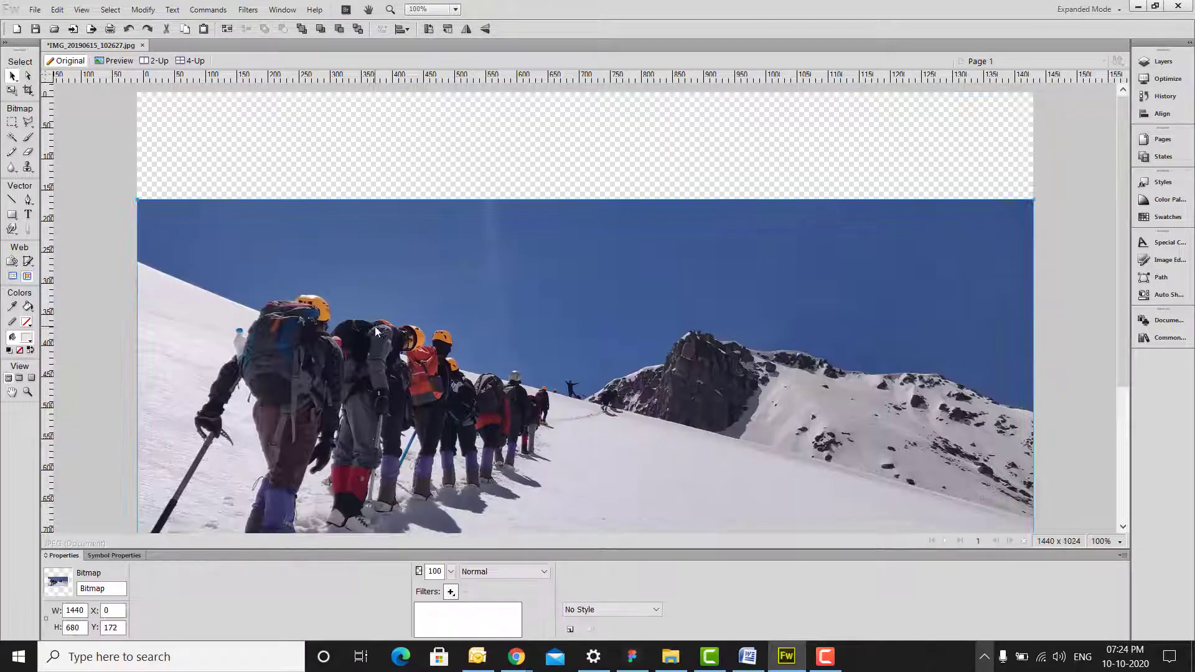
pyautogui.scroll(-4, 576, 303)
pyautogui.hotkey('ctrl', '-')
pyautogui.hotkey('ctrl', 'd')
# - Copy a full-width sky band with feather 0, then move and stretch it over the empty top
pyautogui.press('m')
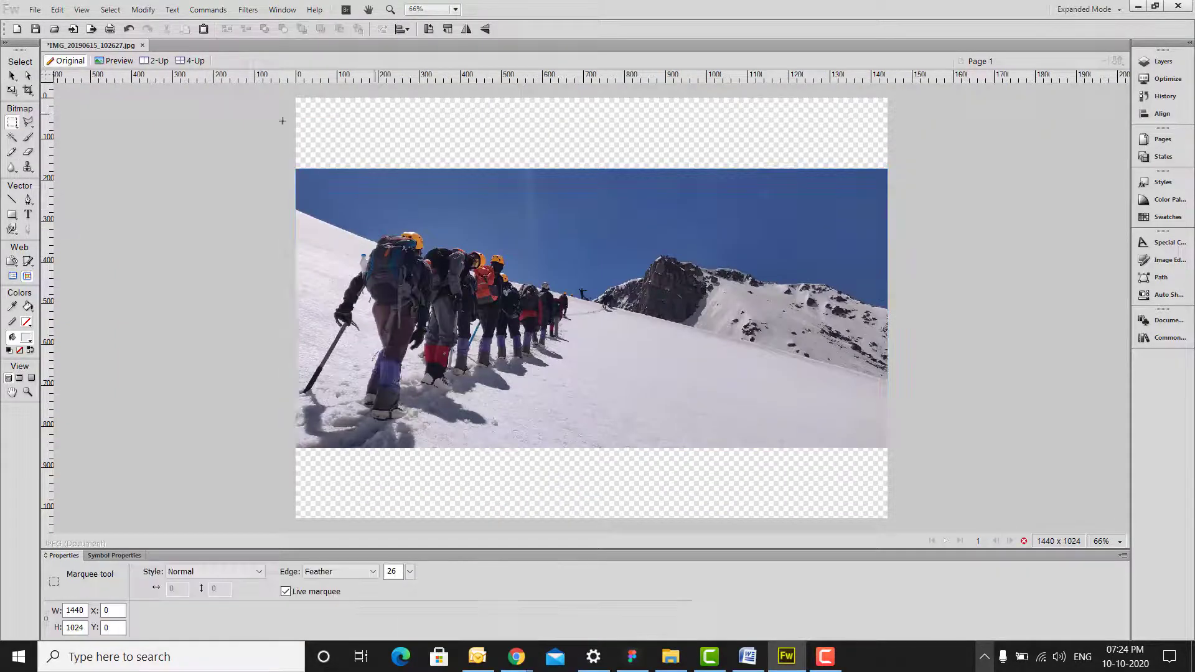
pyautogui.moveTo(366, 193); pyautogui.dragTo(887, 206)
pyautogui.moveTo(412, 571); pyautogui.dragTo(412, 636)
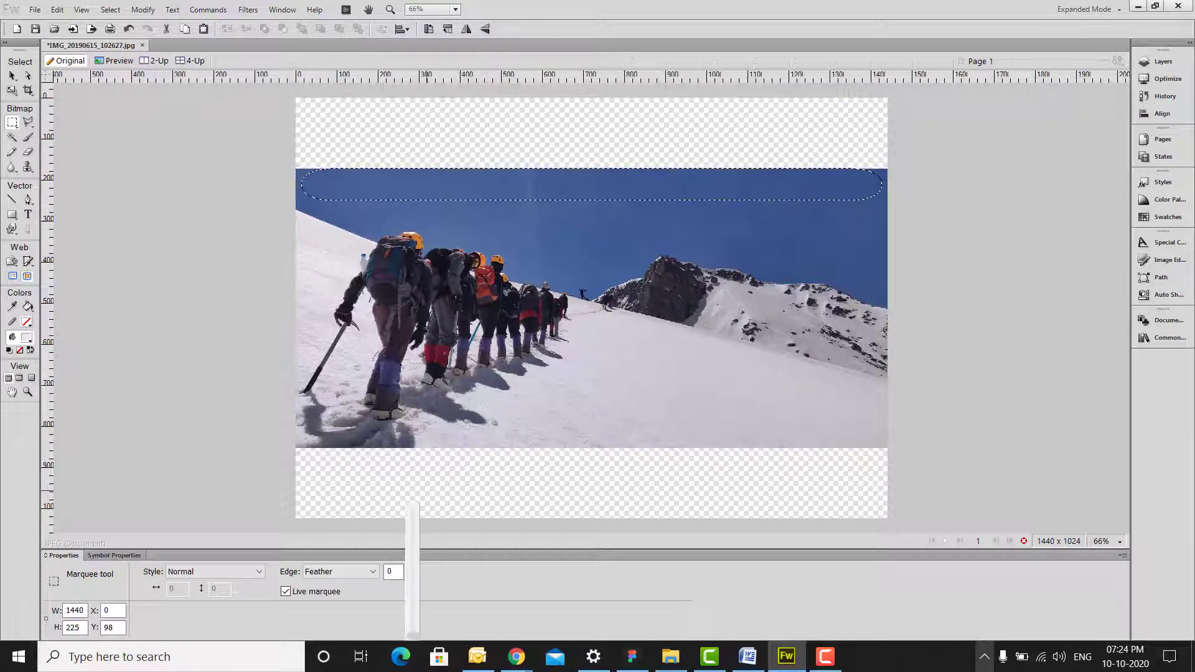
pyautogui.press('v')
pyautogui.moveTo(592, 193); pyautogui.dragTo(586, 95)
pyautogui.hotkey('ctrl', 't')
pyautogui.doubleClick(848, 146)
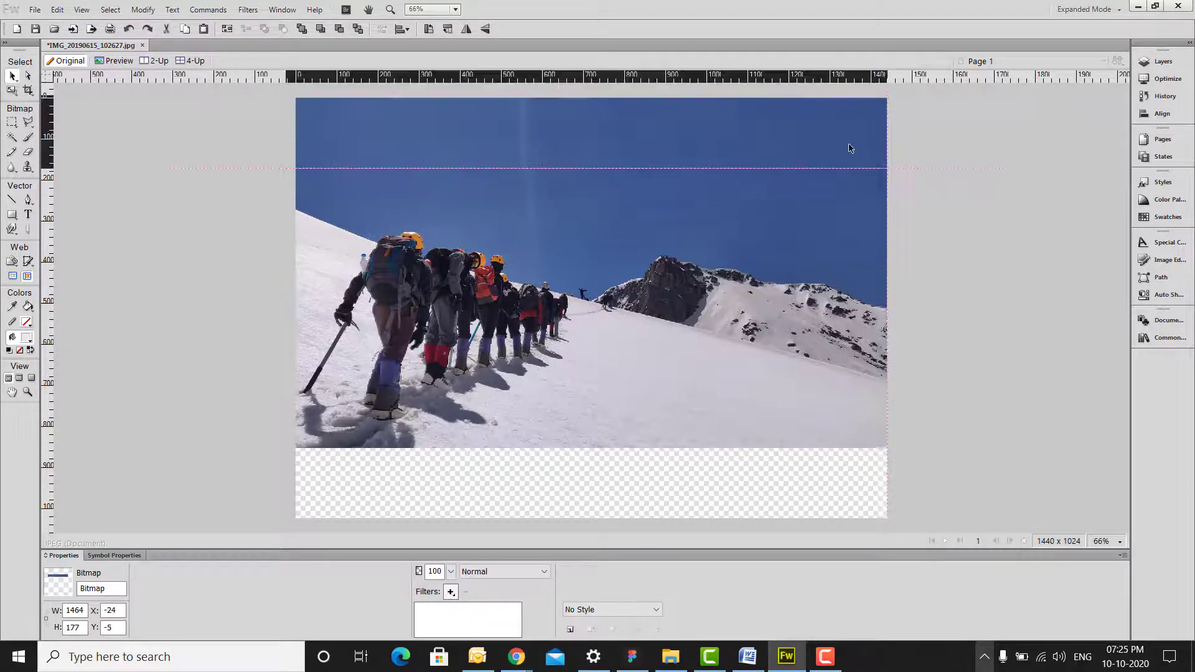
pyautogui.click(984, 181)
pyautogui.click(652, 143)
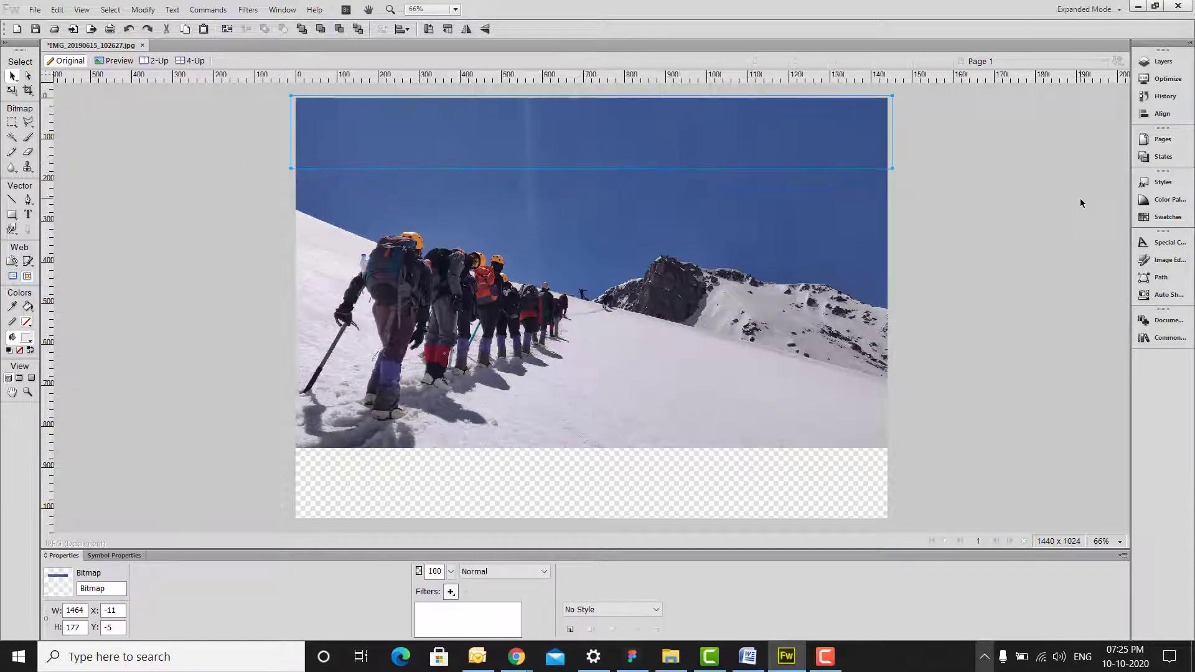
pyautogui.click(1040, 202)
# - Flatten the sky band and the photo bitmap into one image
pyautogui.click(803, 205)
pyautogui.keyDown('shift'); pyautogui.click(768, 155); pyautogui.keyUp('shift')
pyautogui.click(1162, 61)
pyautogui.rightClick(1044, 145)
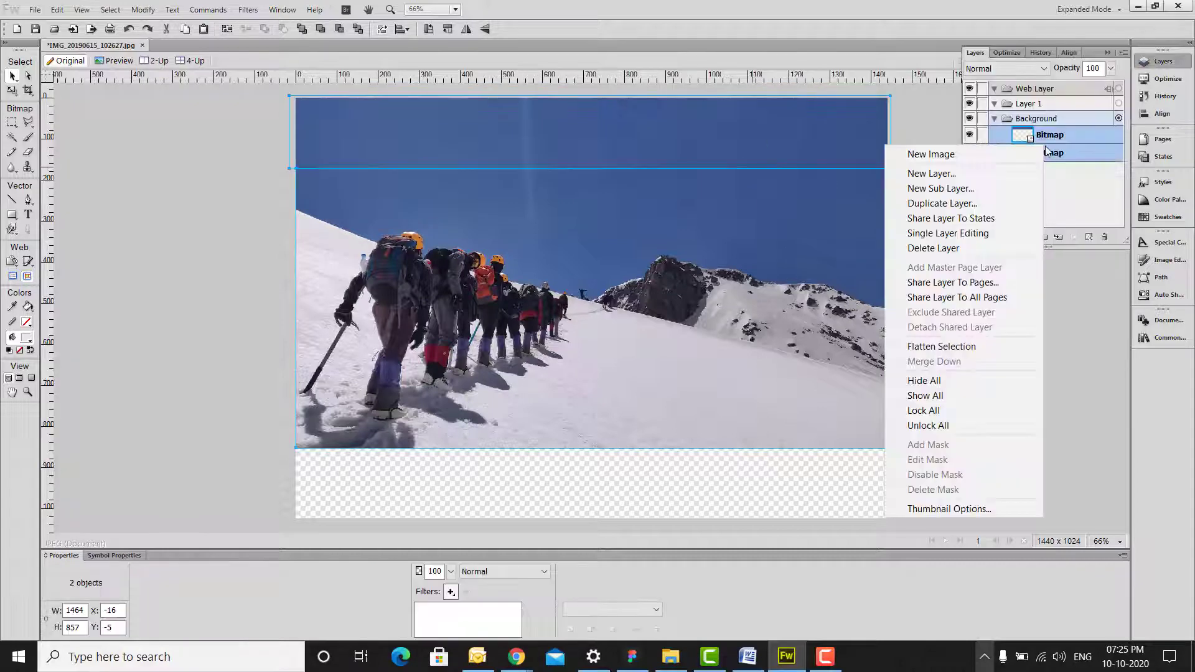
pyautogui.click(949, 347)
pyautogui.click(977, 351)
# - Scale the merged photo up to fill the canvas, shifting it slightly left
pyautogui.click(733, 292)
pyautogui.hotkey('ctrl', 't')
pyautogui.moveTo(890, 448); pyautogui.dragTo(1012, 519)
pyautogui.doubleClick(799, 450)
pyautogui.moveTo(799, 449); pyautogui.dragTo(784, 451)
pyautogui.hotkey('ctrl', '=')
pyautogui.hotkey('ctrl', '-')
# - Apply a Curves adjustment to deepen the photo's contrast and shadows
pyautogui.click(248, 10)
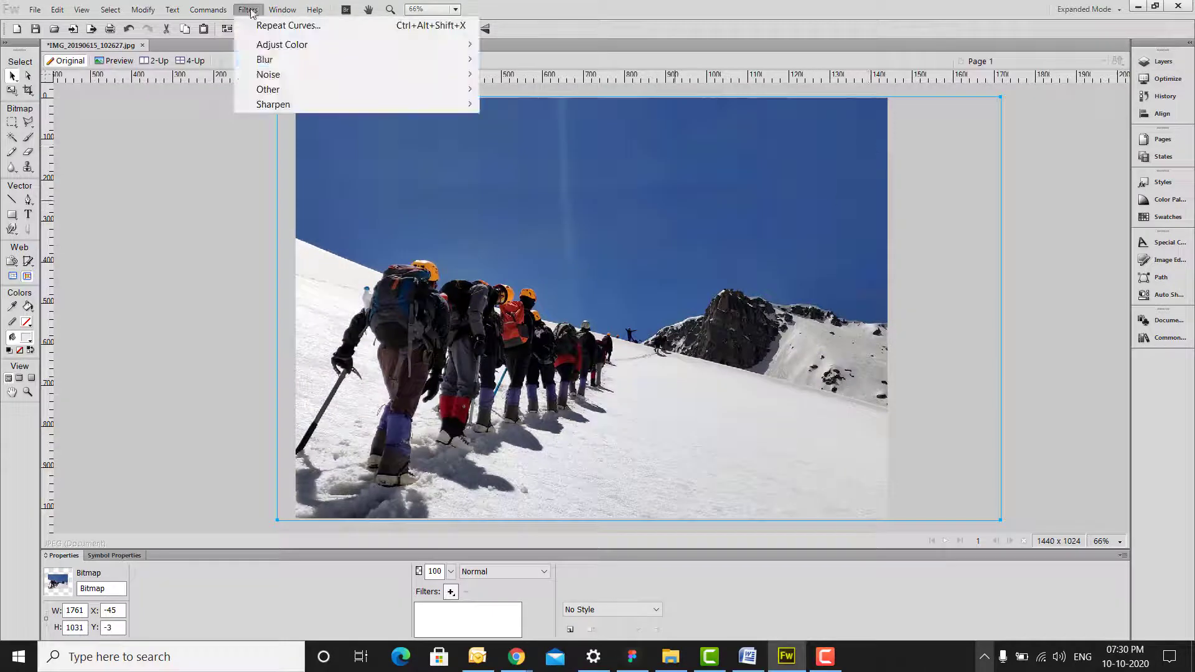
pyautogui.moveTo(282, 44)
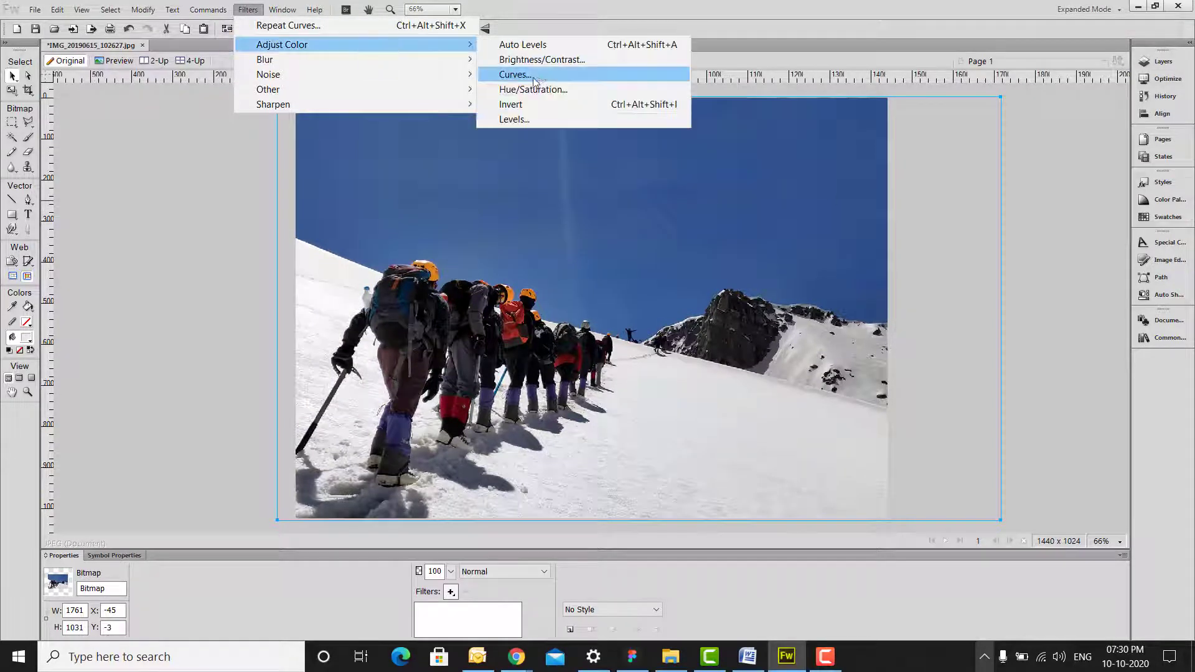
pyautogui.click(510, 74)
pyautogui.moveTo(739, 161); pyautogui.dragTo(919, 74)
pyautogui.moveTo(919, 153); pyautogui.dragTo(919, 136)
pyautogui.moveTo(847, 223); pyautogui.dragTo(843, 231)
pyautogui.click(1025, 105)
pyautogui.hotkey('ctrl', 'z')
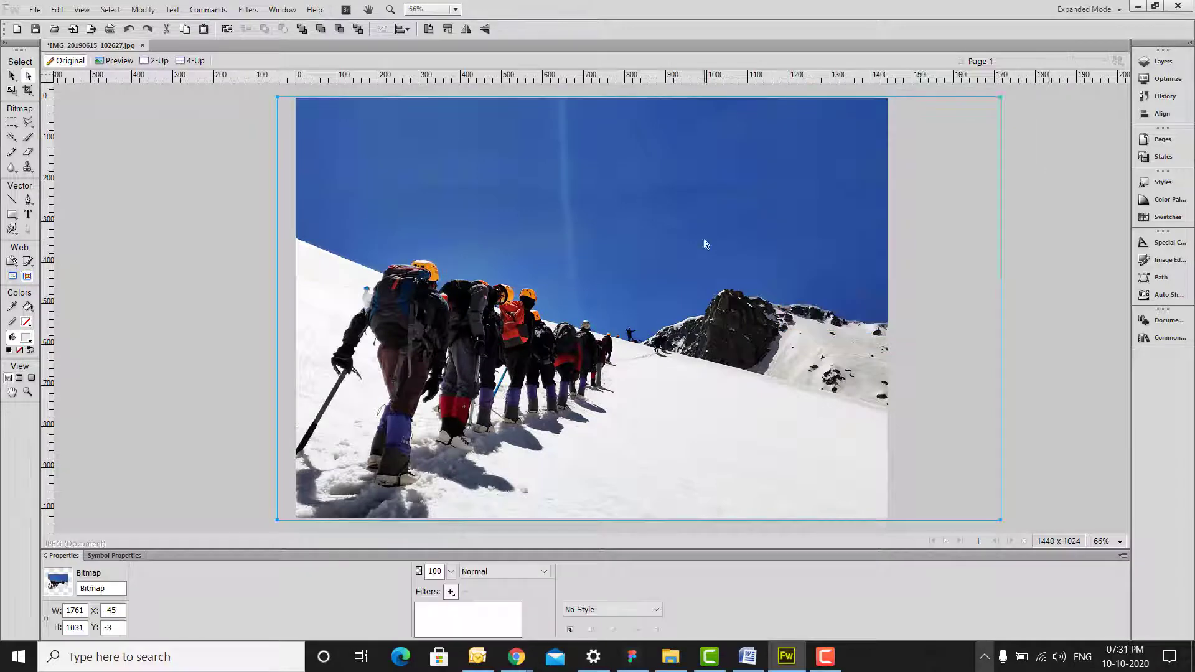
# - Brush a darker sampled blue into the sky, then paste the photo into the Figma Desktop frame
pyautogui.click(1165, 63)
pyautogui.click(28, 137)
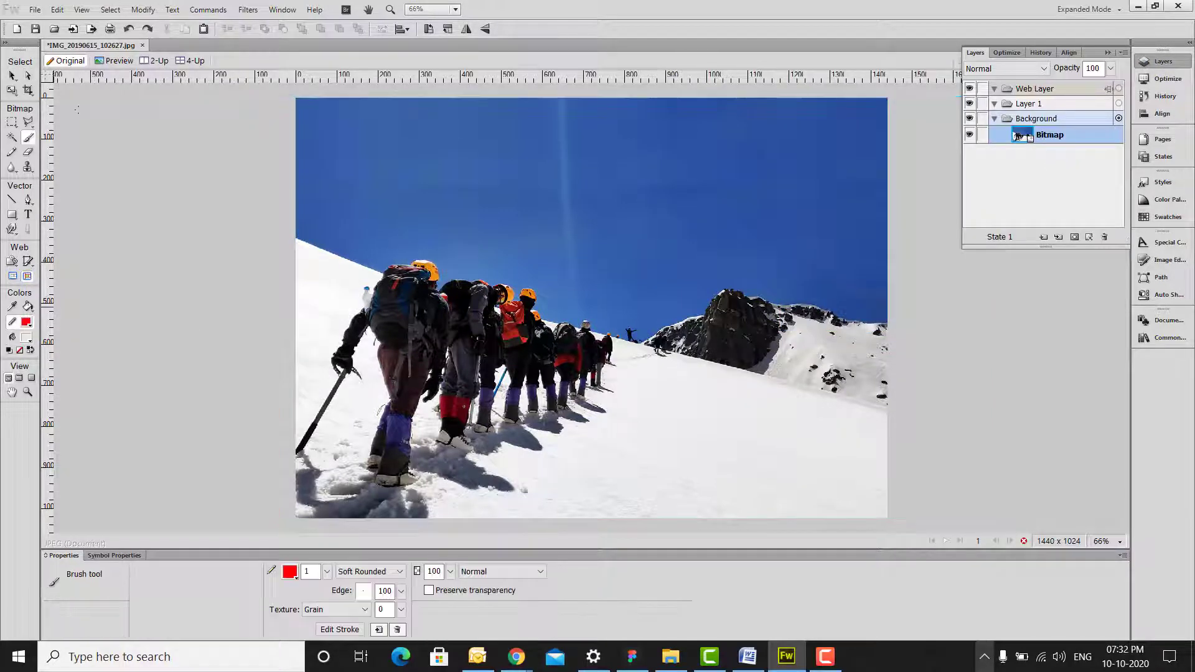
pyautogui.click(25, 322)
pyautogui.click(541, 186)
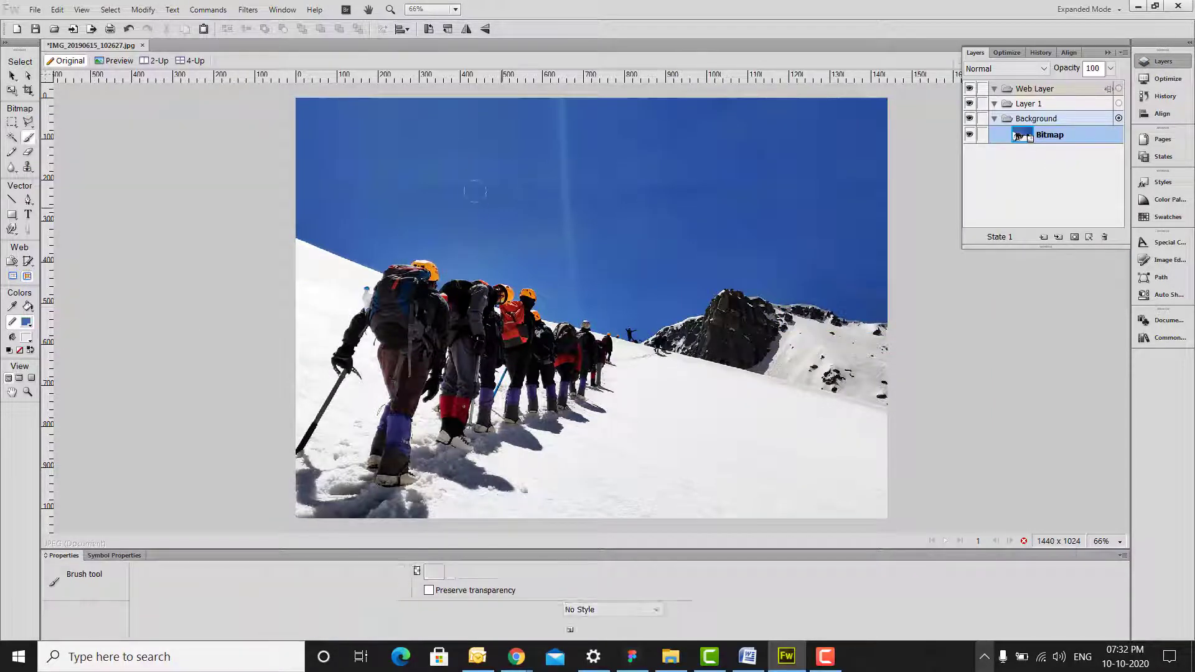
pyautogui.keyDown('alt'); pyautogui.click(646, 172); pyautogui.keyUp('alt')
pyautogui.moveTo(651, 188); pyautogui.dragTo(726, 168)
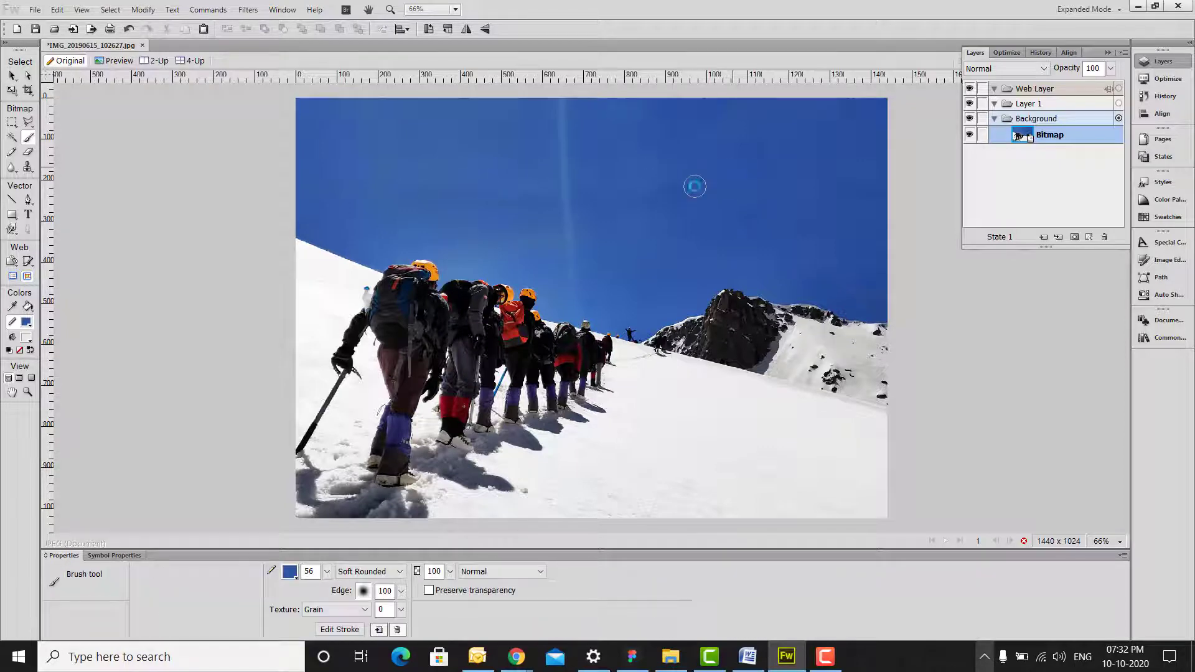
pyautogui.hotkey('ctrl', '1')
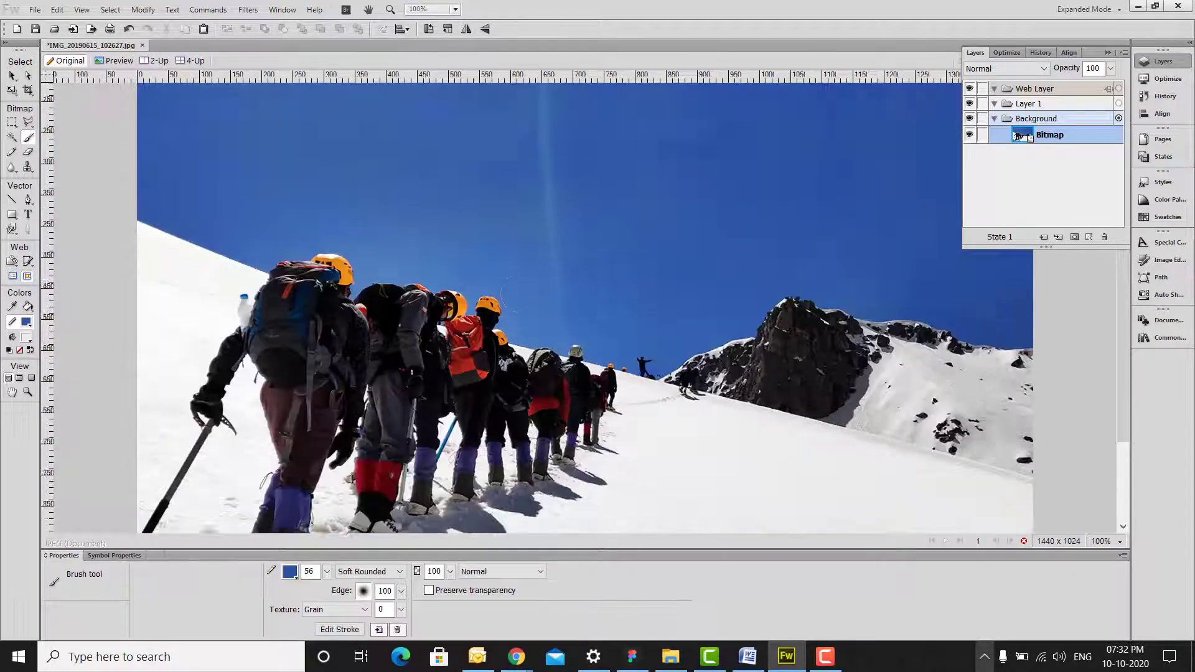
pyautogui.click(1108, 53)
pyautogui.hotkey('ctrl', '-')
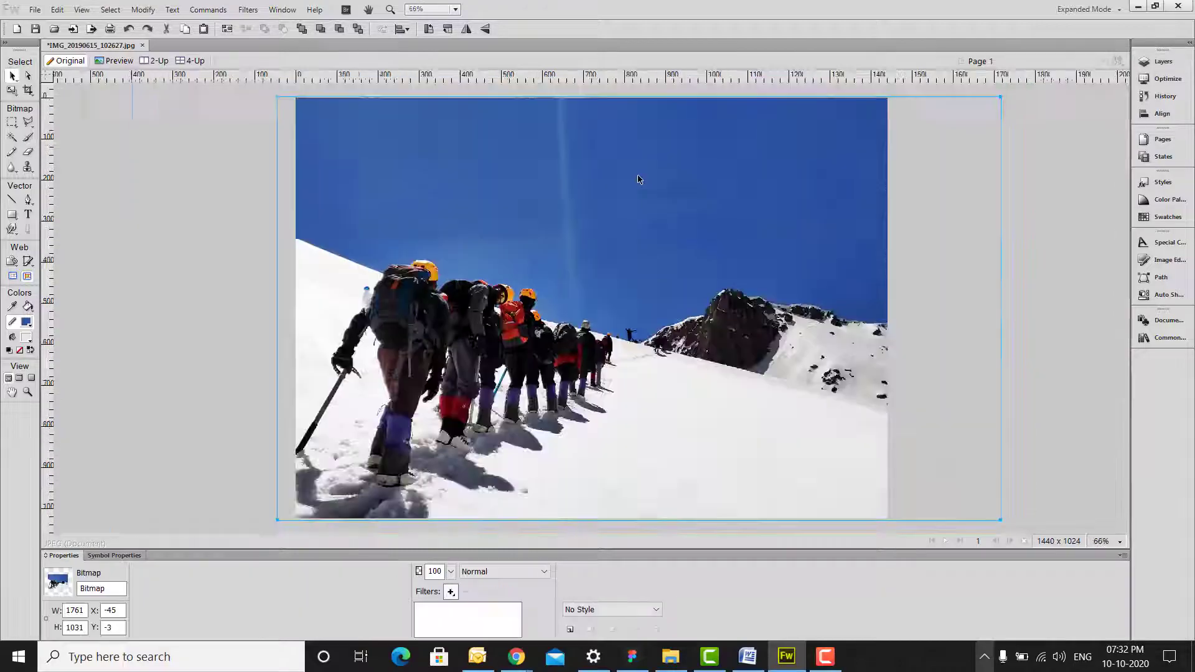
pyautogui.click(639, 665)
pyautogui.hotkey('ctrl', 'v')
# - Flip the pasted image 1 horizontally and enlarge it to fill the Desktop frame
pyautogui.rightClick(754, 183)
pyautogui.click(812, 570)
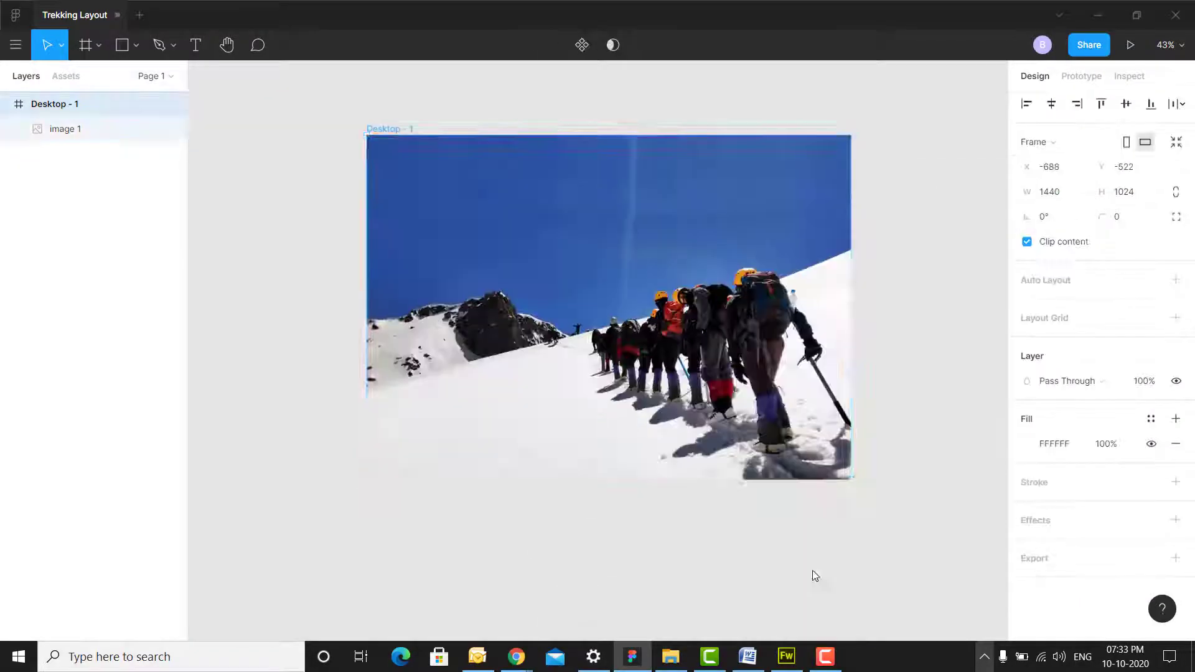
pyautogui.moveTo(851, 479); pyautogui.dragTo(883, 501)
pyautogui.hotkey('ctrl', 'z')
pyautogui.click(63, 134)
pyautogui.scroll(3, 934, 226)
pyautogui.moveTo(712, 256); pyautogui.dragTo(893, 251)
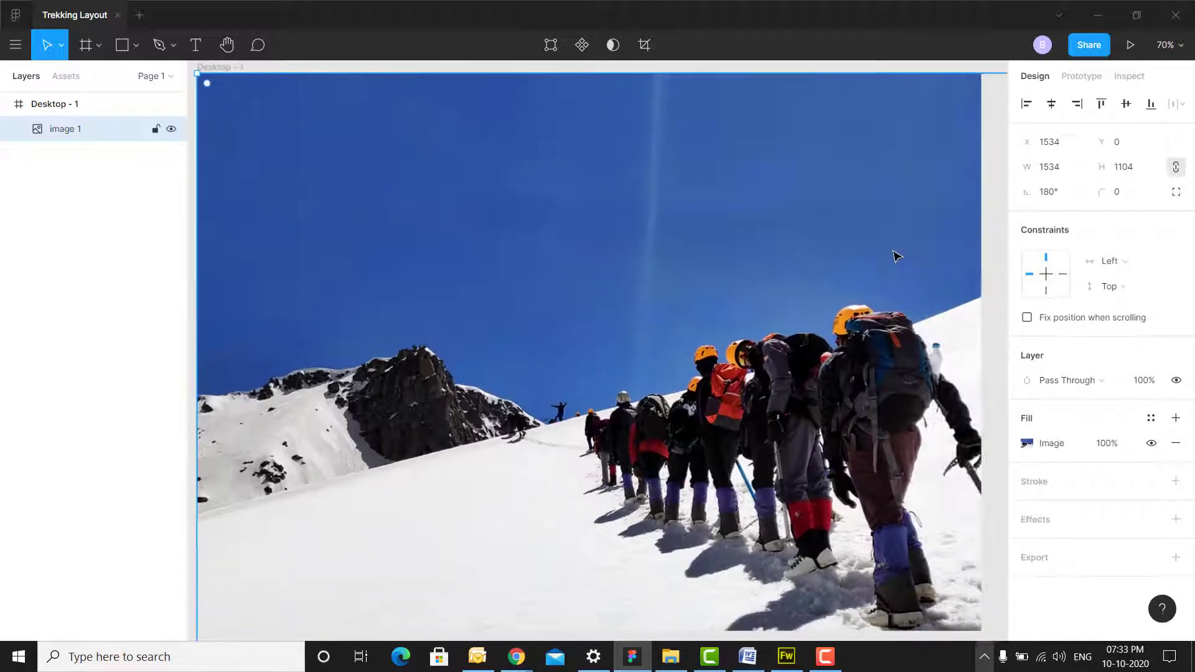
pyautogui.scroll(-3, 894, 255)
# - Add an EXPLORE text box in the sky at size 36
pyautogui.press('t')
pyautogui.click(522, 219)
pyautogui.scroll(3, 564, 264)
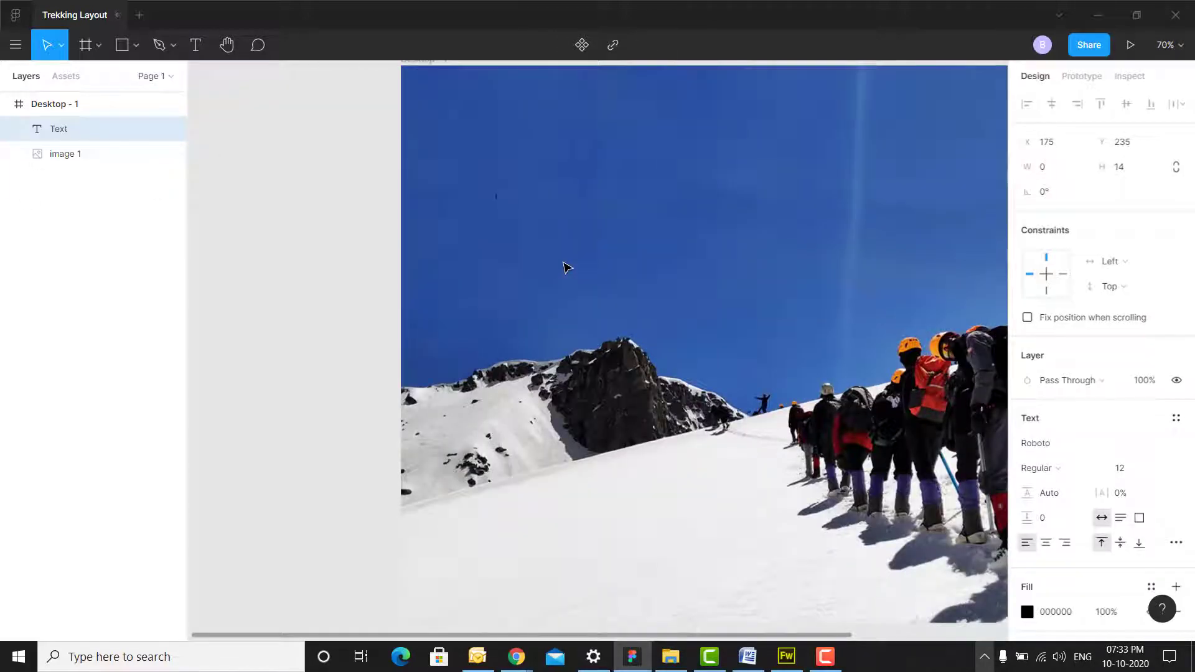
pyautogui.click(1160, 468)
pyautogui.click(1131, 535)
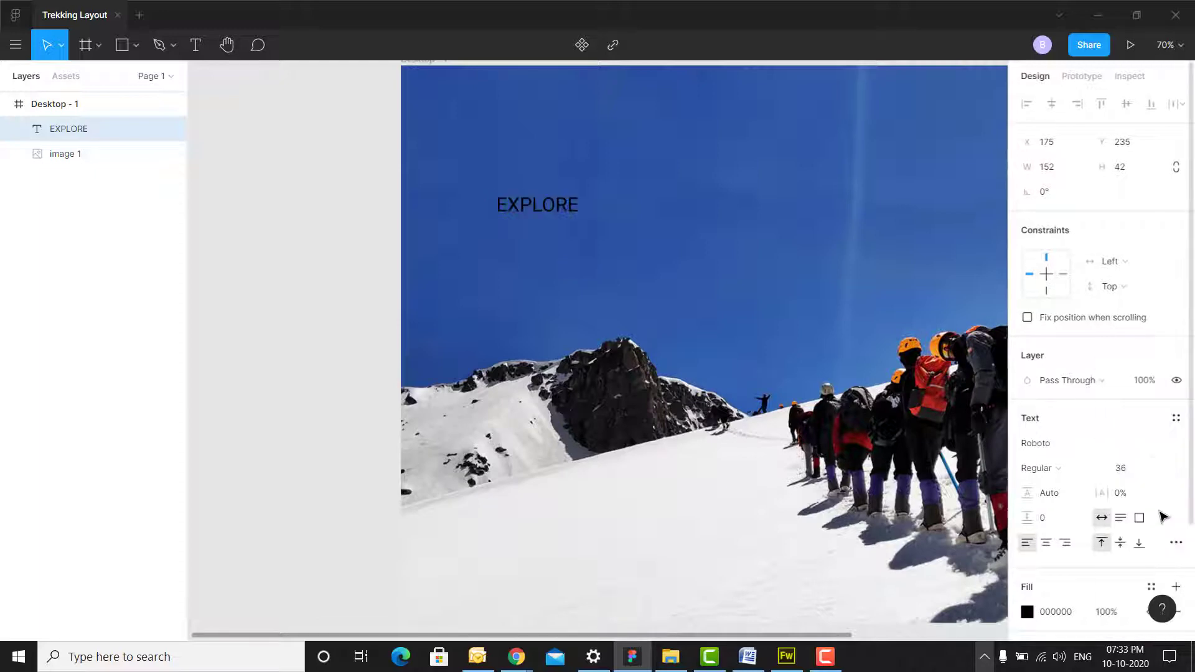
pyautogui.scroll(-2, 1131, 532)
# - Give EXPLORE a white FFFFFF stroke and remove its fill
pyautogui.click(1038, 509)
pyautogui.click(1175, 468)
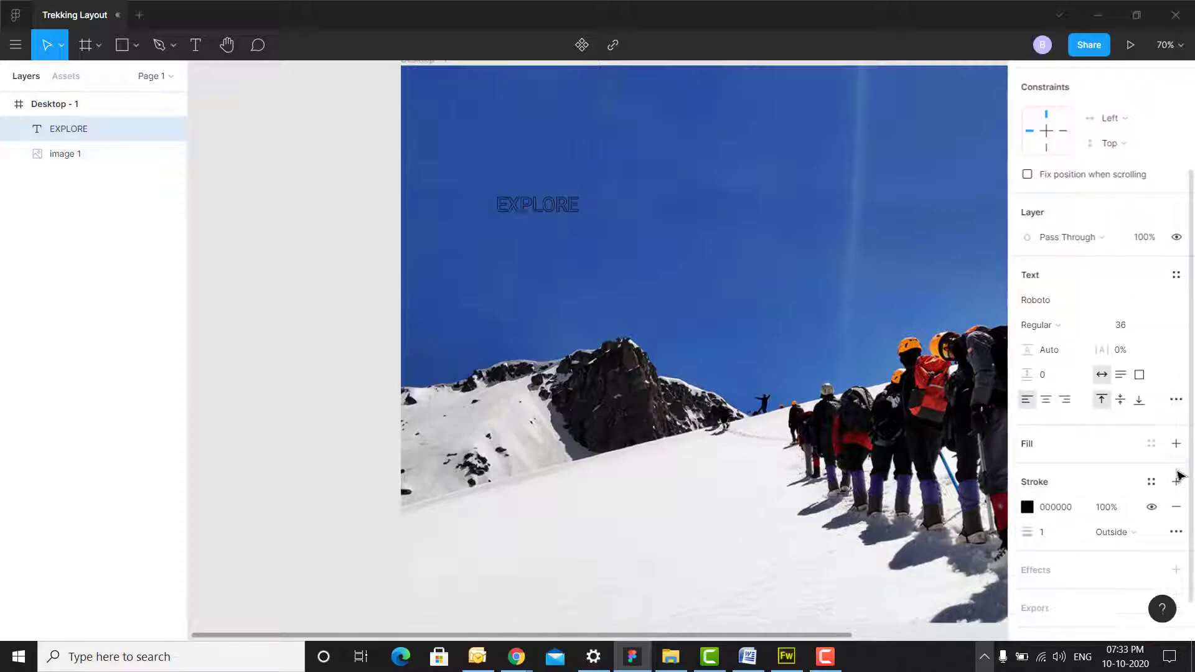
pyautogui.press('Escape')
pyautogui.click(1027, 507)
pyautogui.moveTo(859, 293); pyautogui.dragTo(813, 218)
pyautogui.click(315, 227)
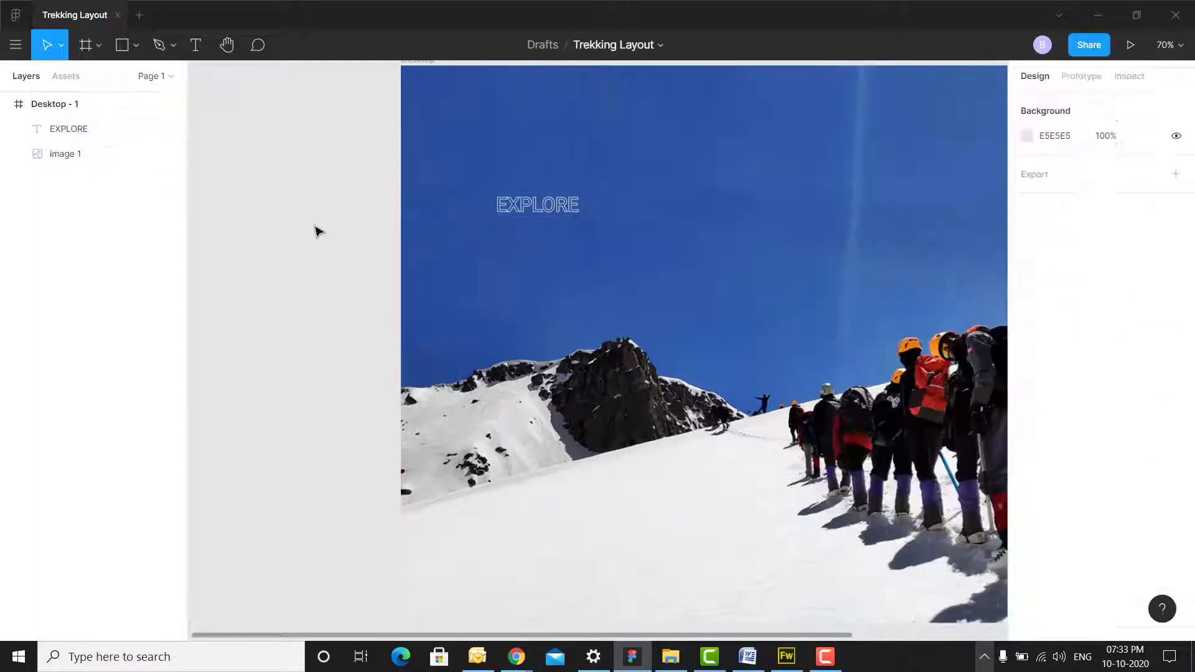
pyautogui.click(545, 208)
# - Set EXPLORE to Oswald Medium 64 with 47% letter spacing
pyautogui.click(1178, 367)
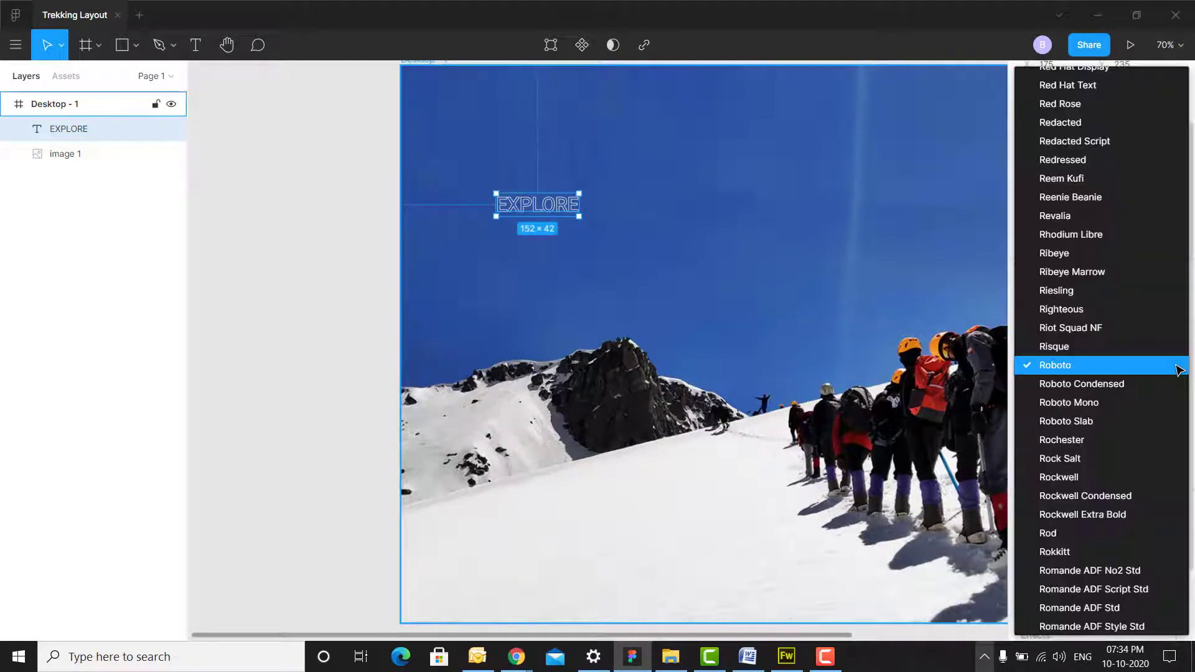
pyautogui.scroll(10, 1178, 370)
pyautogui.click(1177, 367)
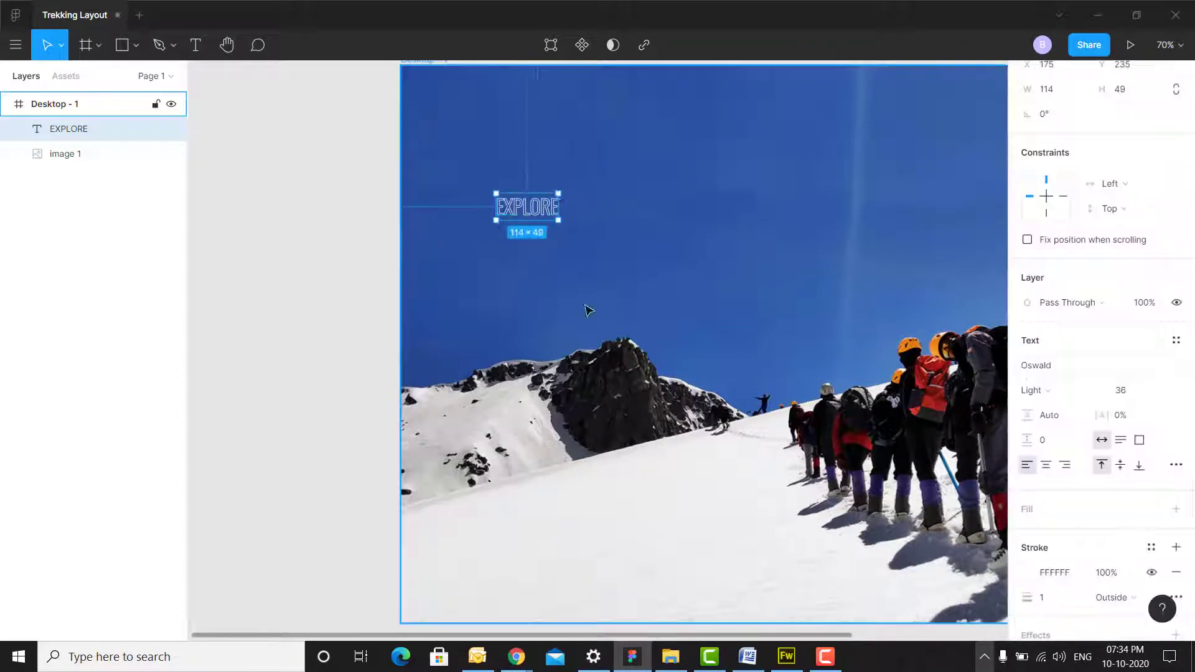
pyautogui.moveTo(1108, 418)
pyautogui.mouseDown()
pyautogui.moveTo(1148, 417)
pyautogui.moveTo(1108, 414)
pyautogui.mouseUp()
pyautogui.click(1146, 391)
pyautogui.click(1144, 427)
pyautogui.click(1034, 390)
pyautogui.click(1058, 405)
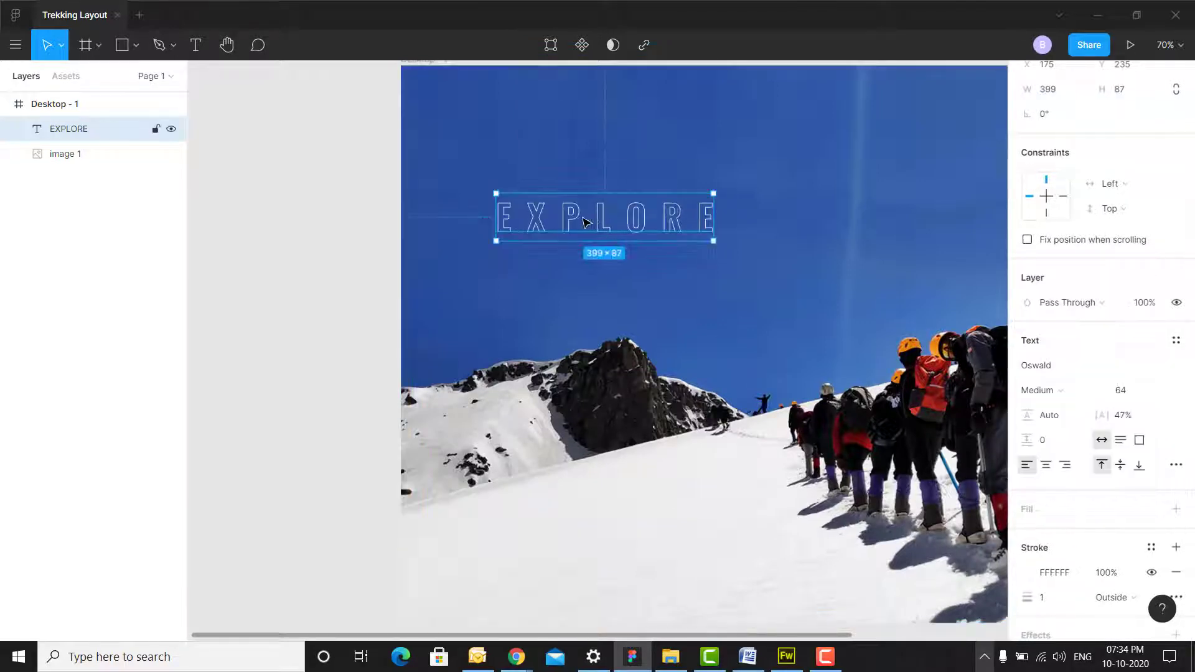
# - Duplicate EXPLORE as ADVENTURE at size 180 and position it below EXPLORE
pyautogui.keyDown('alt'); pyautogui.moveTo(587, 218); pyautogui.dragTo(589, 265); pyautogui.keyUp('alt')
pyautogui.press('Return')
pyautogui.write('ADVENTURE')
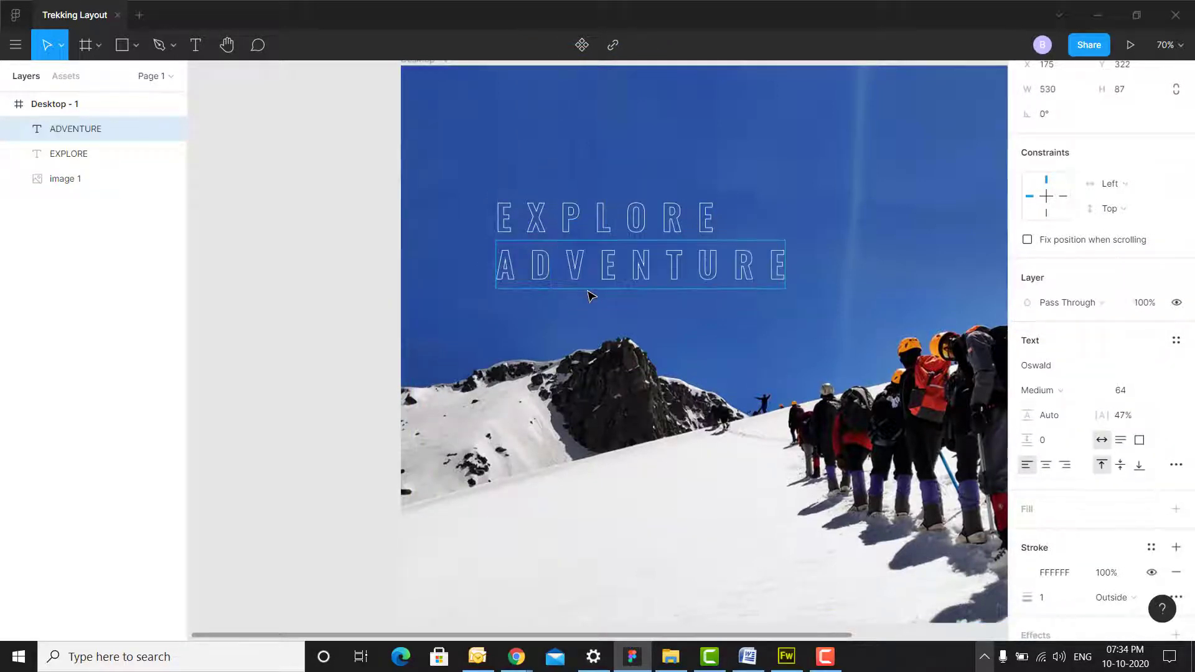
pyautogui.click(1165, 390)
pyautogui.click(1130, 392)
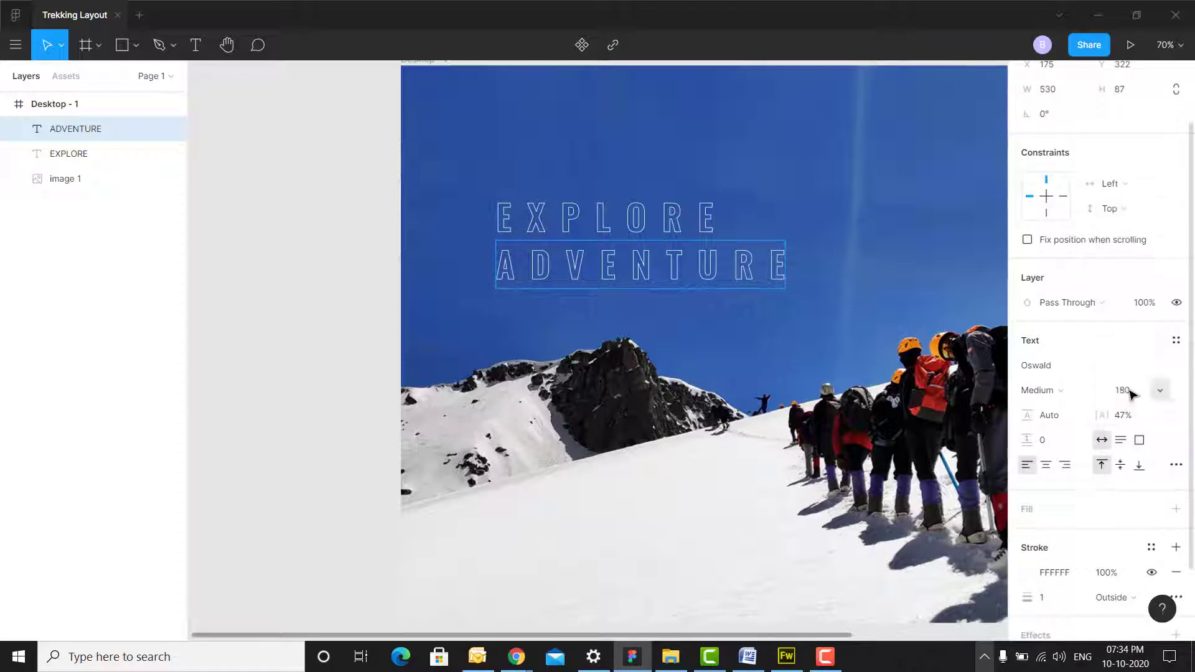
pyautogui.press('Escape')
pyautogui.press('Return')
pyautogui.moveTo(690, 308); pyautogui.dragTo(585, 298)
pyautogui.moveTo(535, 295); pyautogui.dragTo(472, 213)
pyautogui.keyDown('shift'); pyautogui.click(502, 206); pyautogui.keyUp('shift')
# - Tighten ADVENTURE's letter spacing to 36%
pyautogui.scroll(-3, 655, 422)
pyautogui.click(834, 292)
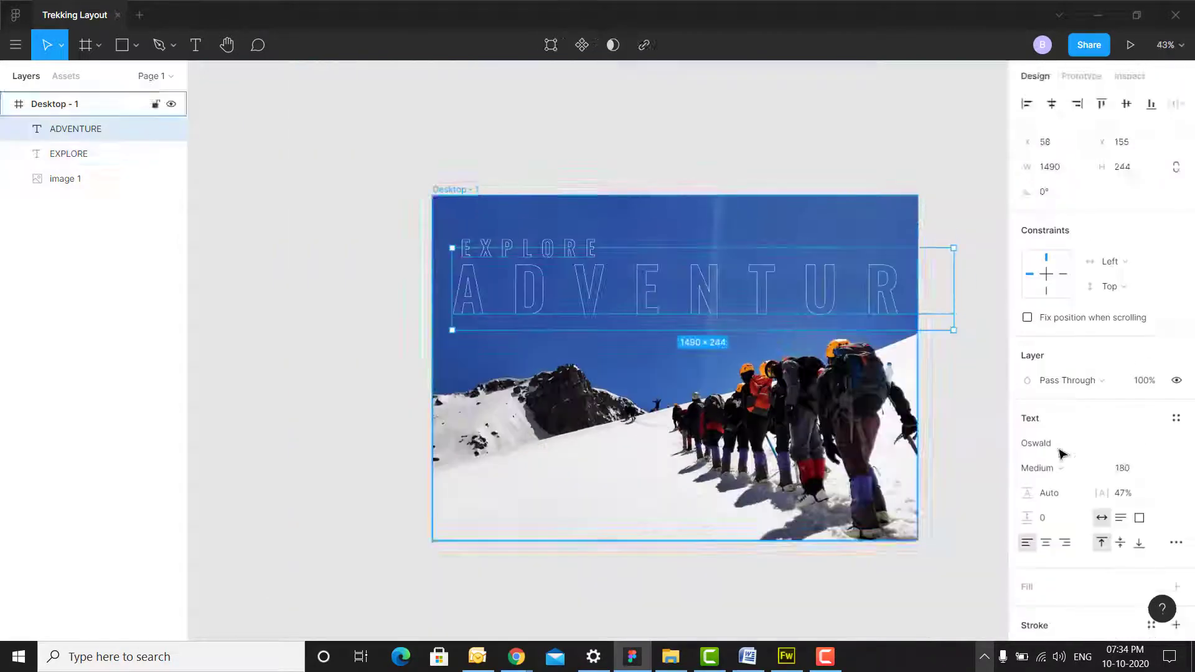
pyautogui.moveTo(1099, 494); pyautogui.dragTo(1088, 497)
pyautogui.scroll(3, 620, 230)
# - Set the outline stroke to 2 px on both EXPLORE and ADVENTURE
pyautogui.click(566, 261)
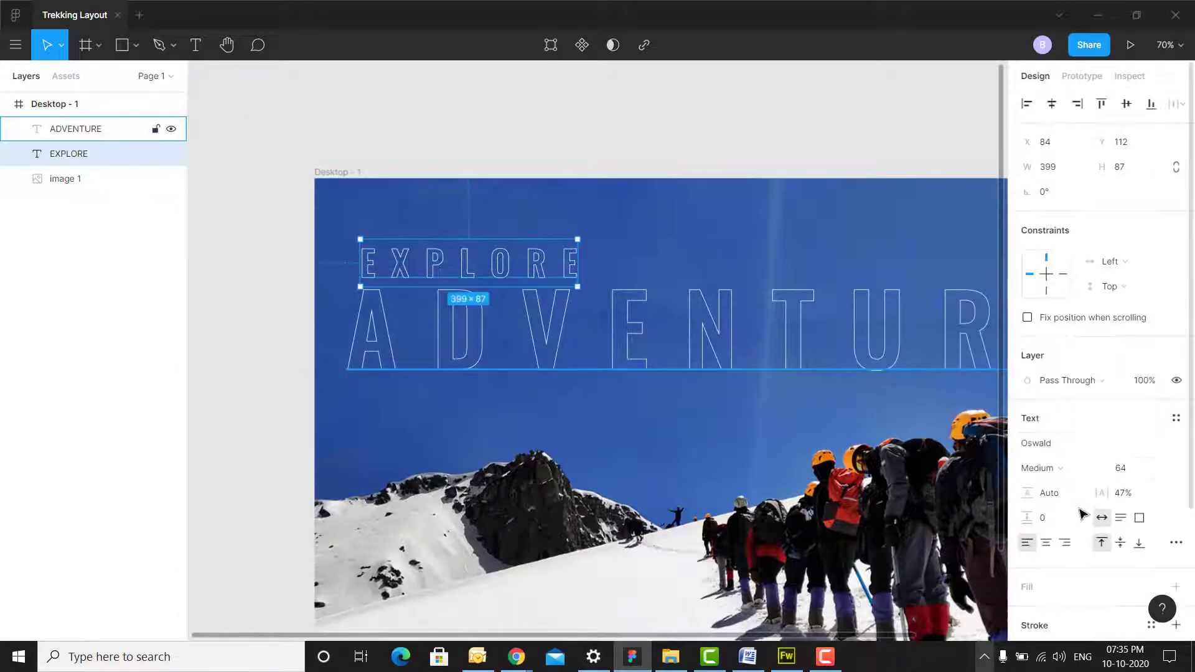
pyautogui.scroll(-3, 1081, 515)
pyautogui.press('Return')
pyautogui.click(641, 391)
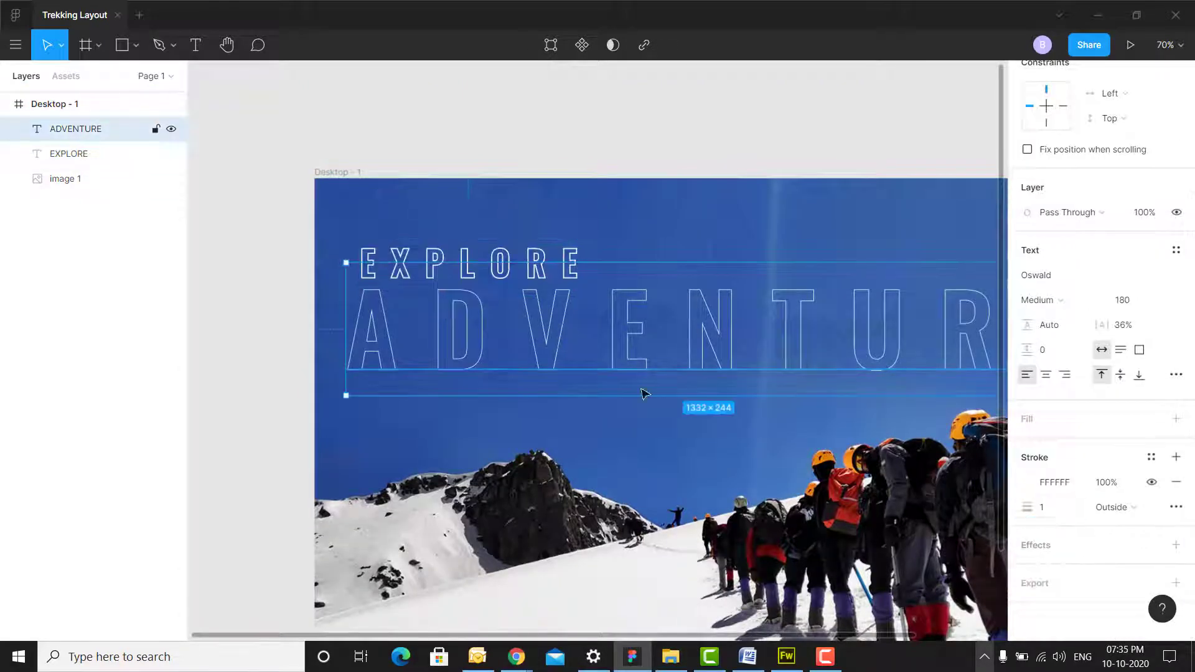
pyautogui.moveTo(1048, 507); pyautogui.dragTo(1018, 507)
pyautogui.write('2')
pyautogui.press('Return')
pyautogui.click(787, 150)
pyautogui.moveTo(808, 269); pyautogui.dragTo(690, 180)
pyautogui.scroll(1, 430, 156)
pyautogui.click(196, 54)
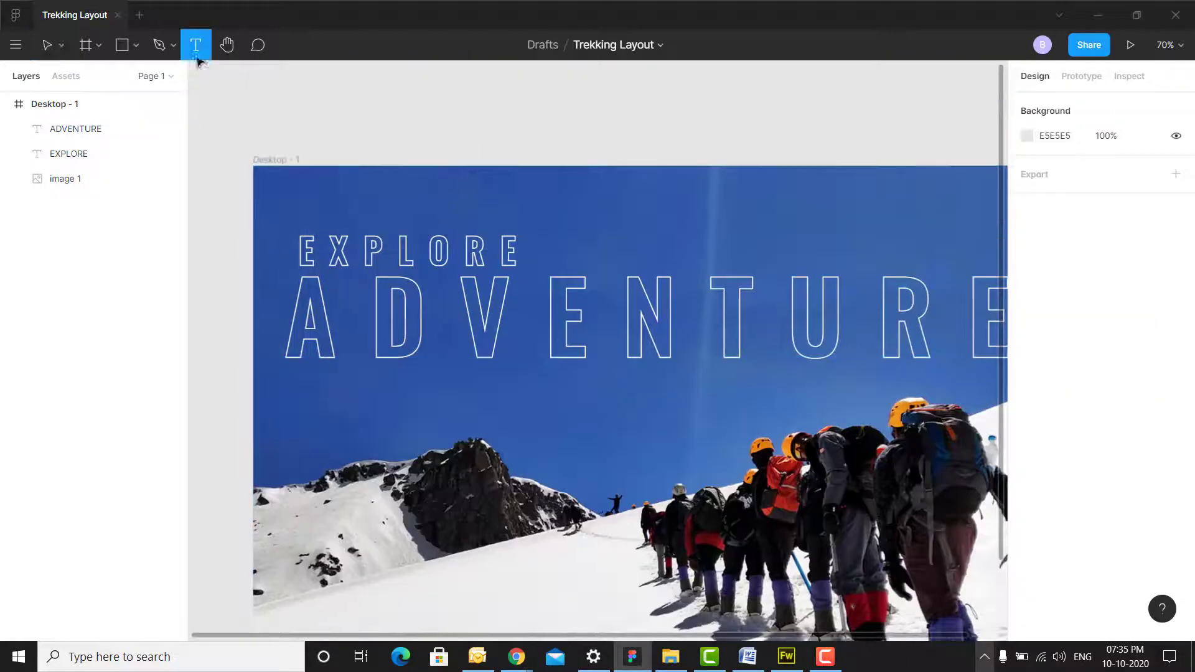
# - Add a white 'at' text below ADVENTURE in Great Vibes with 0% letter spacing
pyautogui.click(305, 408)
pyautogui.click(1133, 490)
pyautogui.write('0')
pyautogui.press('Return')
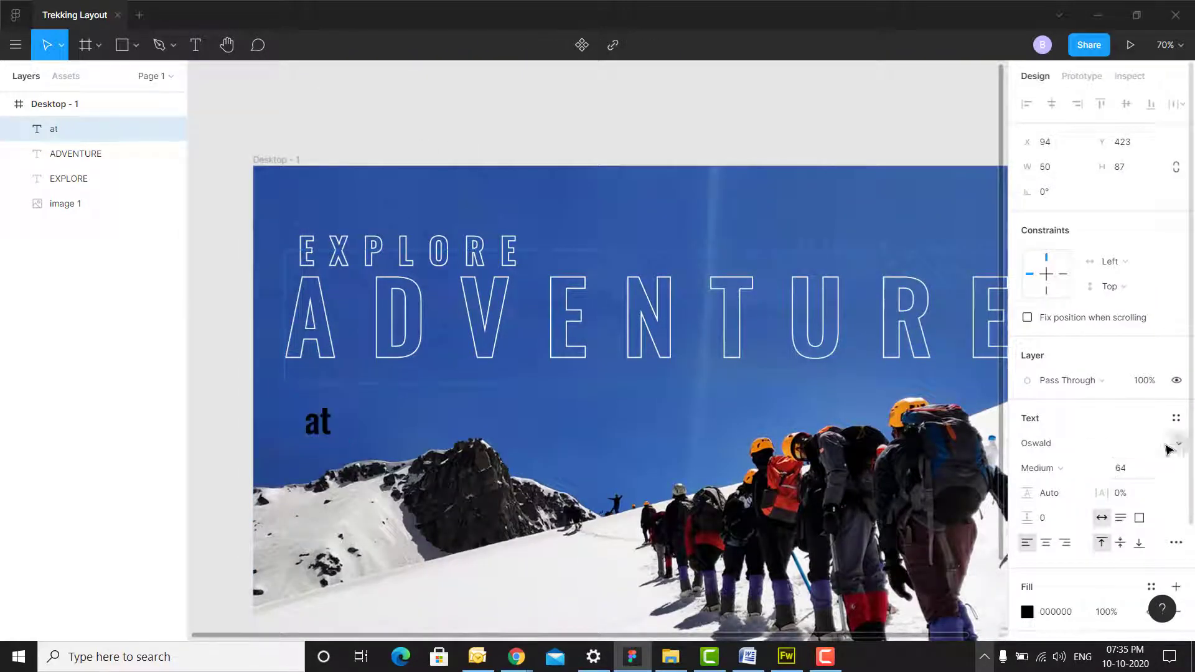
pyautogui.click(1177, 444)
pyautogui.write('gre')
pyautogui.click(1087, 446)
pyautogui.click(1027, 611)
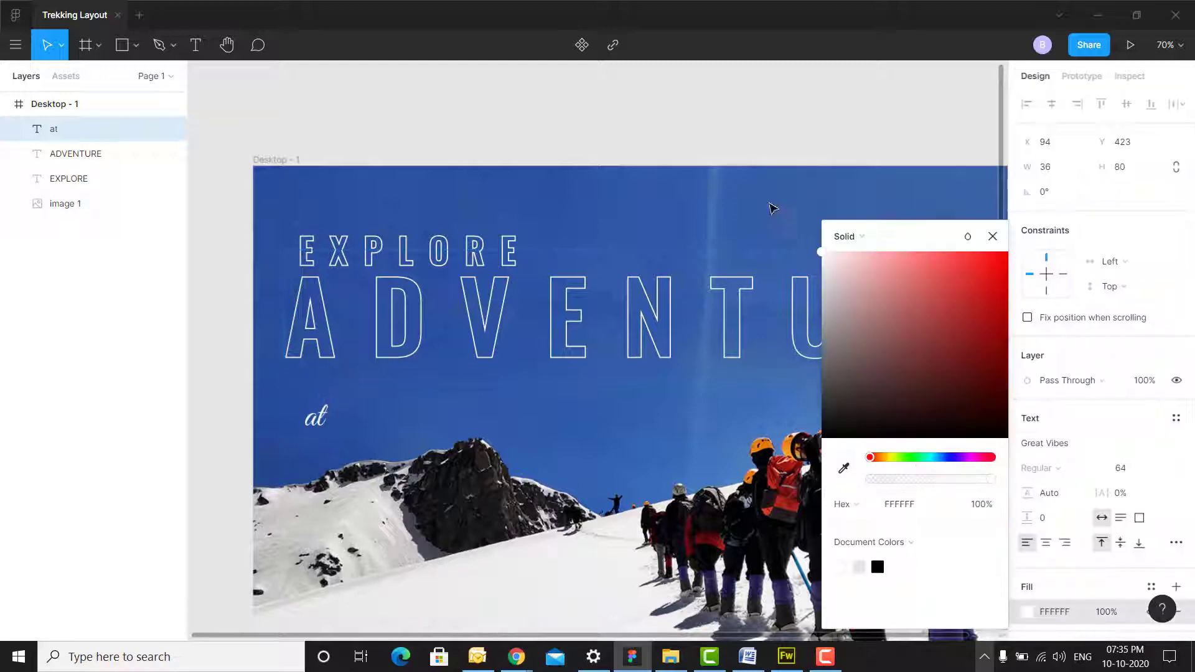
pyautogui.click(993, 237)
pyautogui.click(435, 134)
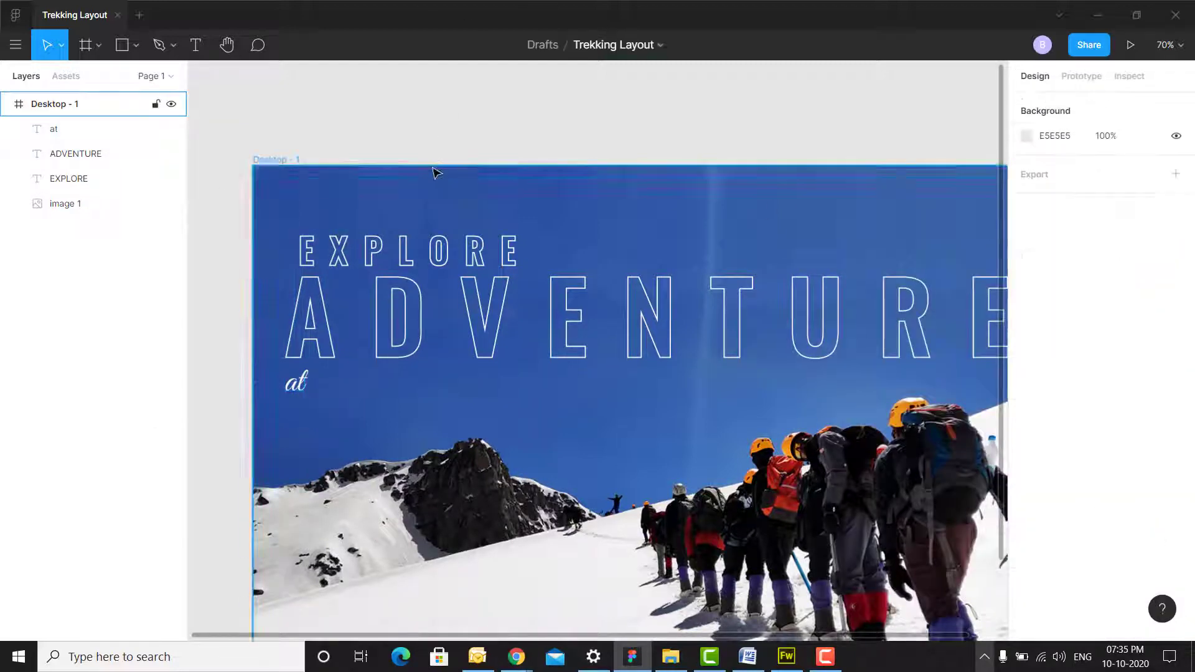
pyautogui.scroll(-2, 434, 171)
pyautogui.click(296, 235)
# - Copy 'Mt. Deo Tibba' from the Word document and paste it as text beside 'at'
pyautogui.click(747, 657)
pyautogui.hotkey('ctrl', 'c')
pyautogui.click(632, 657)
pyautogui.press('t')
pyautogui.click(338, 264)
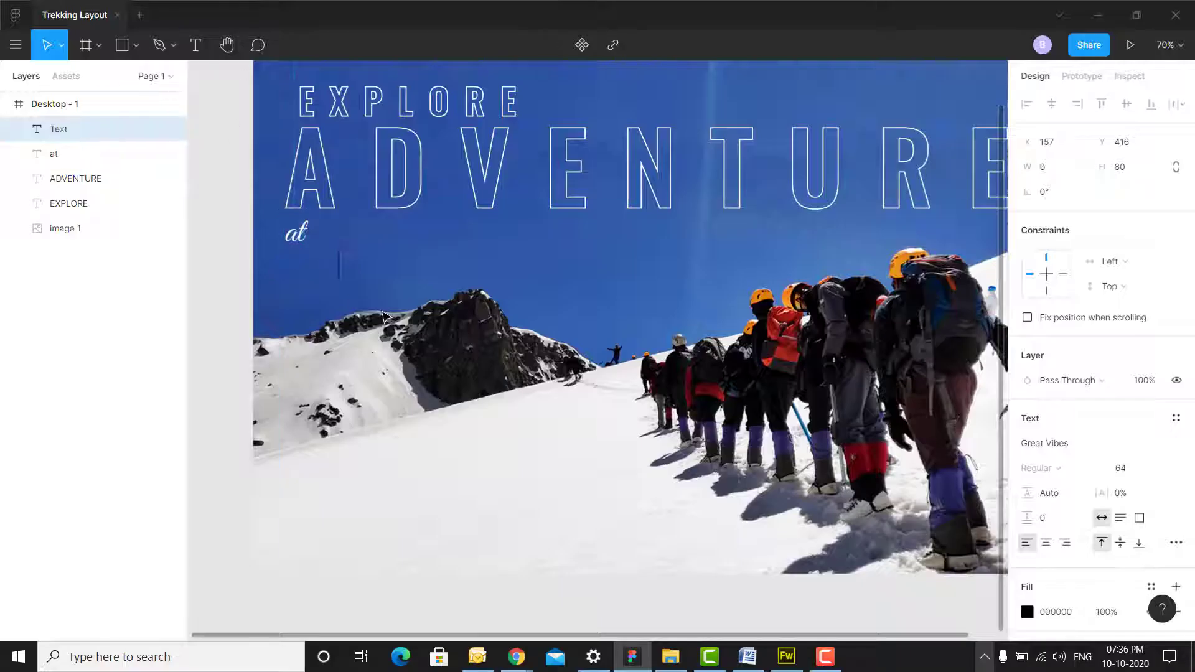
pyautogui.hotkey('ctrl', 'v')
pyautogui.click(218, 226)
# - Style the place name Geometr415 Blk BT, uppercase and white, placed next to 'at'
pyautogui.click(1179, 447)
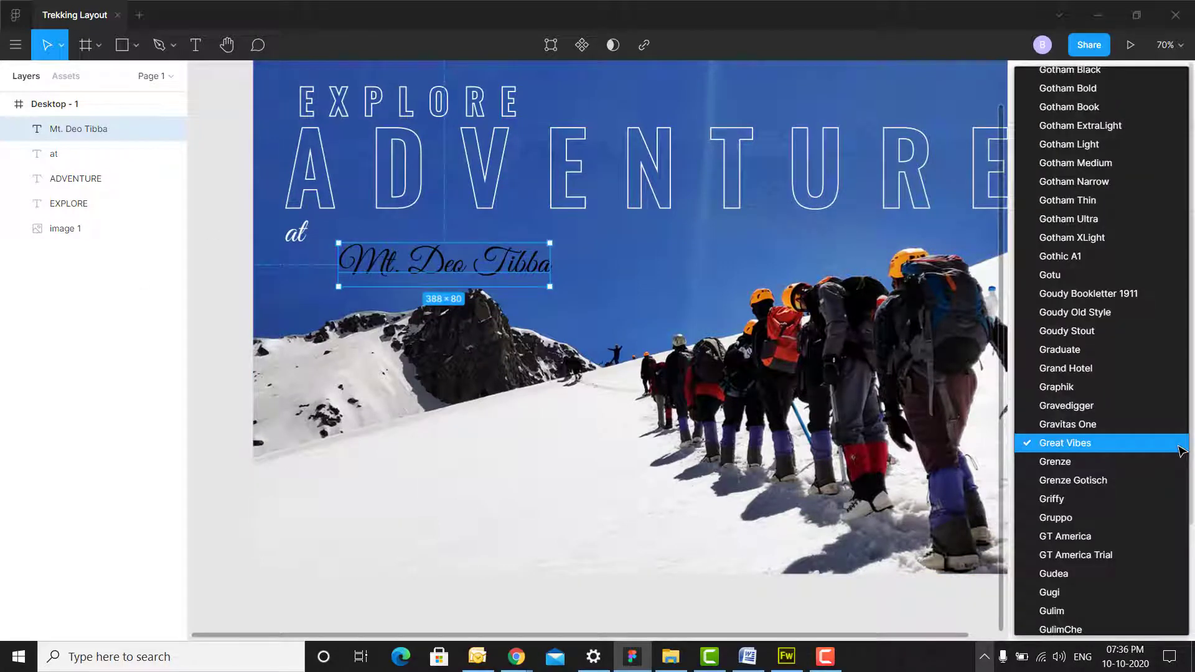
pyautogui.scroll(5, 1179, 448)
pyautogui.scroll(-3, 1179, 448)
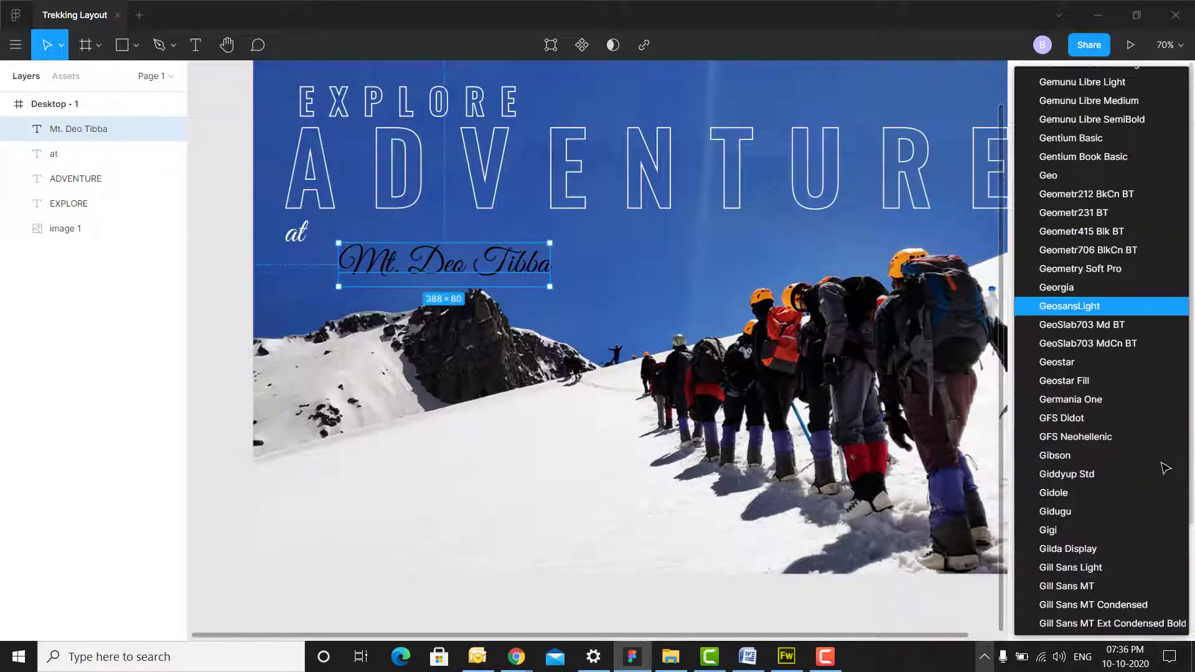
pyautogui.click(1114, 232)
pyautogui.click(1175, 542)
pyautogui.click(934, 536)
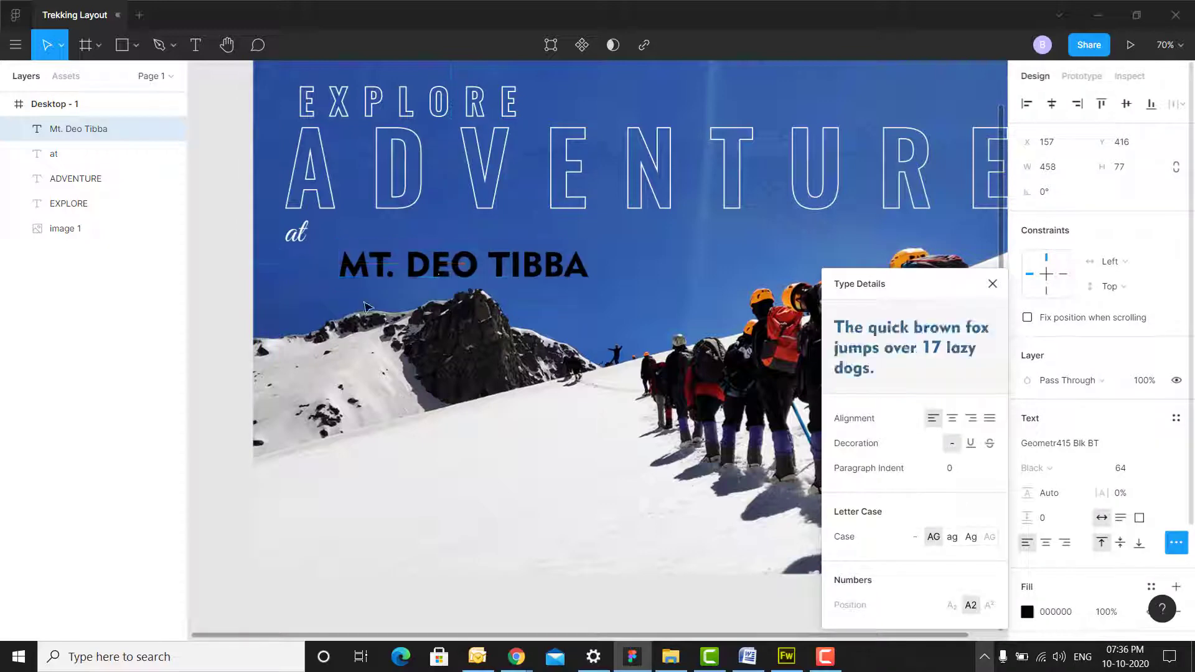
pyautogui.moveTo(448, 265); pyautogui.dragTo(432, 233)
pyautogui.click(1027, 612)
# - Shift 'at' slightly right, then nudge both 'at' and MT. DEO TIBBA down together
pyautogui.moveTo(837, 349); pyautogui.dragTo(820, 248)
pyautogui.click(232, 174)
pyautogui.moveTo(296, 232); pyautogui.dragTo(300, 233)
pyautogui.click(222, 248)
pyautogui.scroll(2, 222, 248)
pyautogui.moveTo(871, 248); pyautogui.dragTo(830, 162)
pyautogui.click(261, 297)
pyautogui.keyDown('shift'); pyautogui.click(373, 299); pyautogui.keyUp('shift')
pyautogui.press('Down')
pyautogui.press('Down')
pyautogui.press('Down')
pyautogui.press('Down')
pyautogui.press('Down')
pyautogui.press('Down')
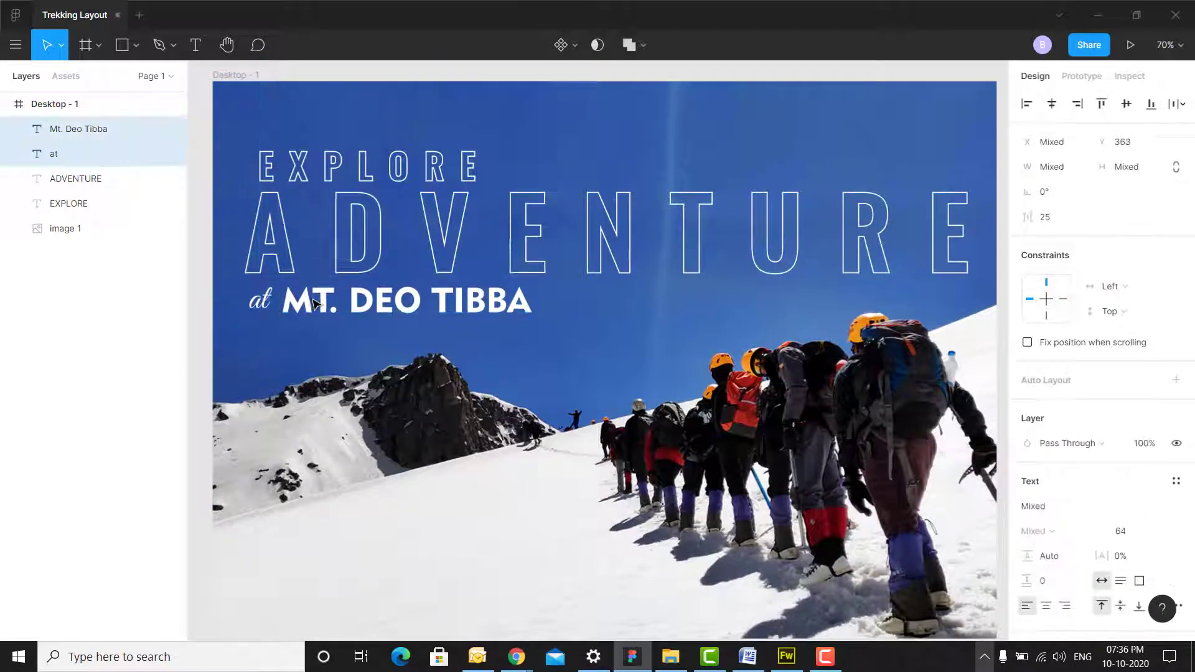
# - Nudge the 'at', ADVENTURE and EXPLORE title texts down
pyautogui.click(200, 299)
pyautogui.click(260, 301)
pyautogui.press('Down')
pyautogui.press('Down')
pyautogui.press('Down')
pyautogui.press('Down')
pyautogui.click(371, 232)
pyautogui.press('Down')
pyautogui.press('Down')
pyautogui.press('Down')
pyautogui.press('Down')
pyautogui.press('Down')
pyautogui.press('Down')
pyautogui.press('Down')
pyautogui.press('Down')
pyautogui.press('Down')
pyautogui.click(404, 168)
pyautogui.press('Down')
pyautogui.press('Down')
pyautogui.press('Down')
pyautogui.press('Down')
pyautogui.press('Down')
pyautogui.press('Down')
pyautogui.press('Down')
pyautogui.press('Down')
pyautogui.press('Down')
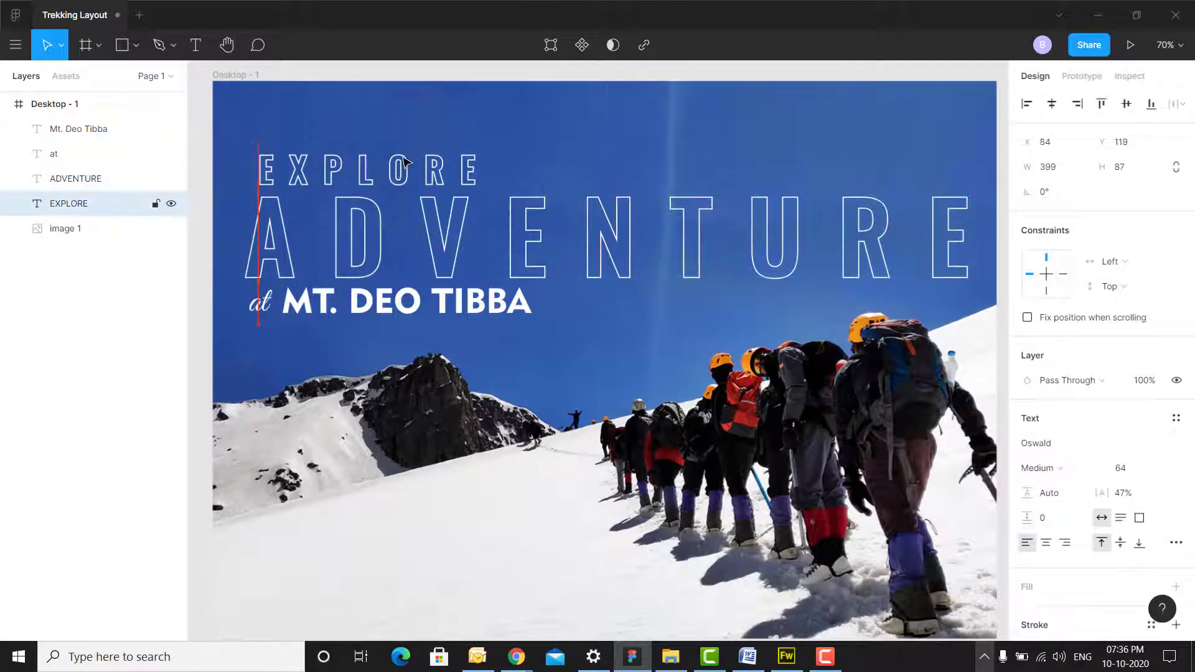
pyautogui.keyDown('shift'); pyautogui.click(408, 259); pyautogui.keyUp('shift')
pyautogui.keyDown('shift'); pyautogui.click(399, 301); pyautogui.keyUp('shift')
pyautogui.keyDown('shift'); pyautogui.click(260, 302); pyautogui.keyUp('shift')
pyautogui.hotkey('shift', 'Down')
pyautogui.hotkey('shift', 'Down')
pyautogui.hotkey('shift', 'Down')
pyautogui.hotkey('shift', 'Down')
pyautogui.hotkey('shift', 'Down')
pyautogui.hotkey('shift', 'Down')
pyautogui.click(357, 220)
# - Add a 10px layout grid to the hero frame, undoing an accidental frame move
pyautogui.click(1176, 318)
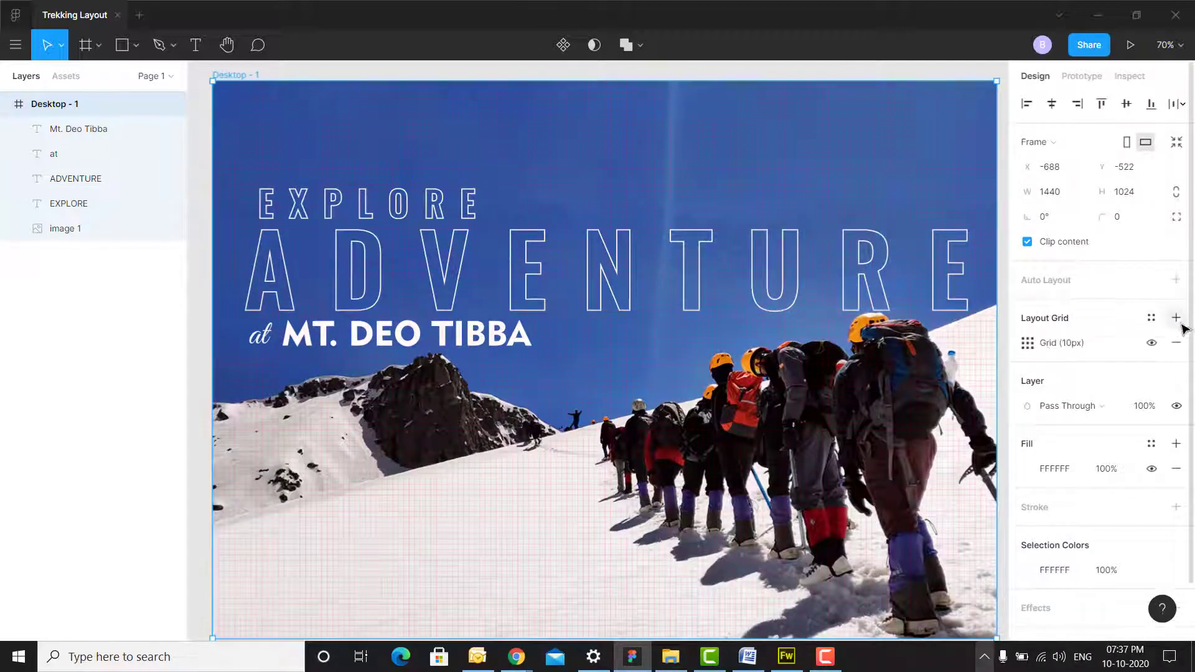
pyautogui.moveTo(272, 288); pyautogui.dragTo(308, 268)
pyautogui.hotkey('ctrl', 'z')
pyautogui.click(203, 283)
# - Shift 'at' and MT. DEO TIBBA right and down, nudging MT. DEO TIBBA into line
pyautogui.click(267, 338)
pyautogui.keyDown('shift'); pyautogui.click(408, 331); pyautogui.keyUp('shift')
pyautogui.moveTo(410, 331); pyautogui.dragTo(417, 333)
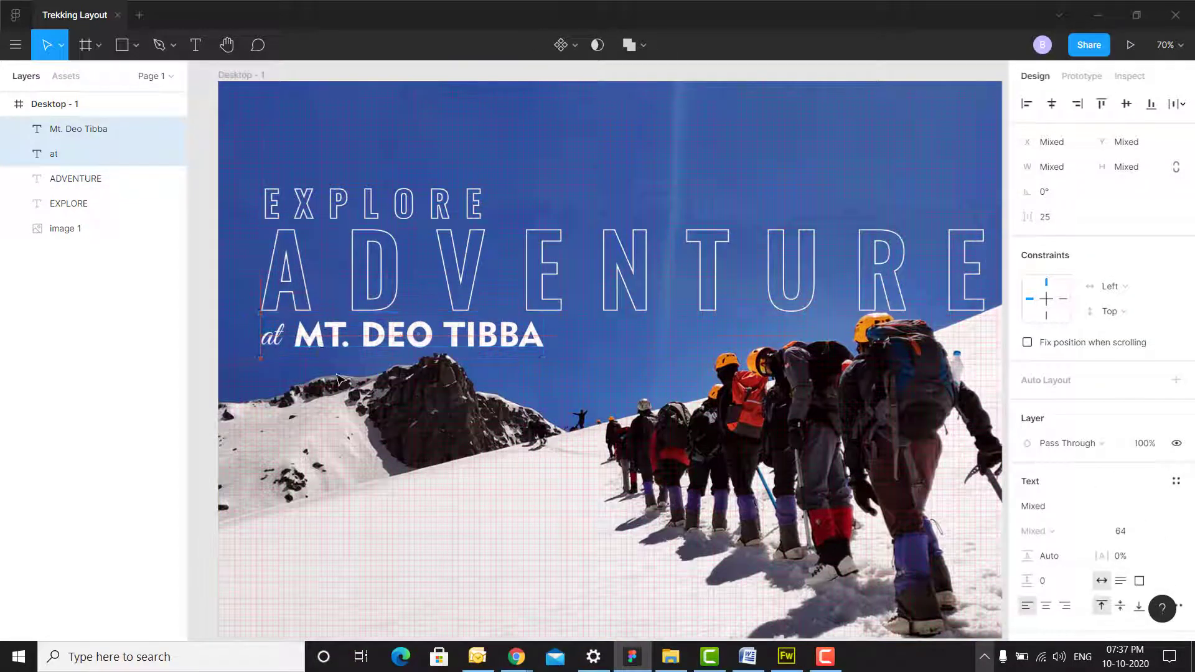
pyautogui.click(355, 347)
pyautogui.press('Down')
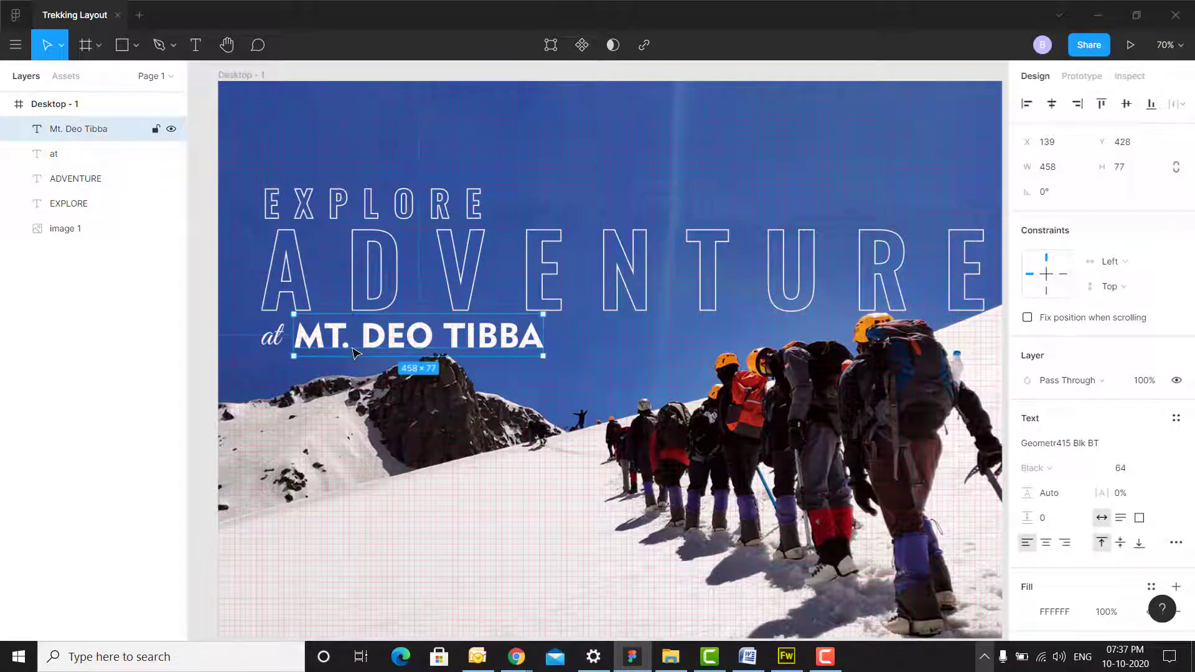
pyautogui.press('Escape')
pyautogui.scroll(-3, 703, 271)
pyautogui.scroll(3, 702, 273)
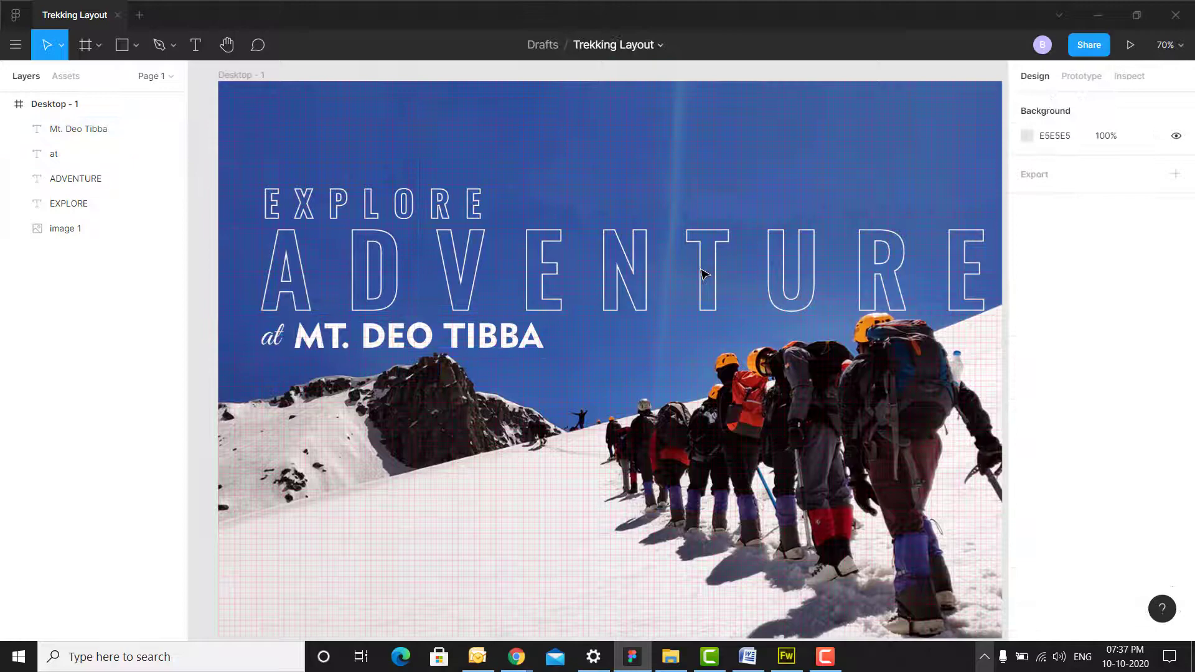
# - Draw a rectangle under the title and fill it white (#FFF)
pyautogui.click(126, 54)
pyautogui.scroll(-3, 261, 267)
pyautogui.moveTo(256, 264); pyautogui.dragTo(556, 361)
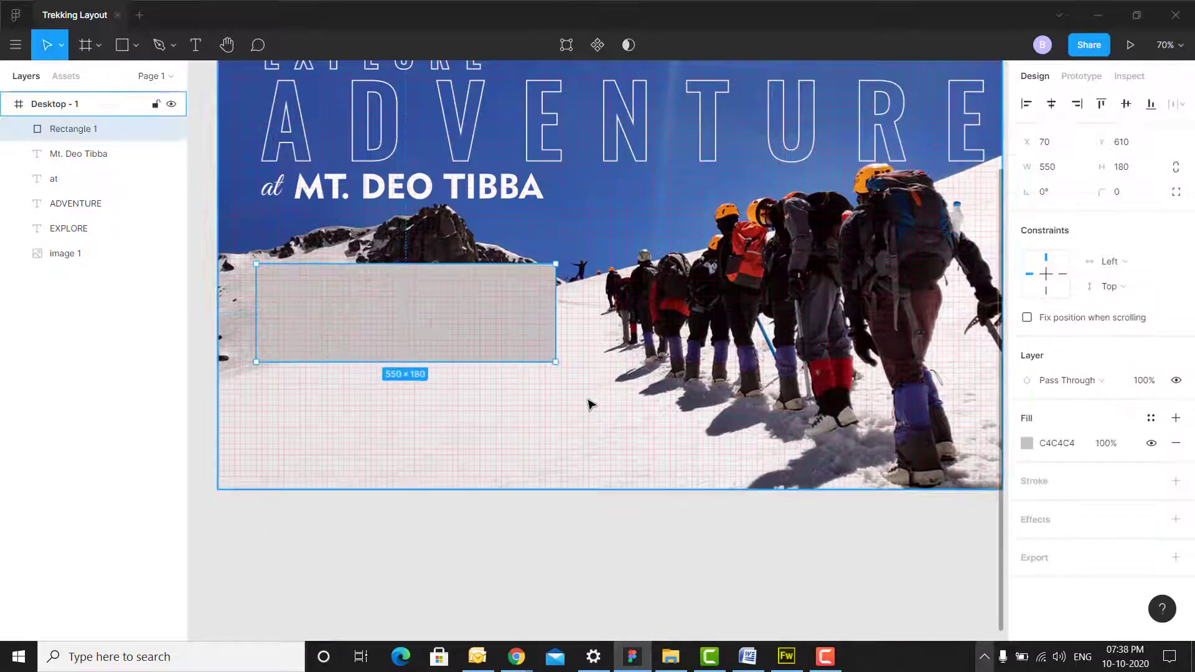
pyautogui.click(1027, 443)
pyautogui.write('fff')
pyautogui.press('Return')
pyautogui.click(605, 568)
# - Hide the frame's layout grid and move the white rectangle up below the title
pyautogui.click(55, 104)
pyautogui.click(1153, 343)
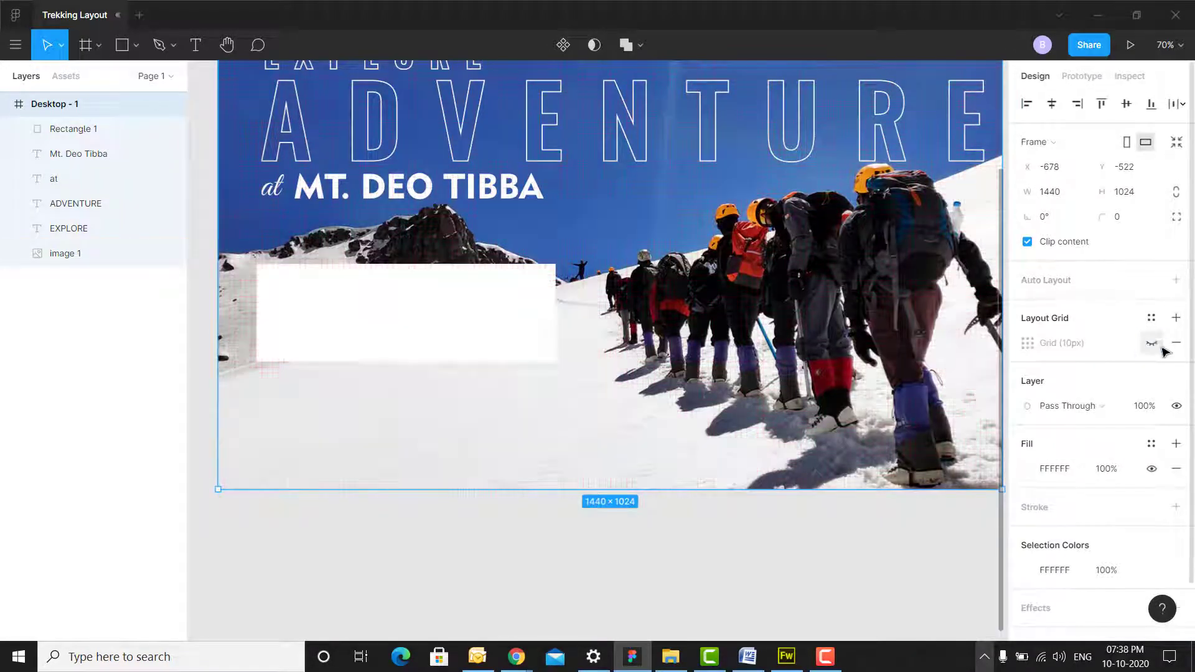
pyautogui.doubleClick(387, 272)
pyautogui.click(195, 45)
pyautogui.moveTo(330, 313); pyautogui.dragTo(335, 281)
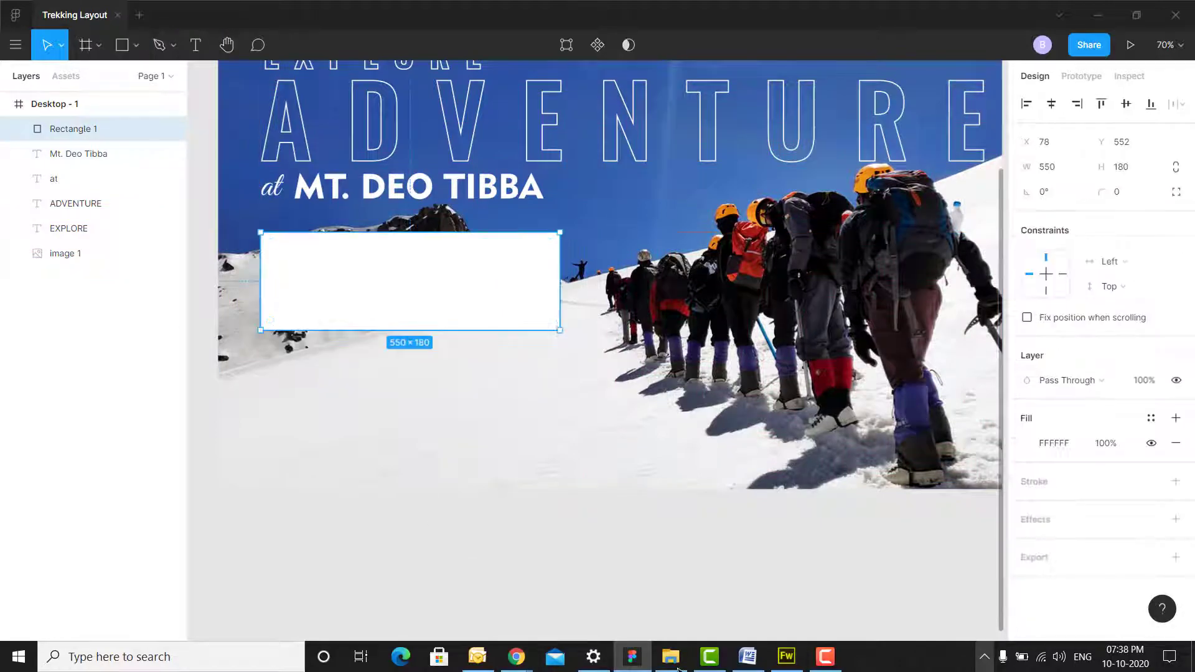
# - Copy the first Mt. Deo Tibba paragraph from Word and paste it into a text box over the rectangle
pyautogui.click(748, 656)
pyautogui.moveTo(366, 242); pyautogui.dragTo(489, 278)
pyautogui.hotkey('ctrl', 'c')
pyautogui.click(632, 656)
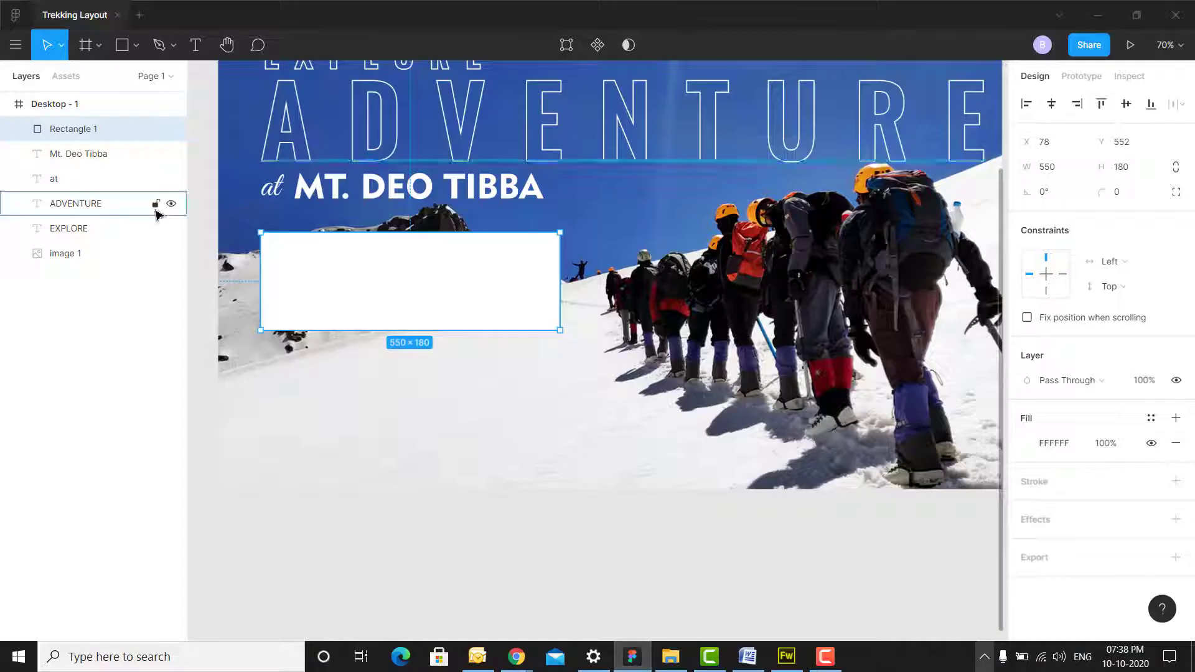
pyautogui.press('t')
pyautogui.moveTo(272, 244); pyautogui.dragTo(543, 314)
pyautogui.hotkey('ctrl', 'v')
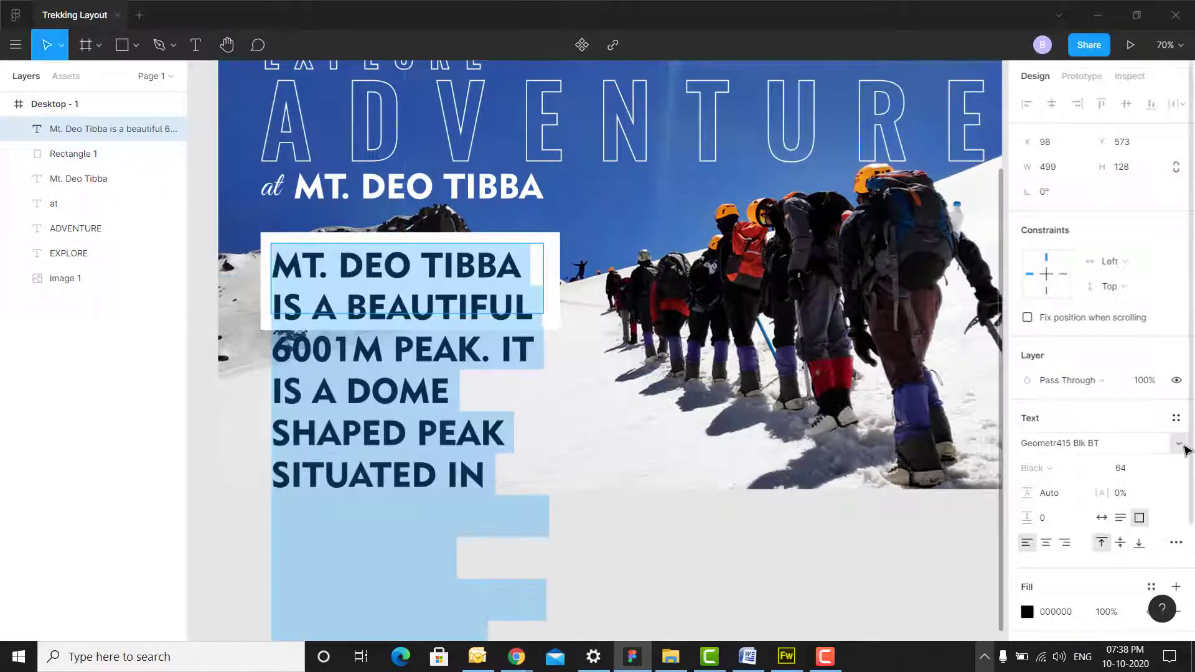
# - Set the description paragraph to Work Sans Regular, size 18
pyautogui.scroll(-3, 1188, 452)
pyautogui.click(1178, 300)
pyautogui.scroll(-15, 1151, 301)
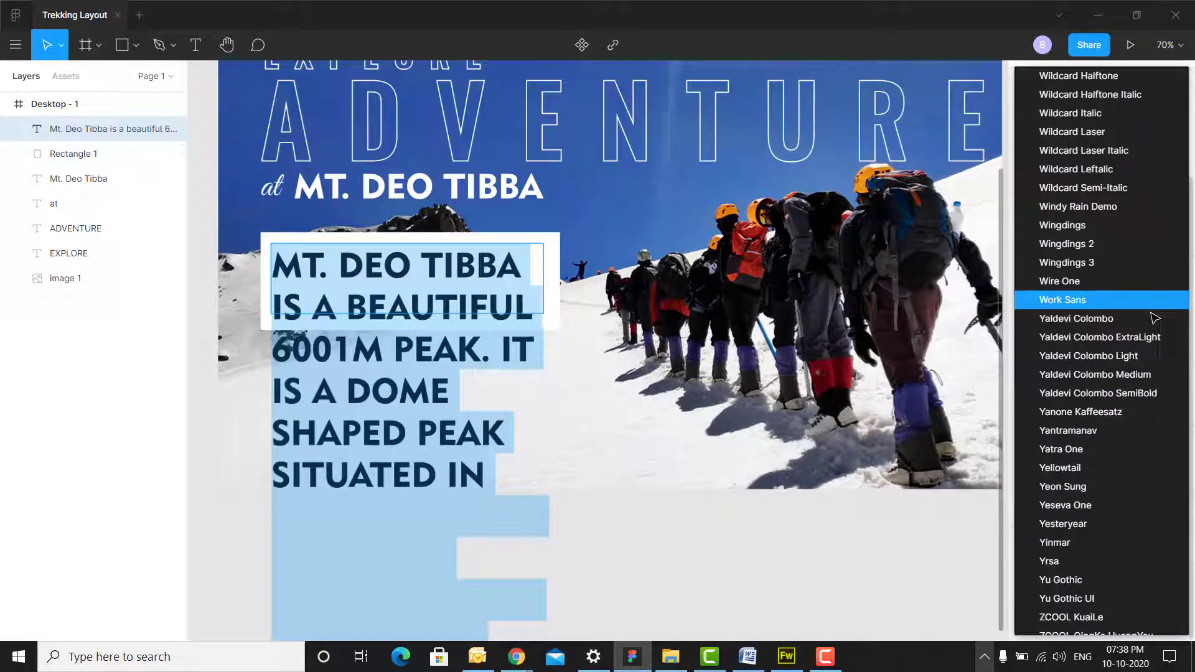
pyautogui.click(1050, 301)
pyautogui.click(1092, 327)
pyautogui.click(1045, 232)
pyautogui.click(1169, 325)
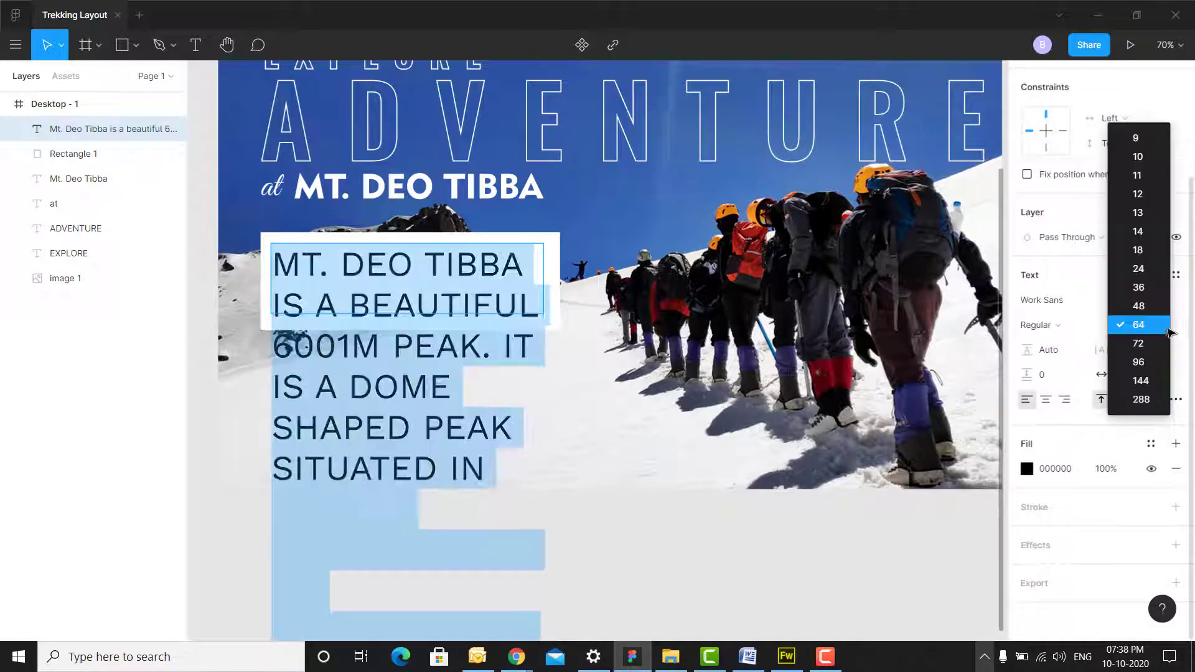
pyautogui.click(1138, 249)
# - Apply Title Case to the paragraph and reposition and shorten its box to fit the white rectangle
pyautogui.click(1175, 399)
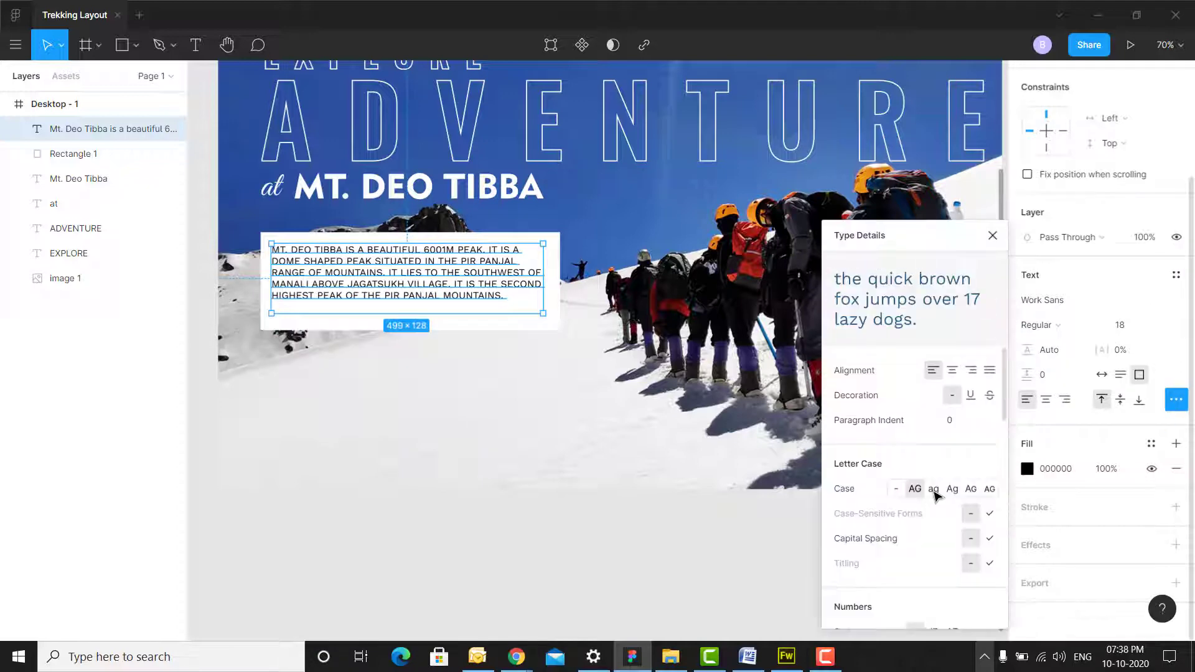
pyautogui.click(952, 490)
pyautogui.click(716, 529)
pyautogui.click(392, 277)
pyautogui.scroll(2, 397, 274)
pyautogui.moveTo(400, 274); pyautogui.dragTo(547, 239)
pyautogui.moveTo(629, 316); pyautogui.dragTo(625, 294)
# - Draw a new text box below the paragraph for the link line
pyautogui.scroll(-2, 259, 300)
pyautogui.click(195, 45)
pyautogui.moveTo(348, 305)
pyautogui.mouseDown()
pyautogui.moveTo(445, 329)
pyautogui.moveTo(458, 321)
pyautogui.mouseUp()
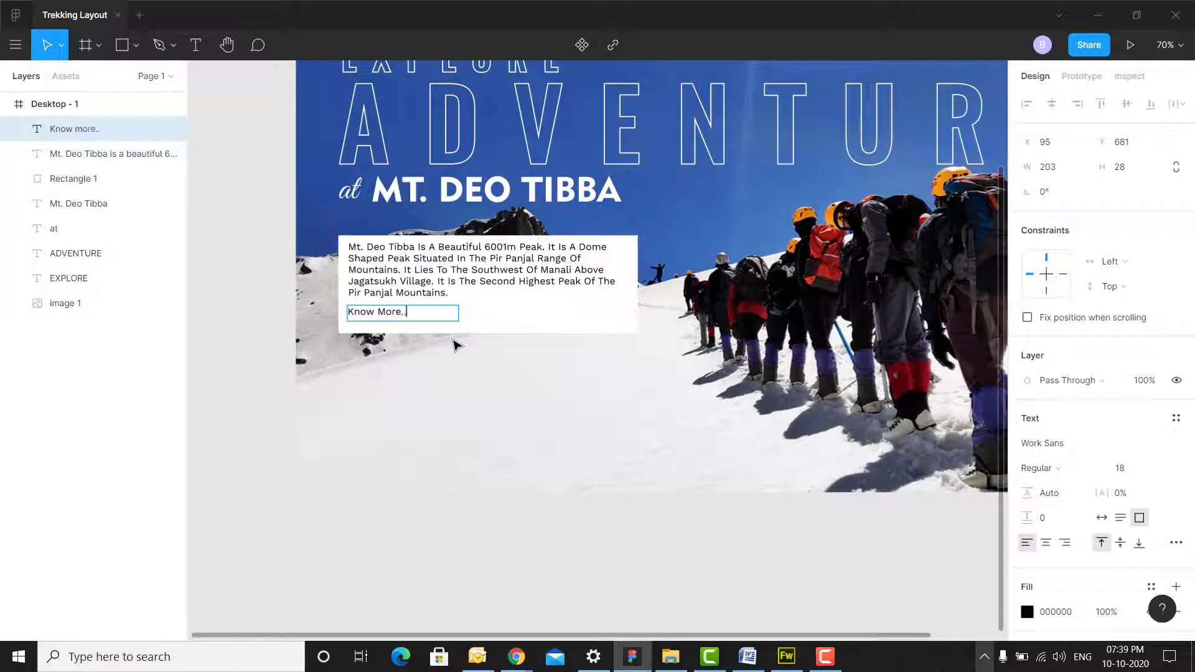
# - Type 'Know More..', remove its forced casing and set its size to 20
pyautogui.write('Know More..')
pyautogui.hotkey('ctrl', 'a')
pyautogui.click(1176, 542)
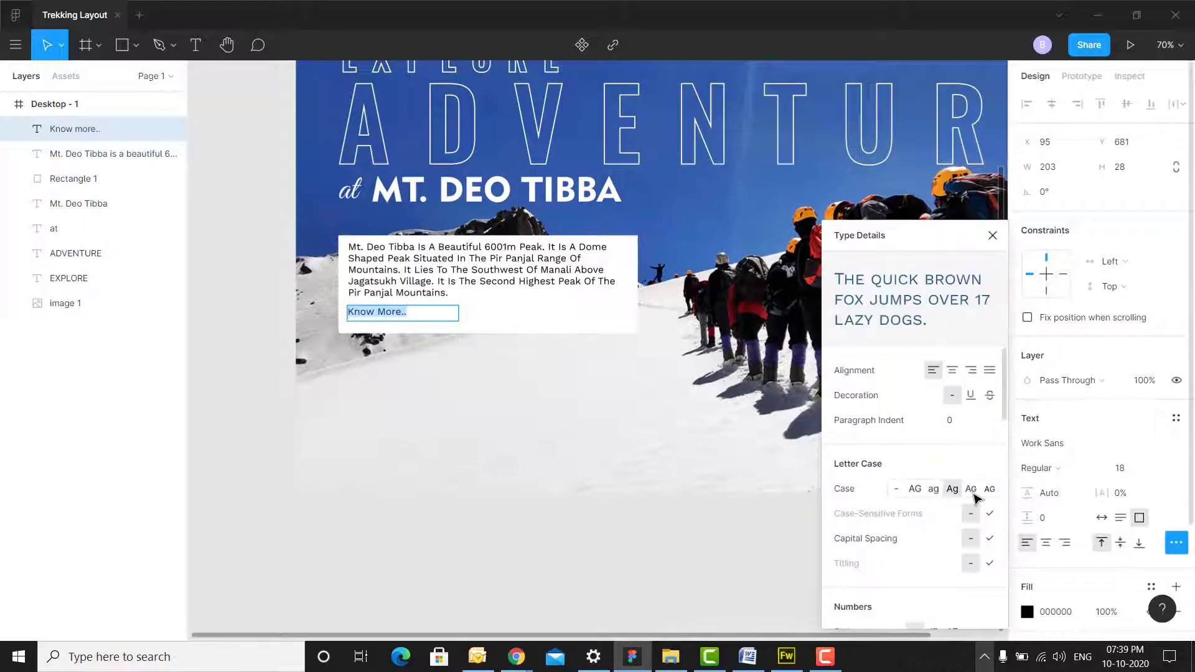
pyautogui.click(897, 489)
pyautogui.press('Escape')
pyautogui.click(1164, 468)
pyautogui.click(1168, 483)
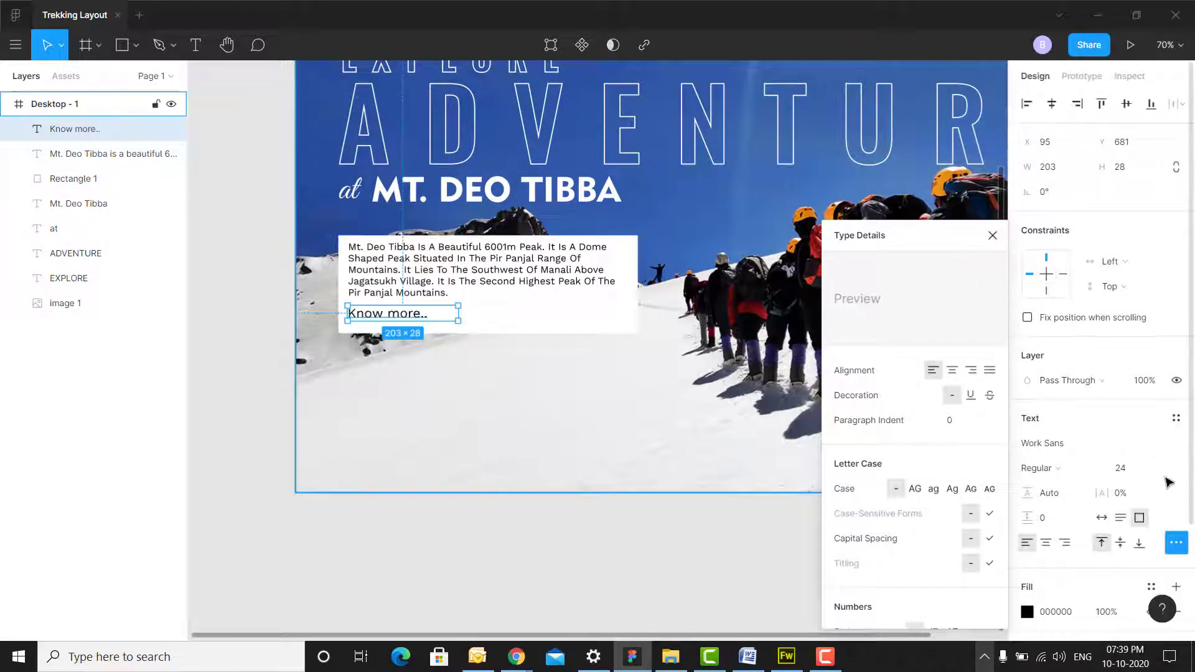
pyautogui.click(1160, 468)
pyautogui.click(1114, 466)
pyautogui.write('20')
pyautogui.press('Return')
pyautogui.click(992, 235)
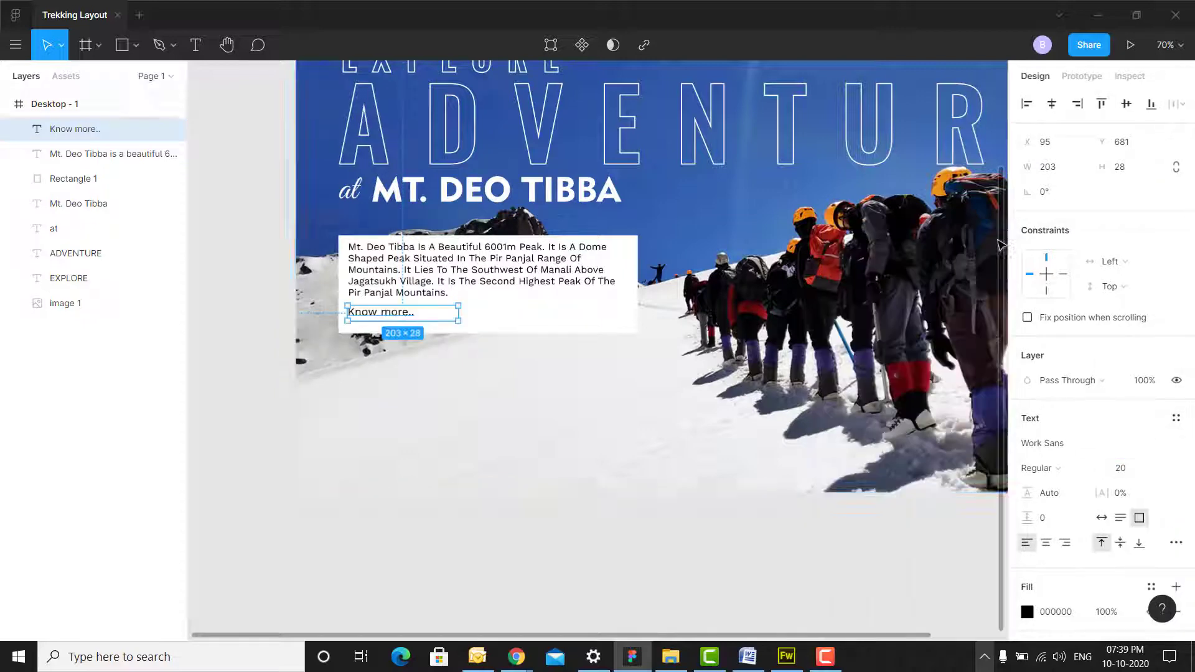
# - Color the Know More.. link red EC2B22 and move it slightly down
pyautogui.hscroll(1, 959, 280)
pyautogui.click(1026, 612)
pyautogui.click(844, 468)
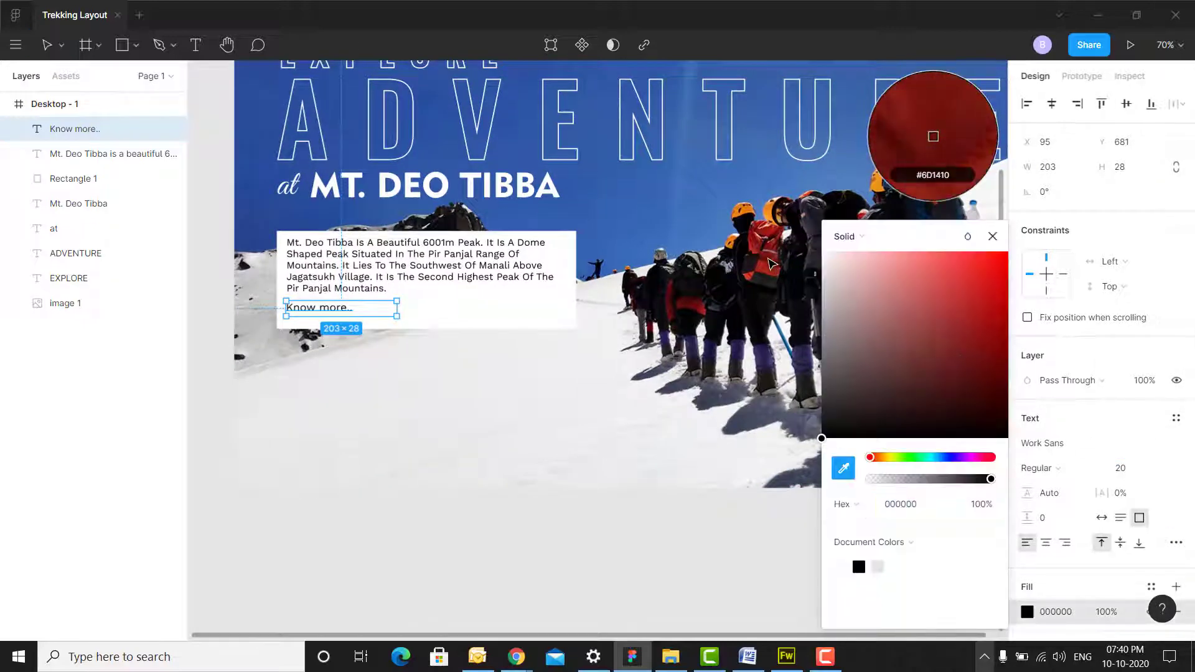
pyautogui.click(980, 359)
pyautogui.click(980, 265)
pyautogui.click(560, 555)
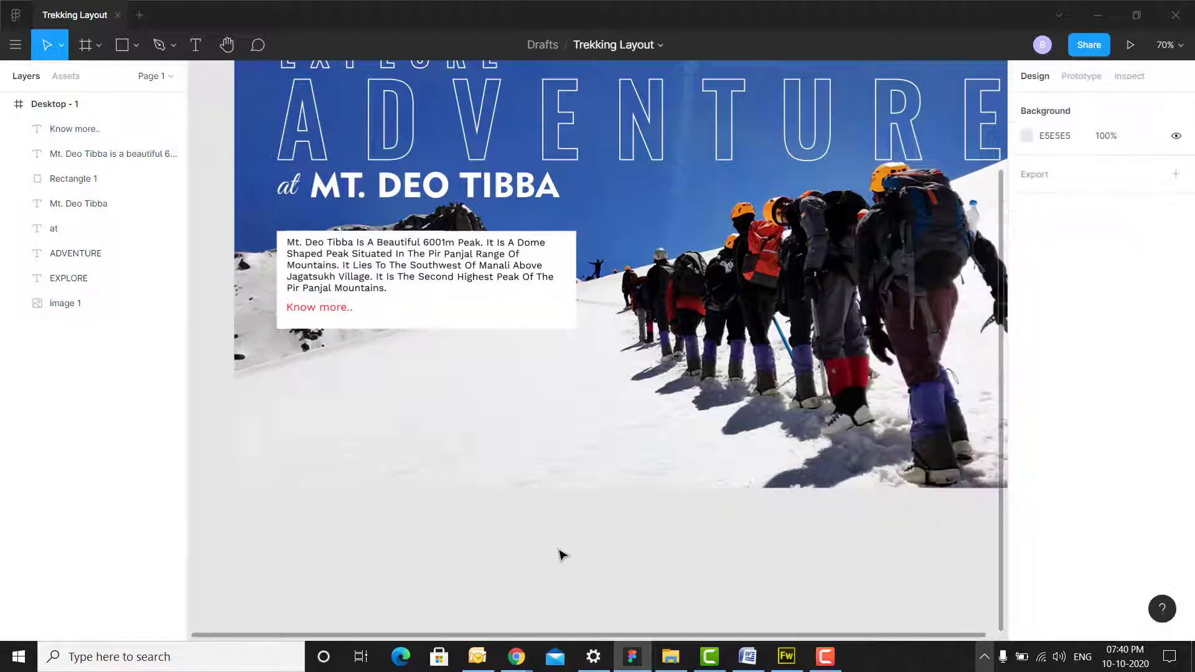
pyautogui.moveTo(318, 308); pyautogui.dragTo(320, 320)
# - Increase the description paragraph's line height
pyautogui.click(427, 262)
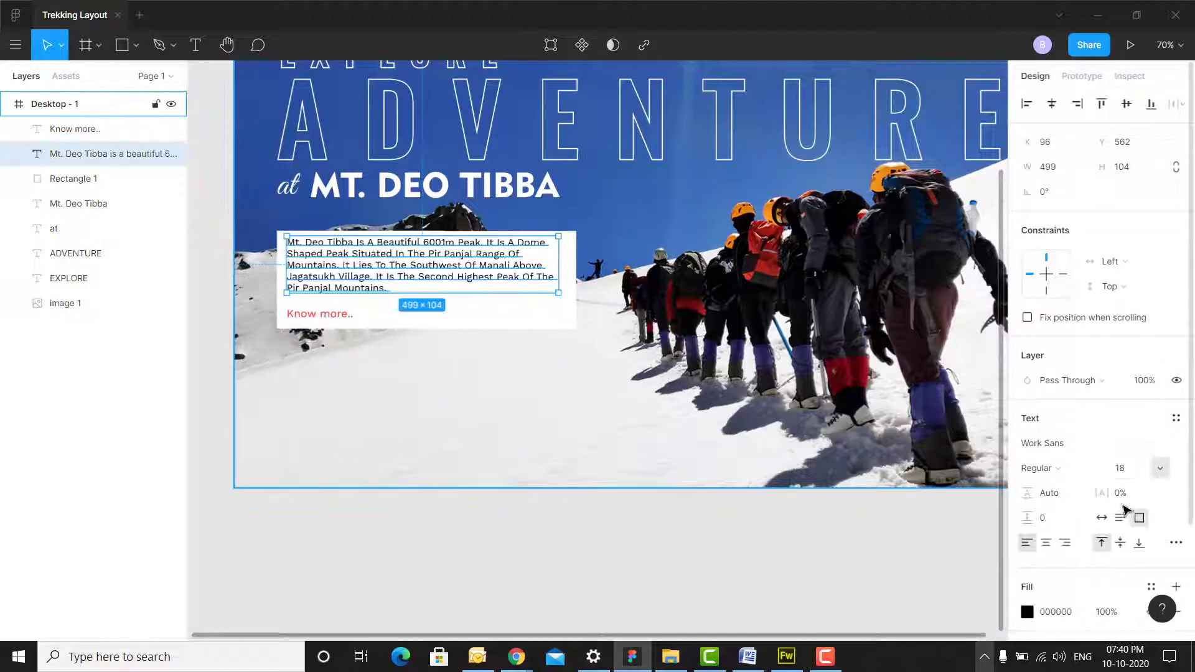
pyautogui.moveTo(1025, 495); pyautogui.dragTo(1029, 496)
pyautogui.click(366, 542)
# - Underline the Know More.. link
pyautogui.click(319, 314)
pyautogui.click(1176, 543)
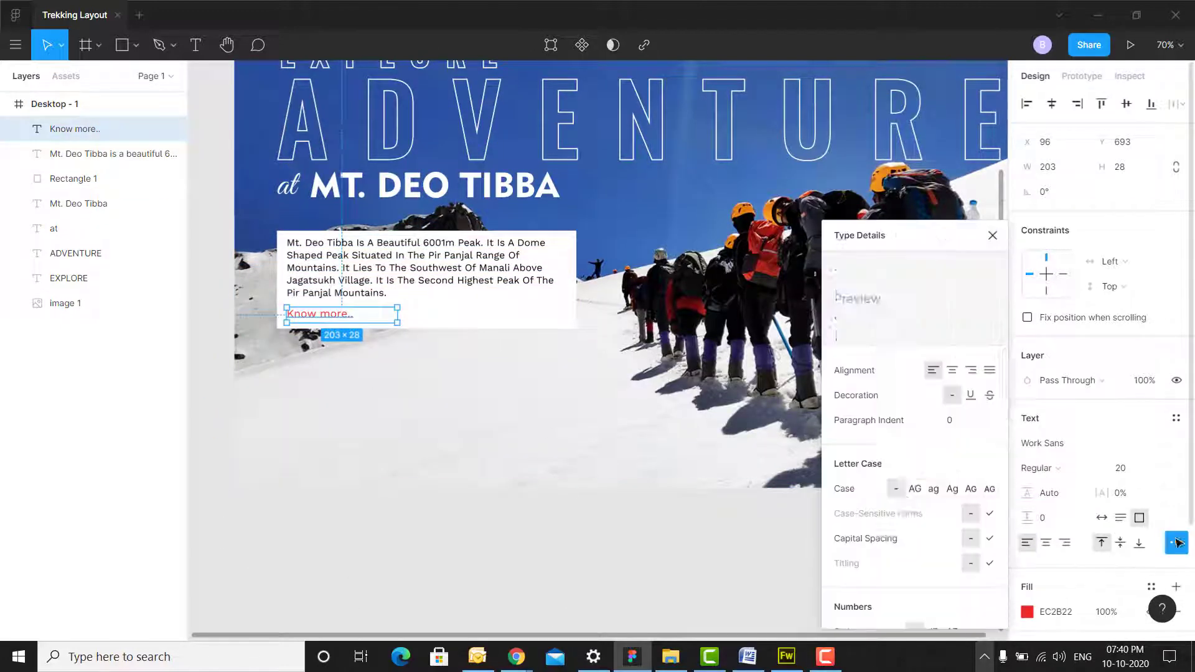
pyautogui.click(972, 396)
pyautogui.click(519, 514)
pyautogui.scroll(1, 519, 515)
pyautogui.scroll(1, 514, 509)
# - Nudge the 'at MT. DEO TIBBA' subtitle down
pyautogui.click(289, 336)
pyautogui.keyDown('shift'); pyautogui.click(434, 335); pyautogui.keyUp('shift')
pyautogui.hotkey('shift', 'Down')
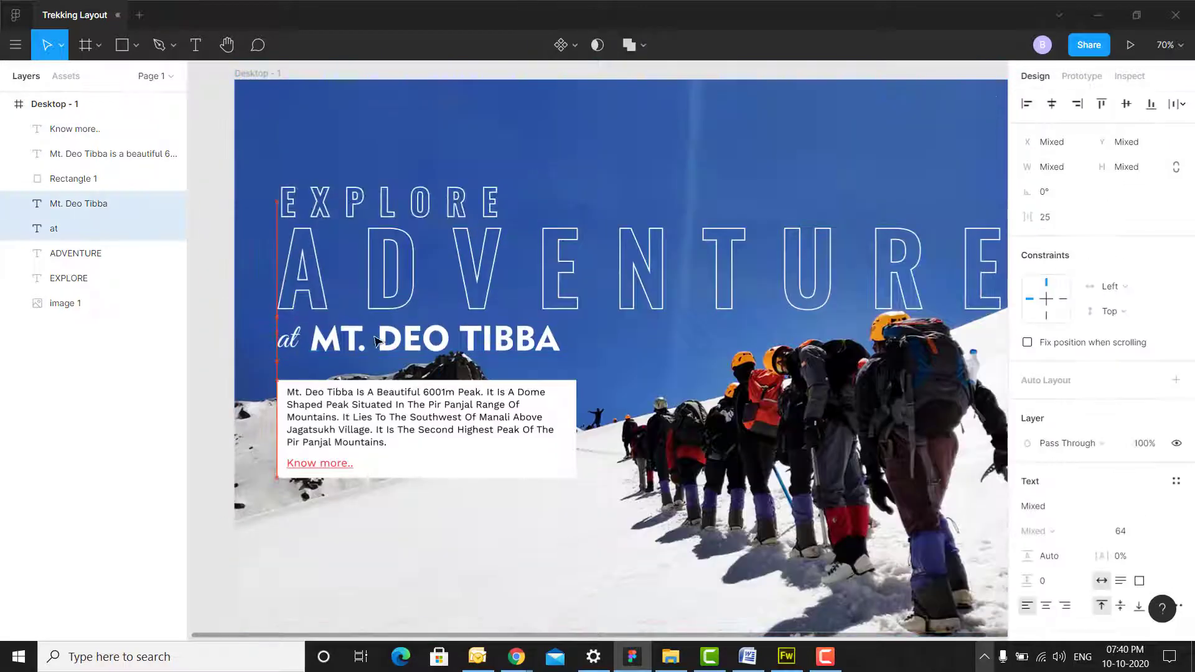
# - Draw a red bar and place it right after MT. DEO TIBBA
pyautogui.click(194, 68)
pyautogui.click(135, 49)
pyautogui.click(125, 75)
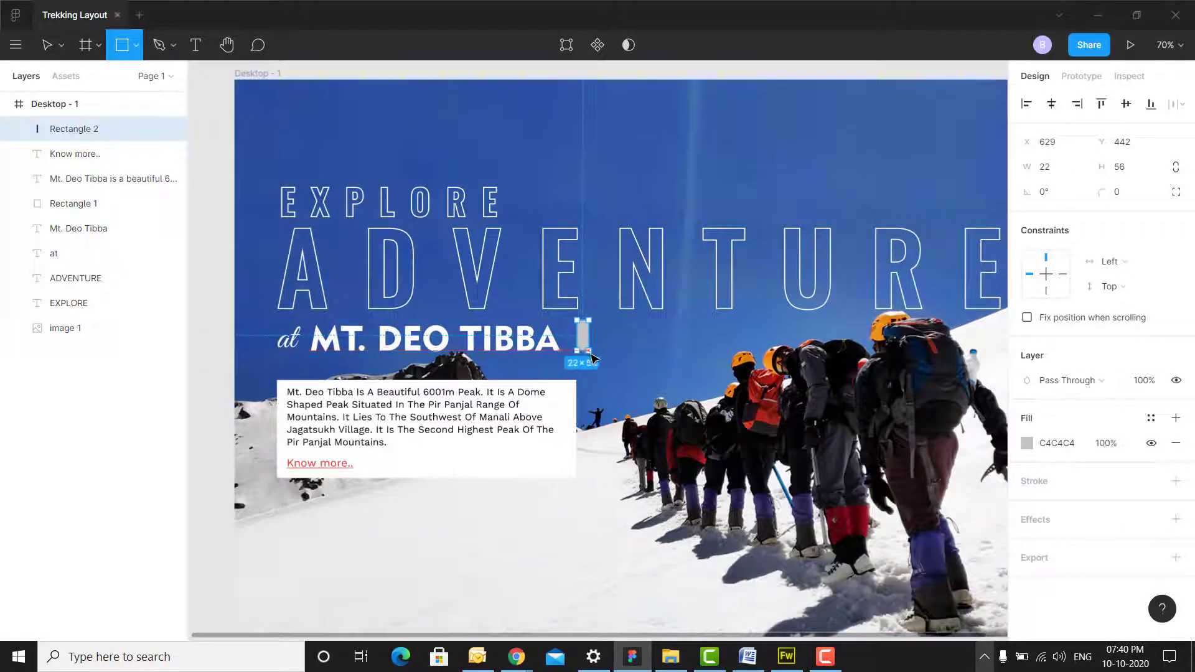
pyautogui.click(1027, 443)
pyautogui.click(860, 566)
pyautogui.moveTo(583, 336); pyautogui.dragTo(576, 336)
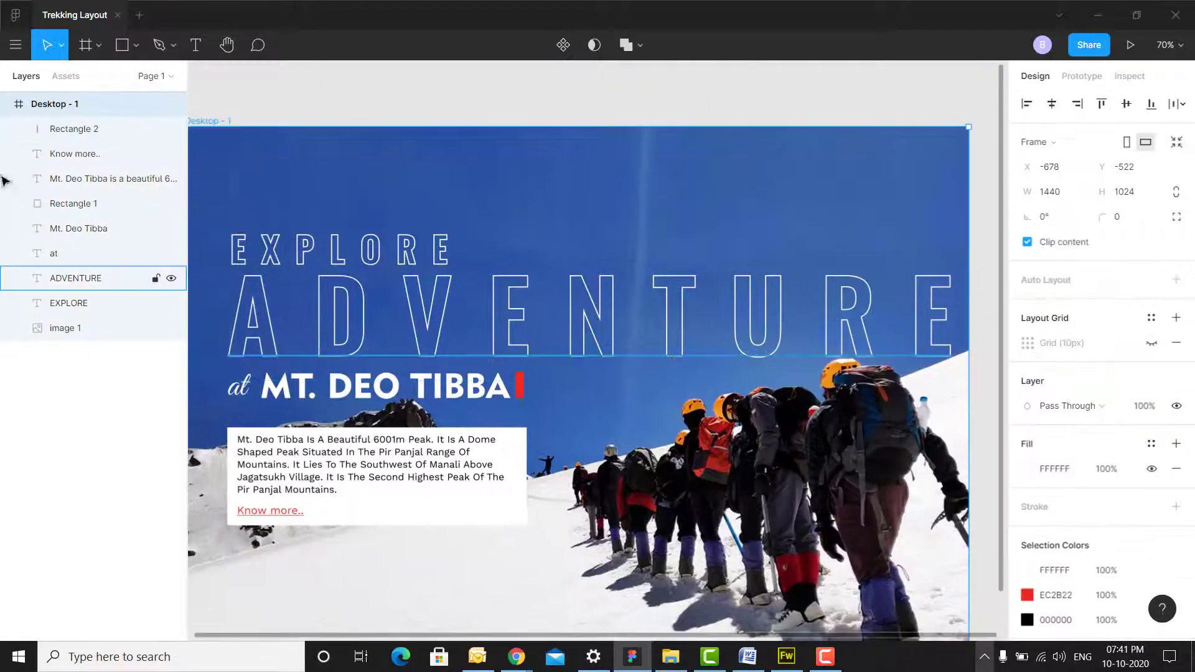
# - Draw a 197×50 button box at the hero's top right with no fill and an outline
pyautogui.click(136, 45)
pyautogui.click(93, 80)
pyautogui.moveTo(767, 149); pyautogui.dragTo(872, 180)
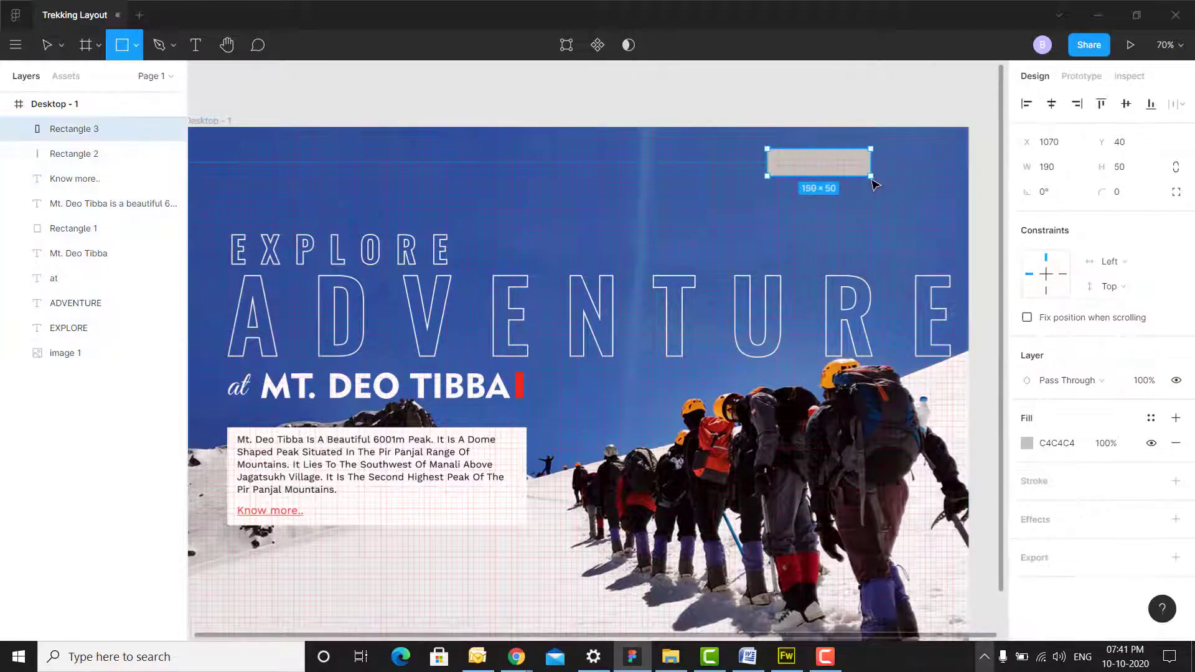
pyautogui.click(1176, 444)
pyautogui.click(1039, 464)
# - Make the box's outline white, give it corner radius 5, and move it toward the top edge
pyautogui.click(1026, 481)
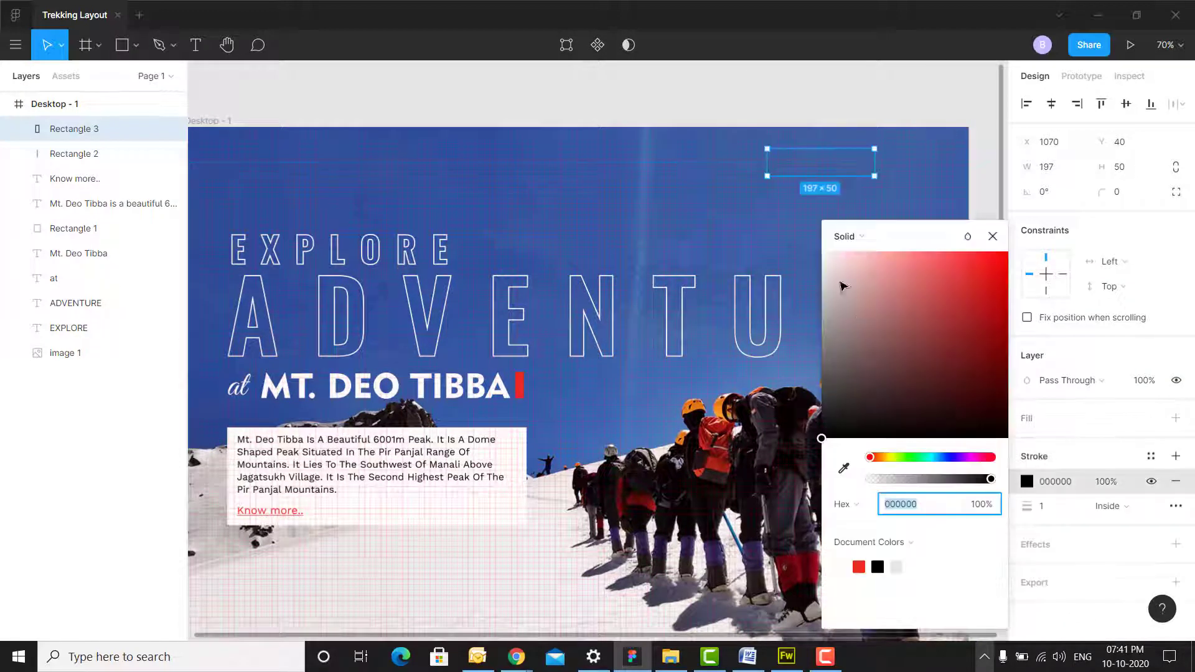
pyautogui.moveTo(842, 284); pyautogui.dragTo(817, 240)
pyautogui.click(825, 103)
pyautogui.click(819, 150)
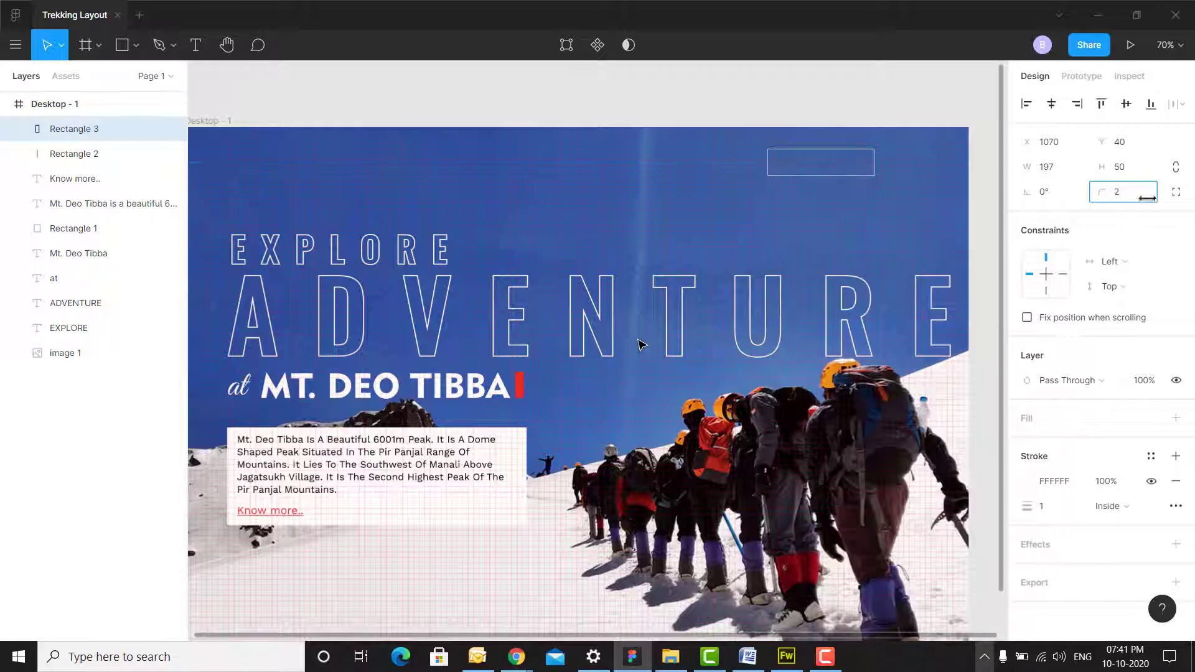
pyautogui.press('Return')
pyautogui.click(834, 108)
pyautogui.scroll(1, 846, 226)
pyautogui.scroll(2, 847, 227)
pyautogui.moveTo(694, 226); pyautogui.dragTo(648, 198)
# - Check the Word document for the button text, then return to the Figma design
pyautogui.scroll(-1, 690, 276)
pyautogui.scroll(-1, 735, 218)
pyautogui.click(783, 161)
pyautogui.click(747, 657)
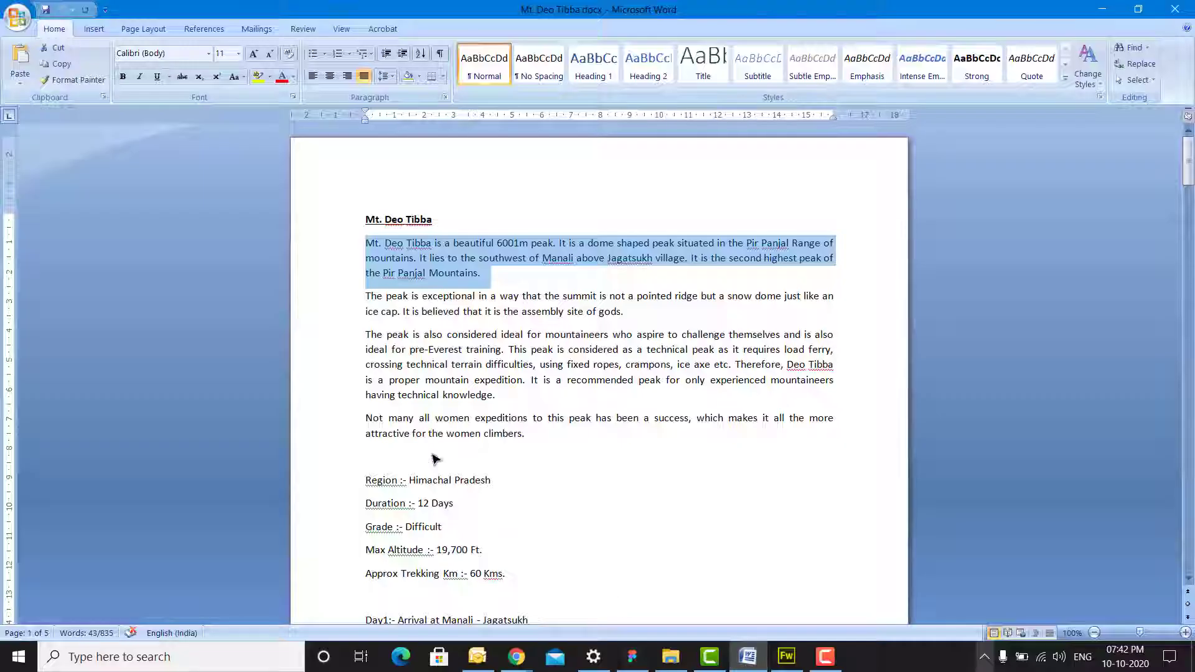
pyautogui.scroll(-1, 435, 455)
pyautogui.click(746, 654)
# - Create a TRIP SCHEDULE text label in Work Sans at size 18
pyautogui.click(613, 336)
pyautogui.write('TRIP')
pyautogui.hotkey('ctrl', 'a')
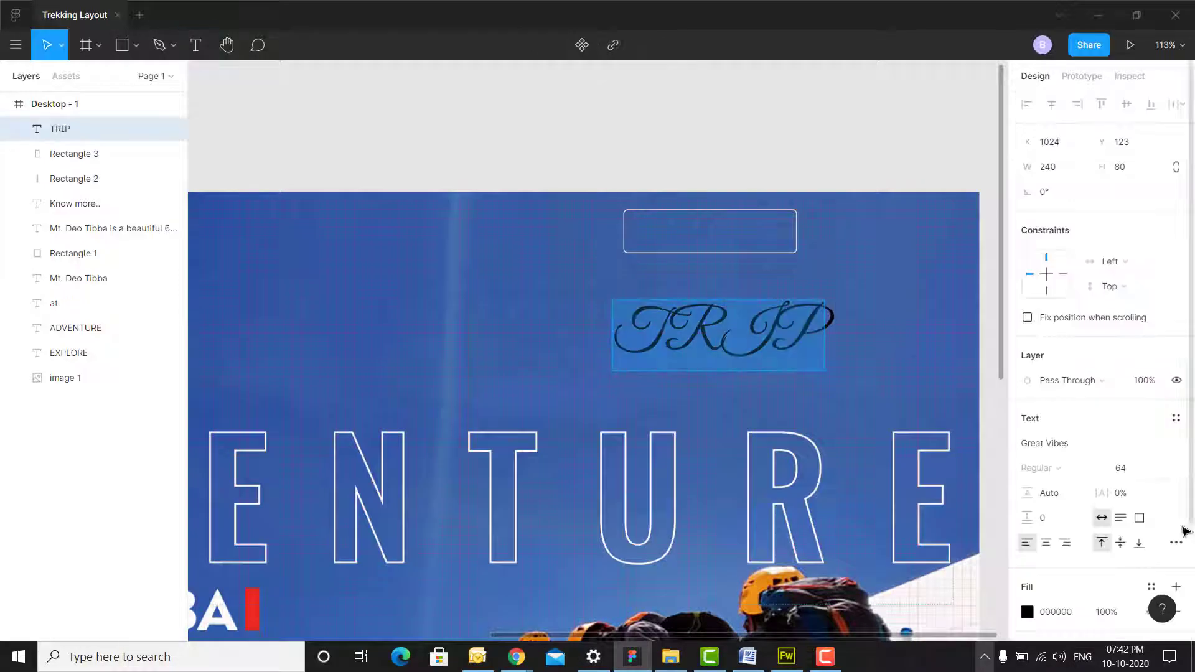
pyautogui.click(1182, 446)
pyautogui.write('wo')
pyautogui.click(1084, 449)
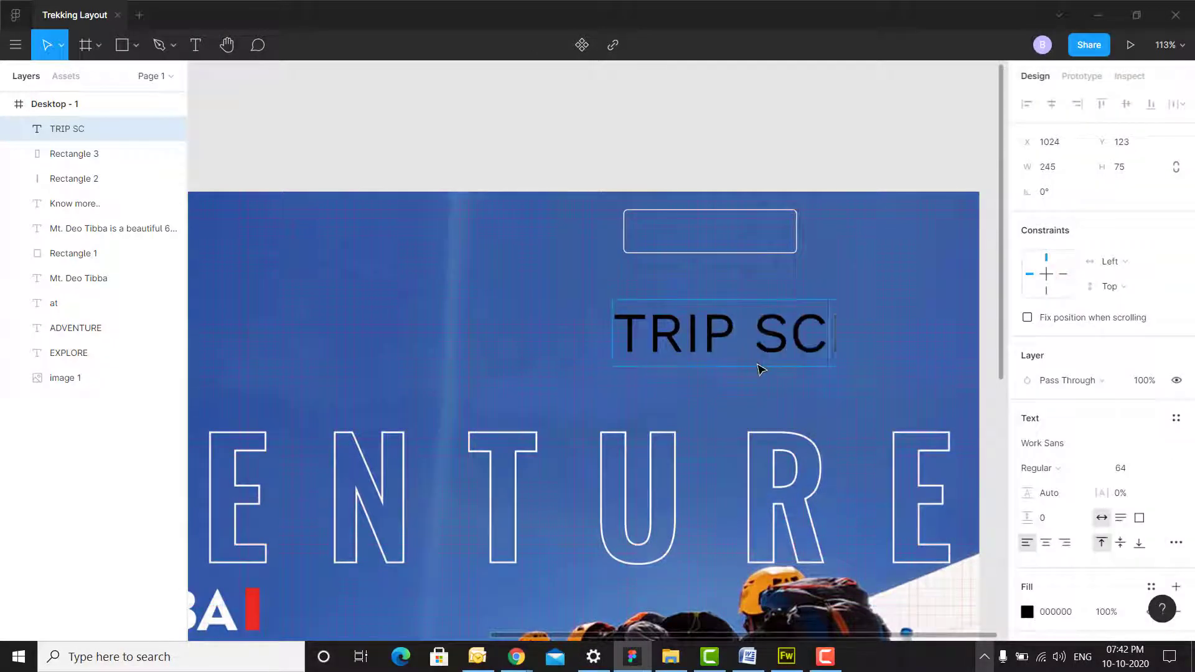
pyautogui.click(1158, 469)
pyautogui.click(1139, 415)
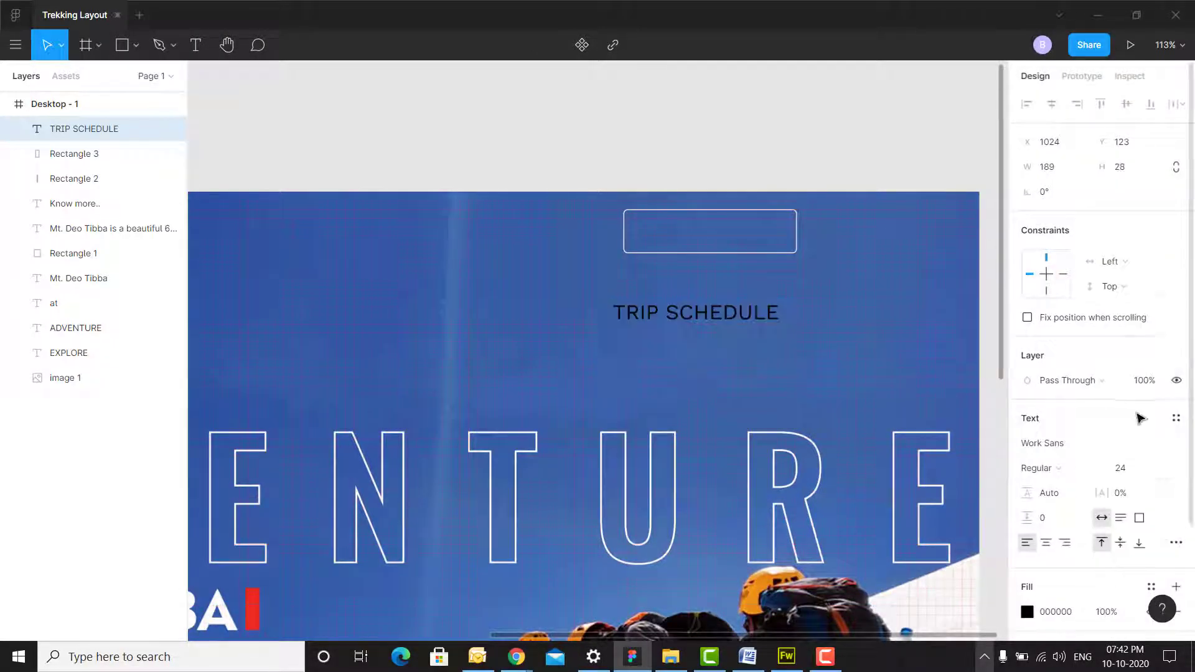
pyautogui.click(1161, 469)
pyautogui.click(1144, 450)
# - Make the label white and centre it inside the outlined box
pyautogui.moveTo(703, 237); pyautogui.dragTo(698, 234)
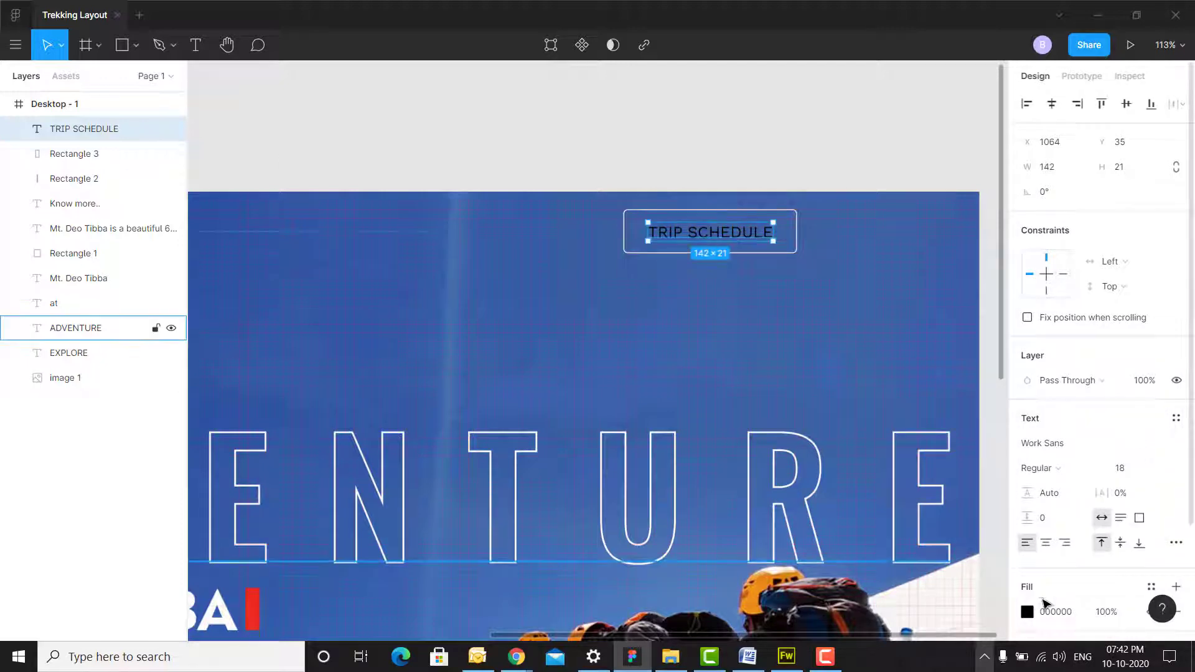
pyautogui.click(1027, 612)
pyautogui.click(842, 567)
pyautogui.keyDown('shift'); pyautogui.click(757, 214); pyautogui.keyUp('shift')
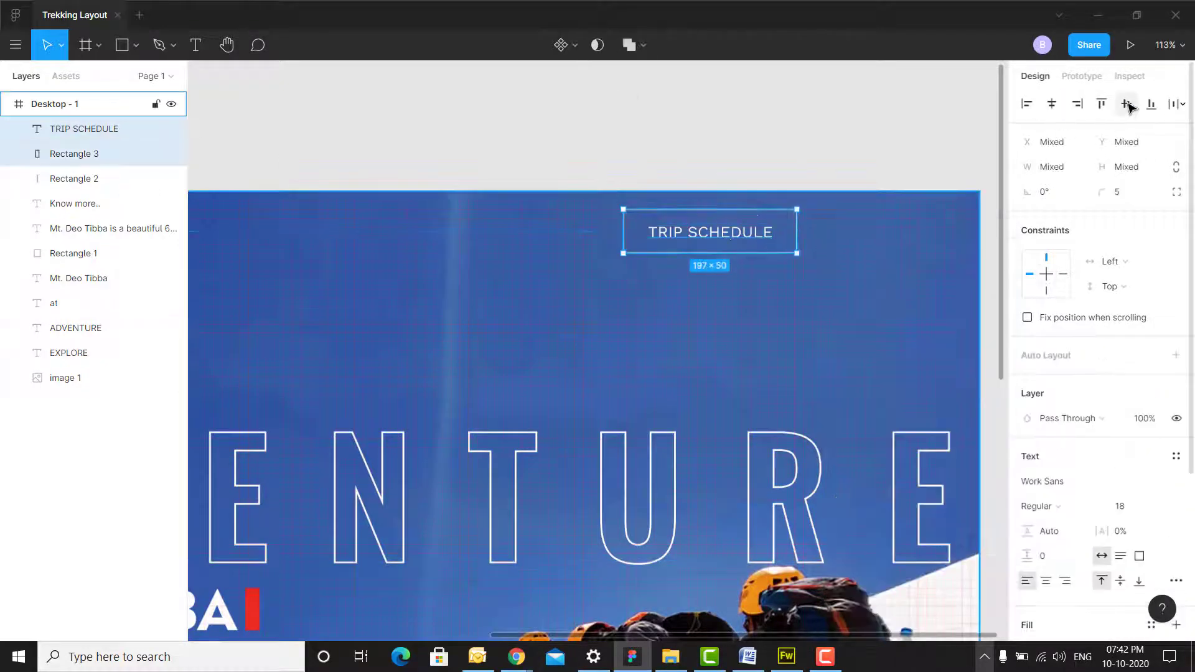
pyautogui.click(786, 162)
# - Duplicate the outlined TRIP SCHEDULE button to its right
pyautogui.scroll(-3, 709, 276)
pyautogui.moveTo(720, 265); pyautogui.dragTo(761, 192)
pyautogui.click(803, 185)
pyautogui.keyDown('shift'); pyautogui.click(804, 196); pyautogui.keyUp('shift')
pyautogui.moveTo(769, 191); pyautogui.dragTo(887, 192)
# - Fill the copied button red EC2B22 with a light red F85B54 outline
pyautogui.click(930, 165)
pyautogui.click(896, 190)
pyautogui.click(915, 201)
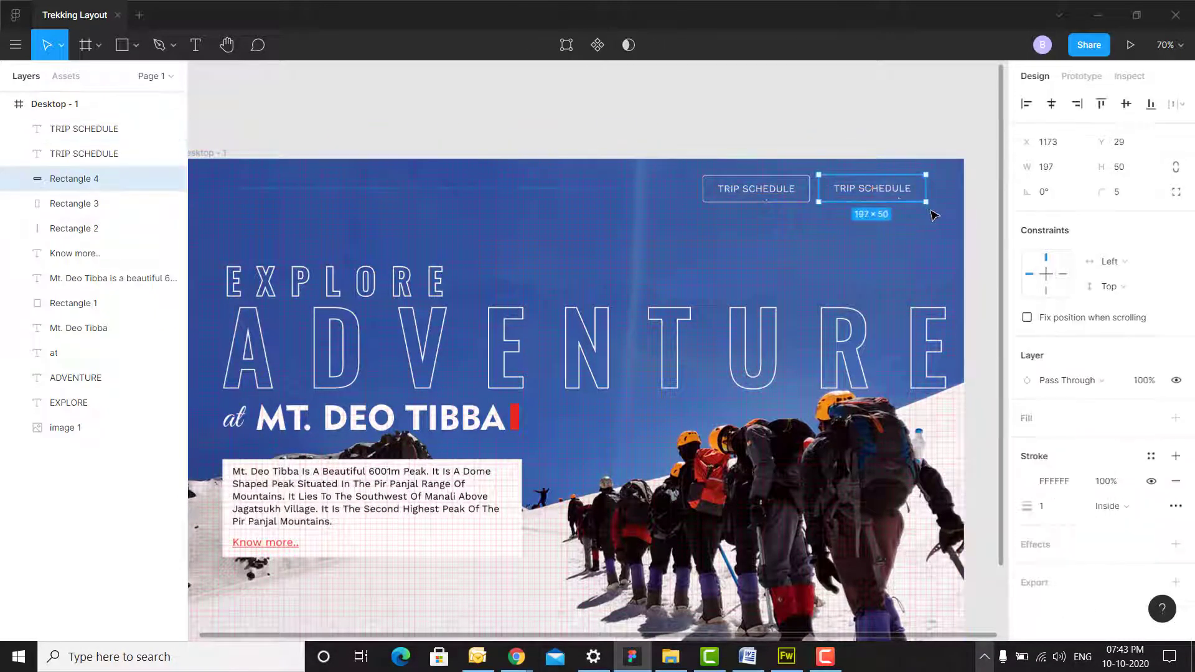
pyautogui.click(1175, 417)
pyautogui.click(1027, 442)
pyautogui.click(859, 567)
pyautogui.click(924, 194)
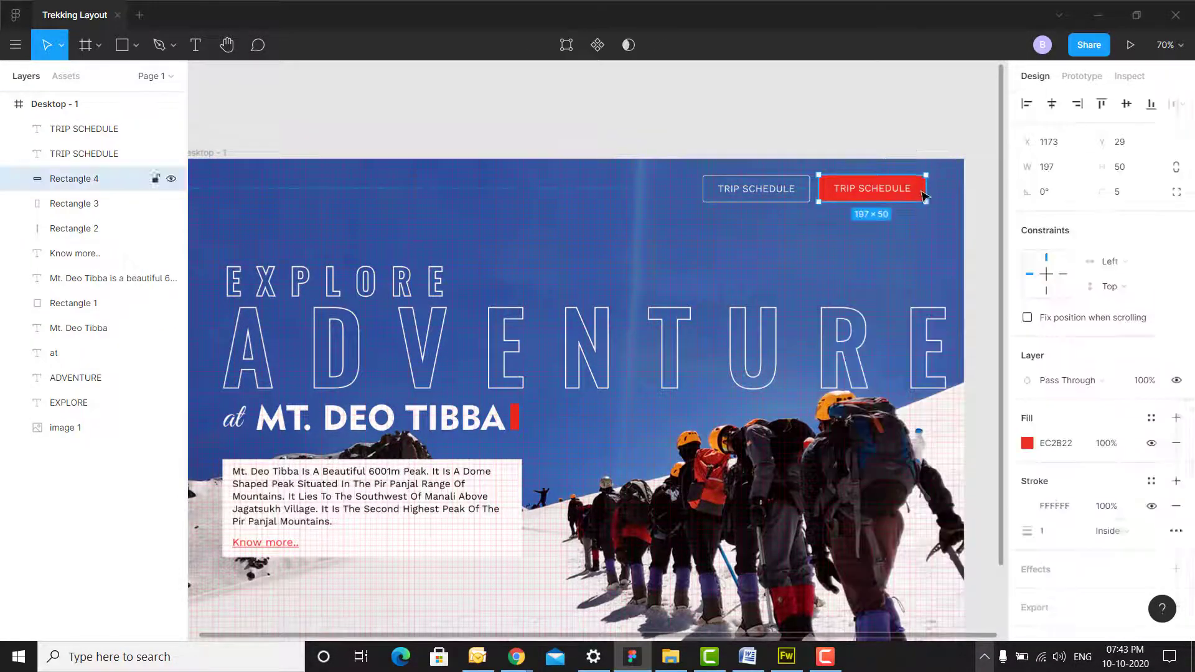
pyautogui.click(1027, 506)
pyautogui.click(944, 257)
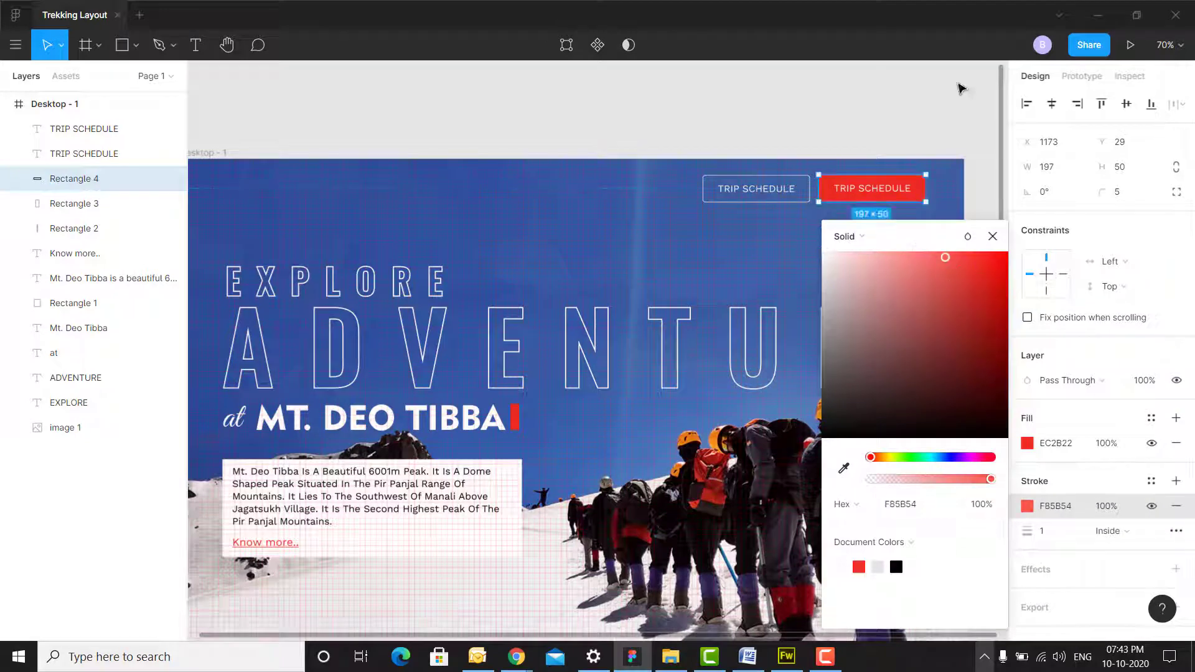
pyautogui.click(1051, 533)
pyautogui.click(907, 121)
# - Relabel the red button BOOK YOUR TRIP and select it together with its label
pyautogui.click(800, 202)
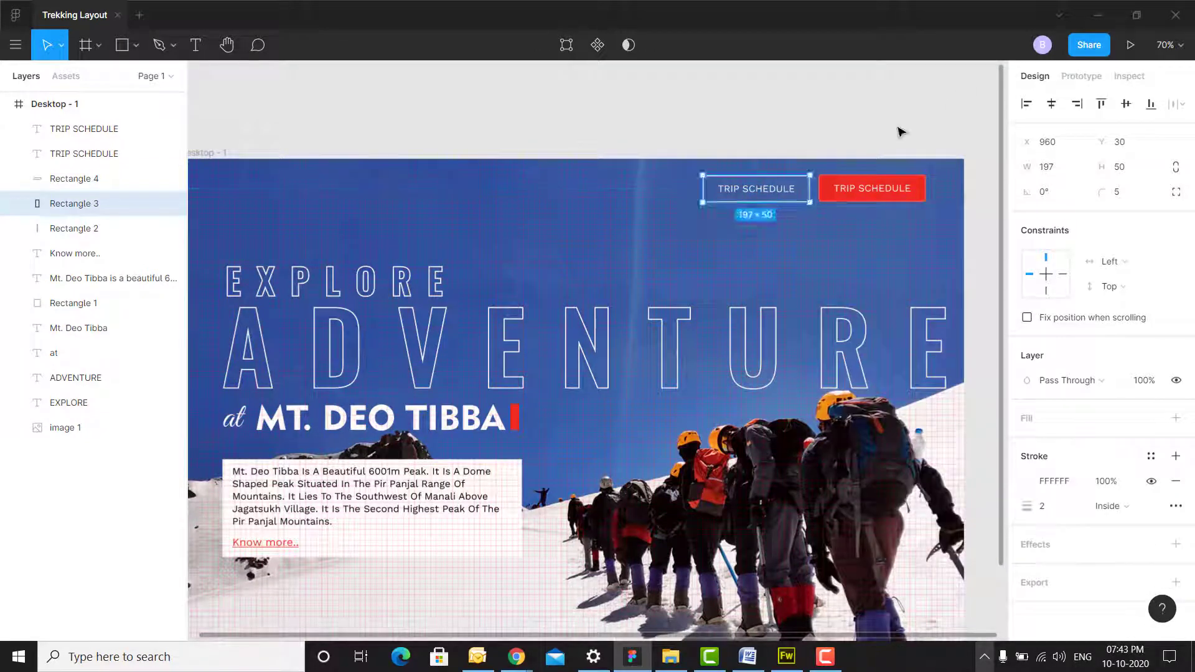
pyautogui.click(901, 132)
pyautogui.scroll(3, 926, 175)
pyautogui.doubleClick(838, 197)
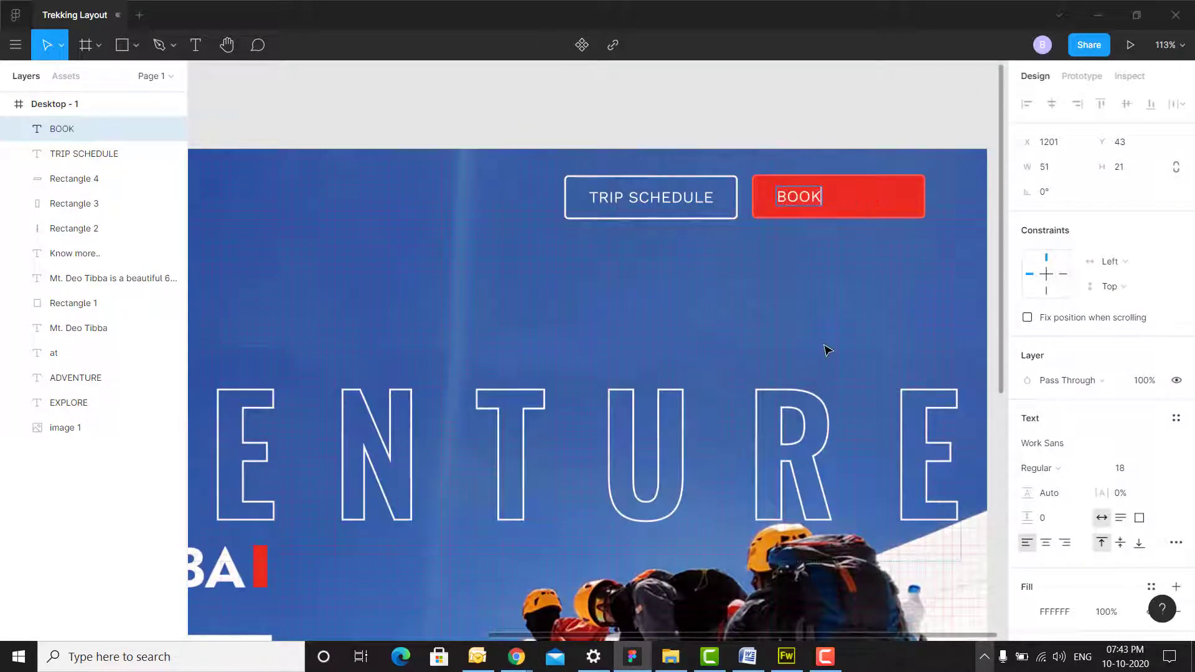
pyautogui.press('Escape')
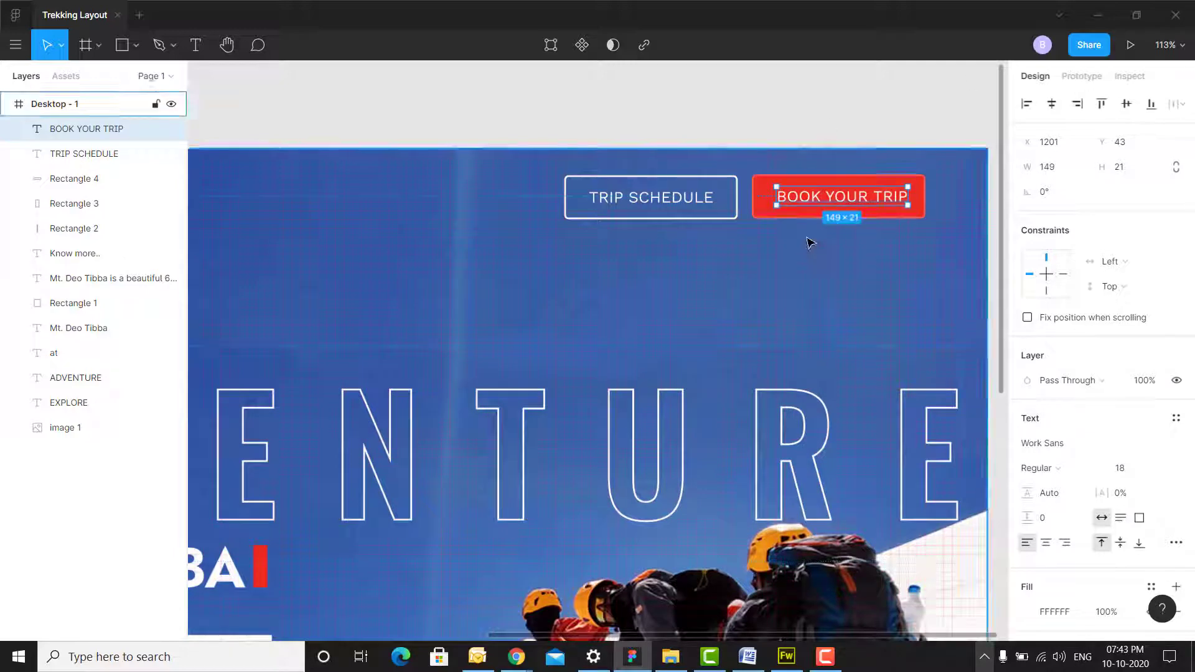
pyautogui.keyDown('shift'); pyautogui.click(822, 214); pyautogui.keyUp('shift')
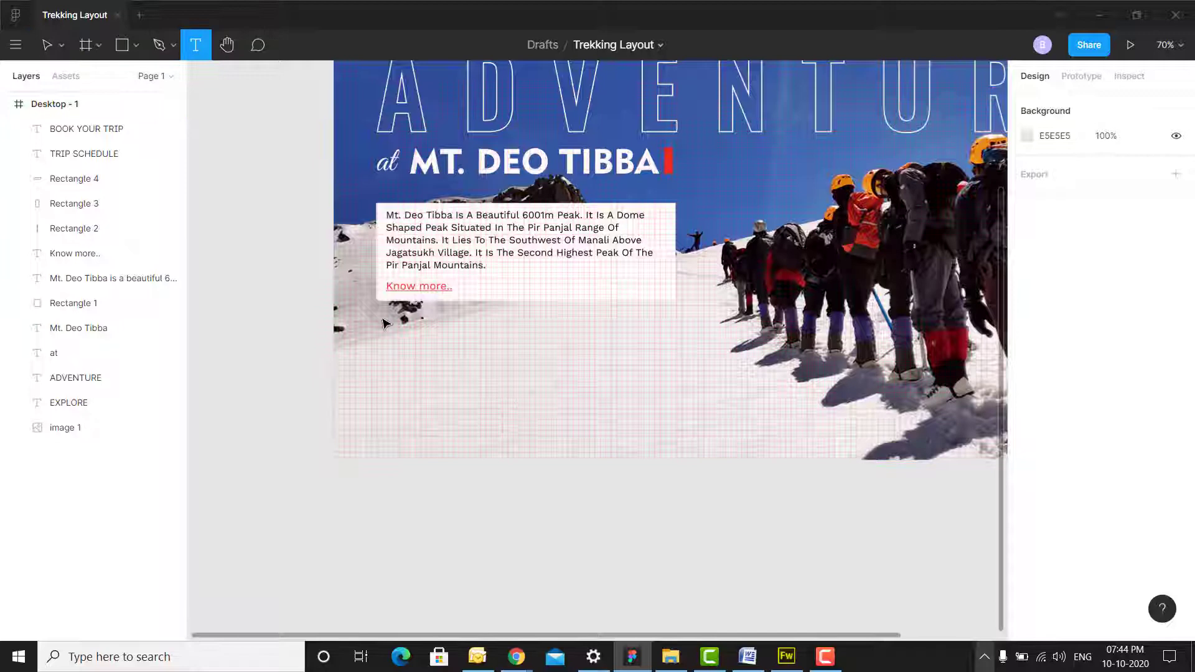
# - Paste the women-expeditions sentence into a text box below the description card at size 24
pyautogui.moveTo(384, 323); pyautogui.dragTo(676, 373)
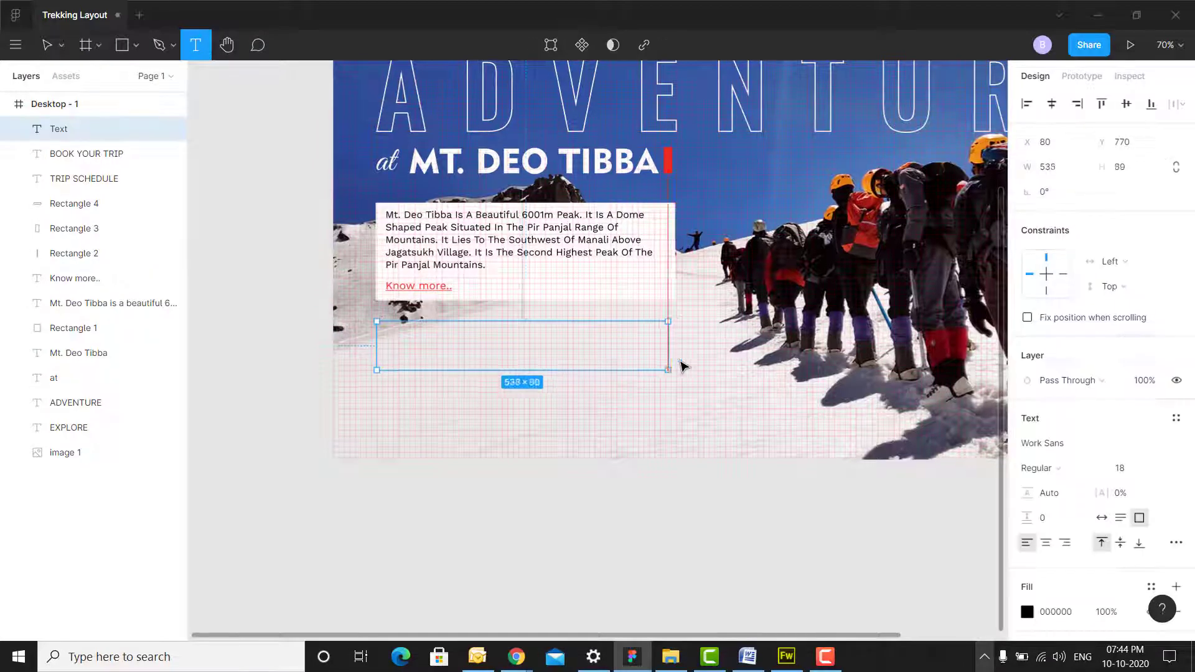
pyautogui.write('Not many all women expeditions to this peak has been a success, which makes it all the more attractive for the women climbers.')
pyautogui.click(1122, 468)
pyautogui.click(1150, 486)
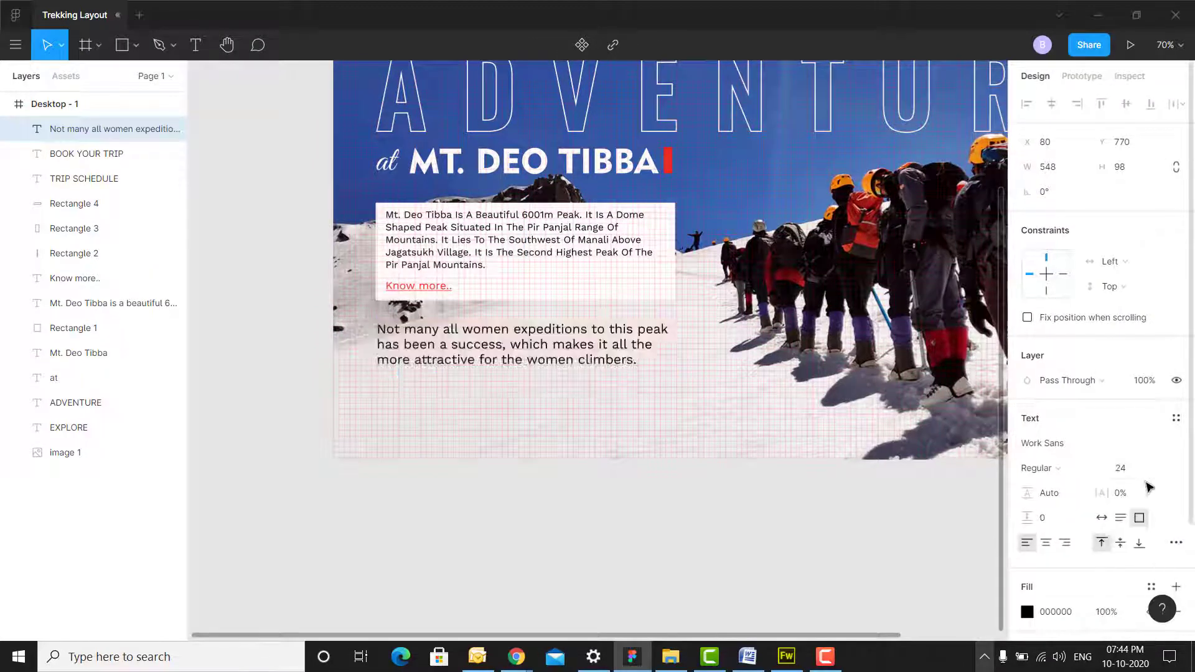
pyautogui.click(619, 505)
pyautogui.scroll(-1, 620, 505)
pyautogui.moveTo(488, 266); pyautogui.dragTo(488, 255)
# - Add a large quotation mark beside the sentence in Oswald at size 72
pyautogui.click(196, 44)
pyautogui.click(401, 332)
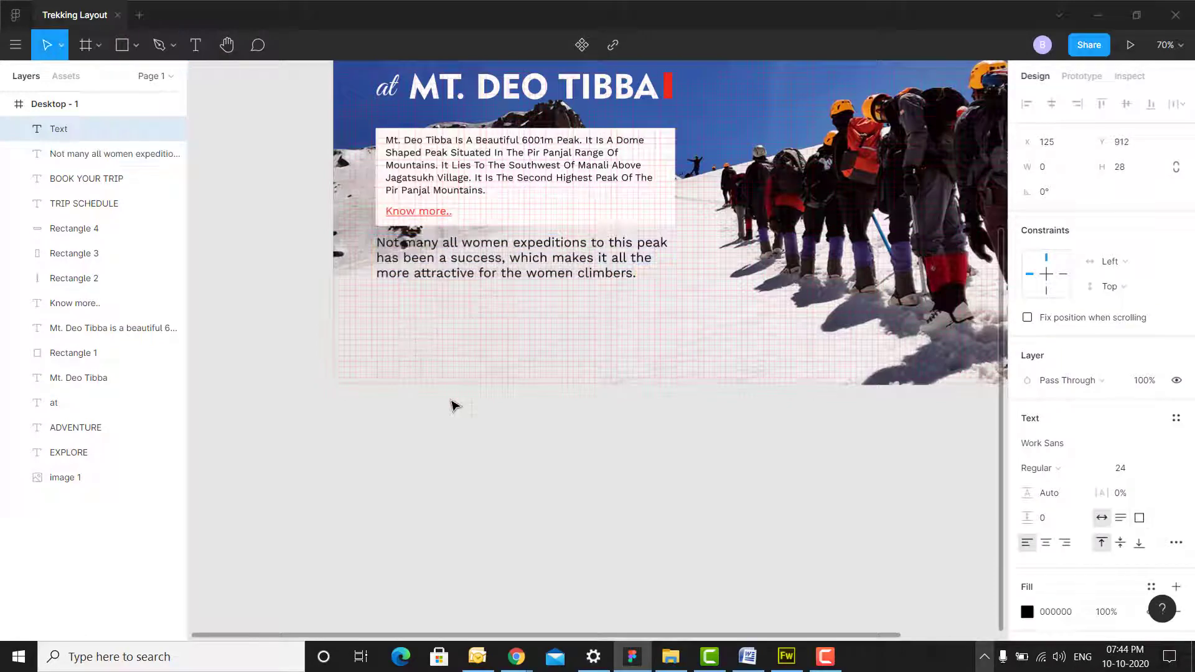
pyautogui.click(1161, 468)
pyautogui.click(1152, 547)
pyautogui.click(1178, 444)
pyautogui.scroll(15, 1120, 292)
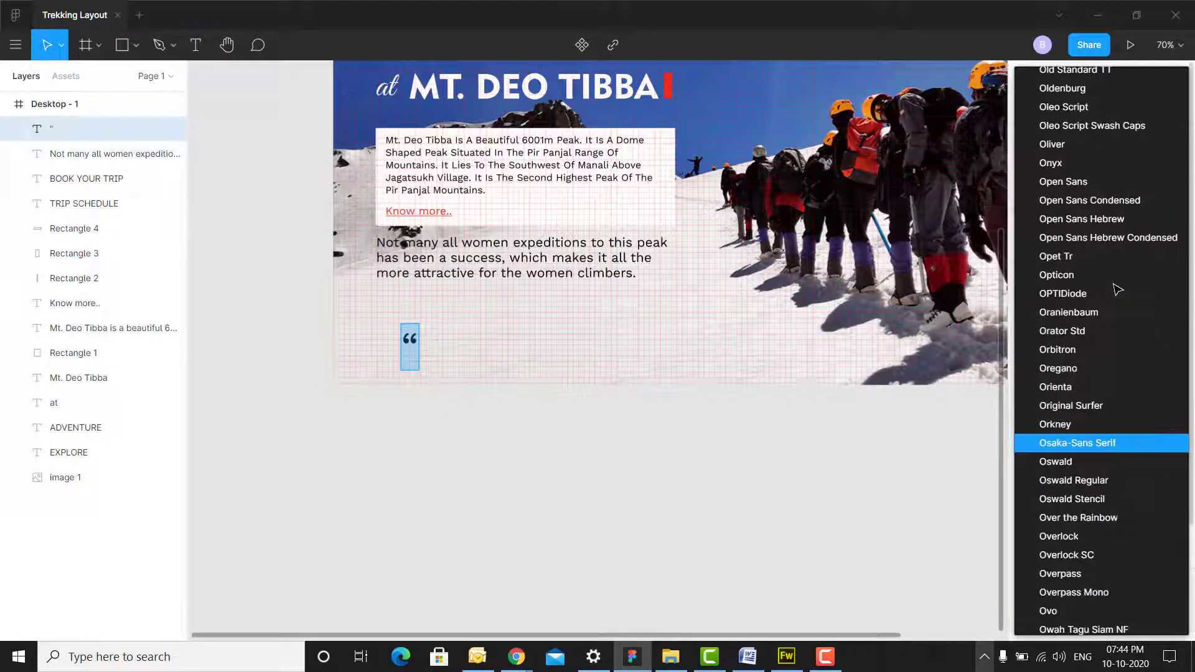
pyautogui.click(1081, 463)
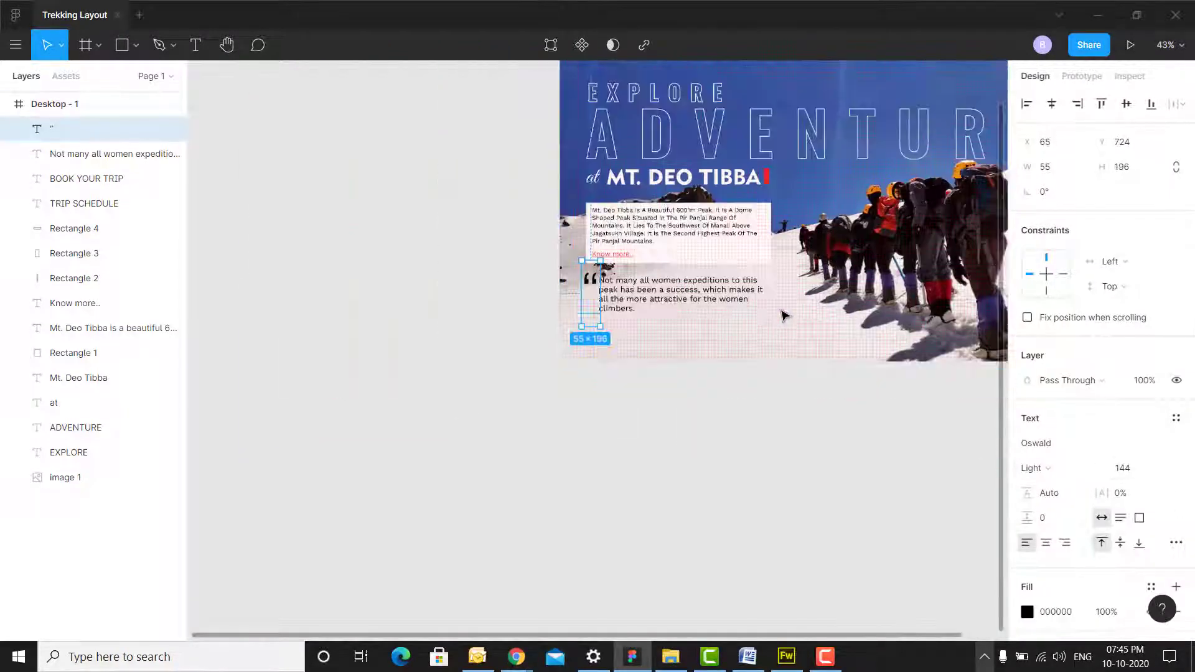
pyautogui.hscroll(3, 781, 315)
pyautogui.scroll(1, 907, 229)
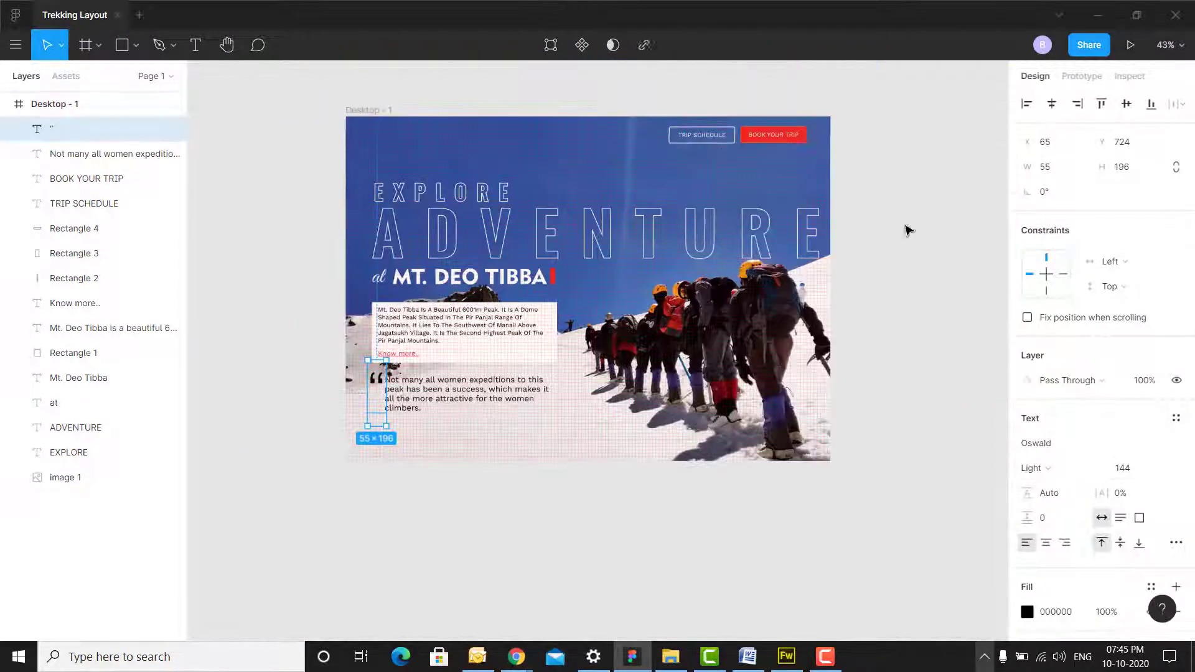
# - Hide the page frame's layout grid
pyautogui.click(906, 230)
pyautogui.scroll(1, 747, 349)
pyautogui.scroll(3, 634, 399)
pyautogui.click(54, 104)
pyautogui.click(1152, 342)
pyautogui.scroll(-3, 802, 190)
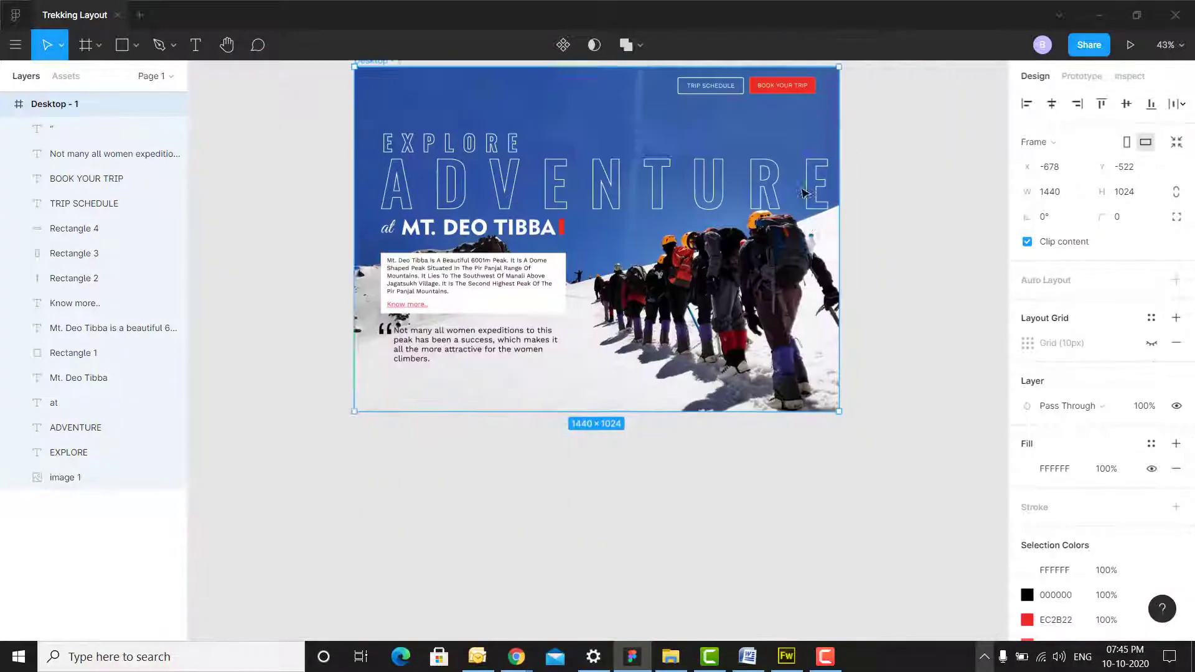
# - Draw a full-width footer bar along the page bottom and fill it black 000000
pyautogui.scroll(3, 590, 400)
pyautogui.click(467, 504)
pyautogui.click(136, 47)
pyautogui.click(118, 79)
pyautogui.moveTo(219, 413)
pyautogui.mouseDown()
pyautogui.moveTo(1112, 398)
pyautogui.moveTo(708, 369)
pyautogui.mouseUp()
pyautogui.moveTo(614, 340); pyautogui.dragTo(930, 287)
pyautogui.click(1027, 443)
pyautogui.click(877, 565)
pyautogui.click(598, 435)
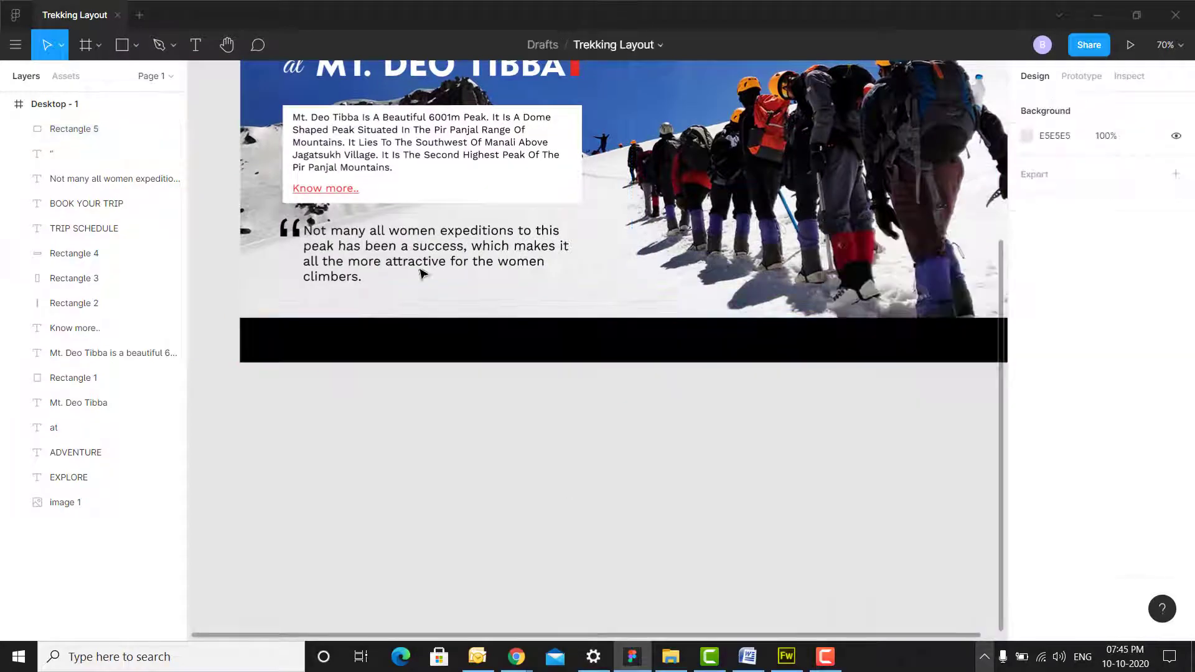
# - Add the '© My Trek.All right reserved.' line centred in the black footer
pyautogui.click(648, 345)
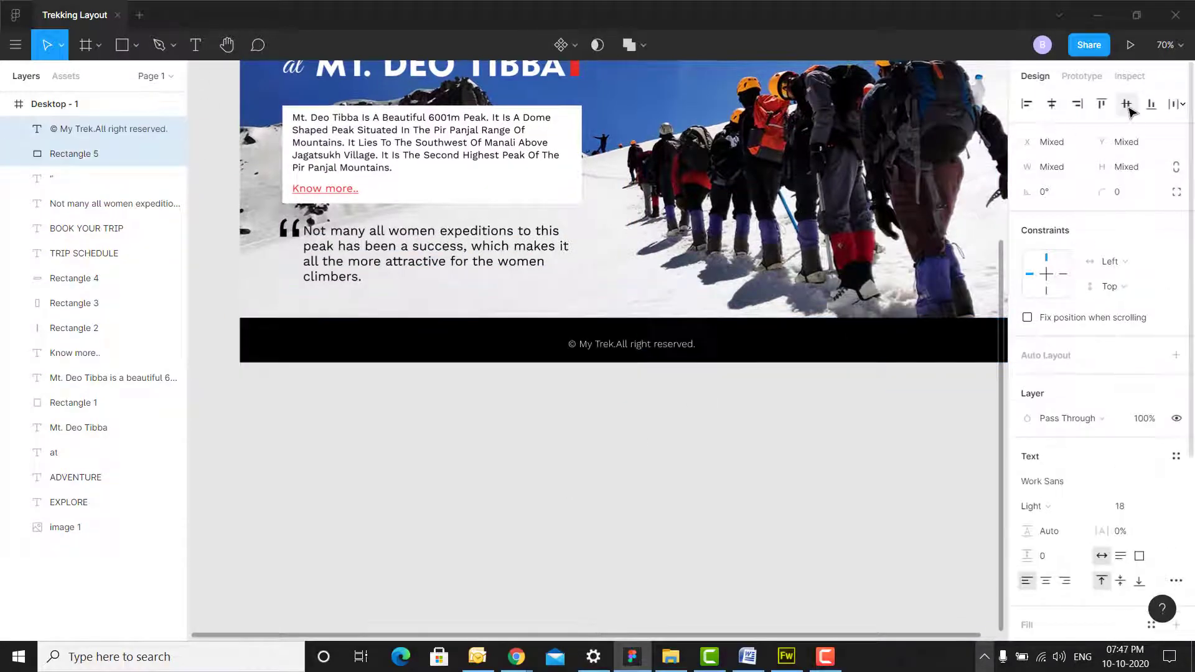
pyautogui.click(1125, 103)
pyautogui.click(771, 442)
pyautogui.scroll(5, 771, 442)
# - Google 'the noun project' and search thenounproject.com for 'trekking' icons
pyautogui.write('t')
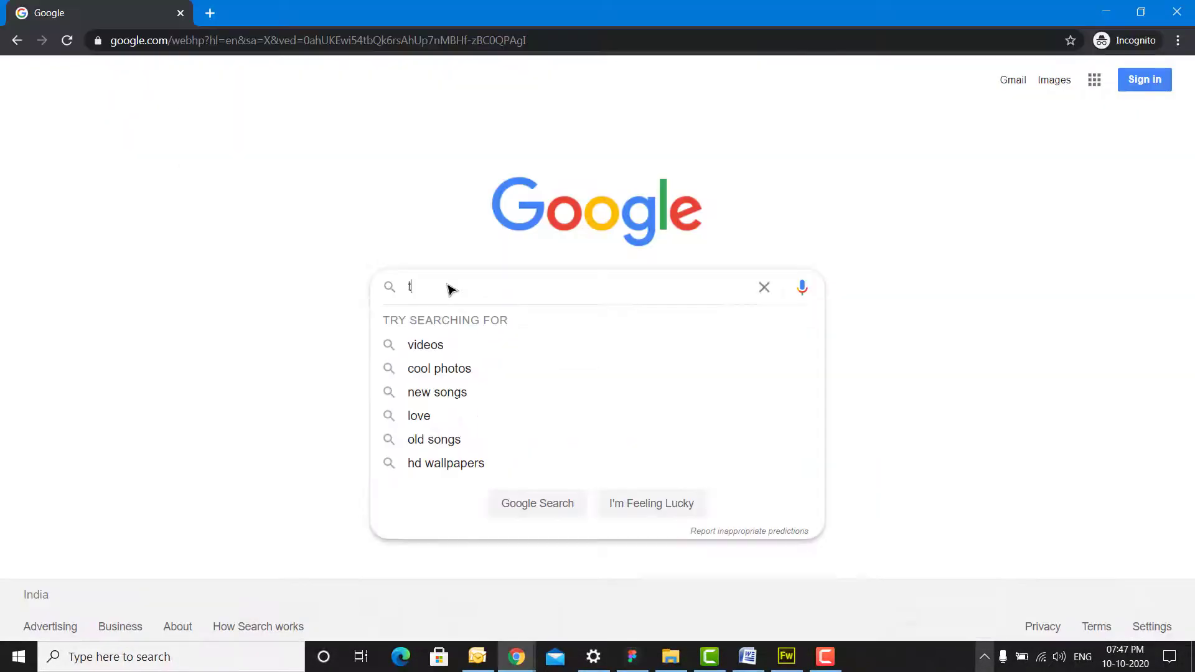
pyautogui.write('he noun project')
pyautogui.press('Return')
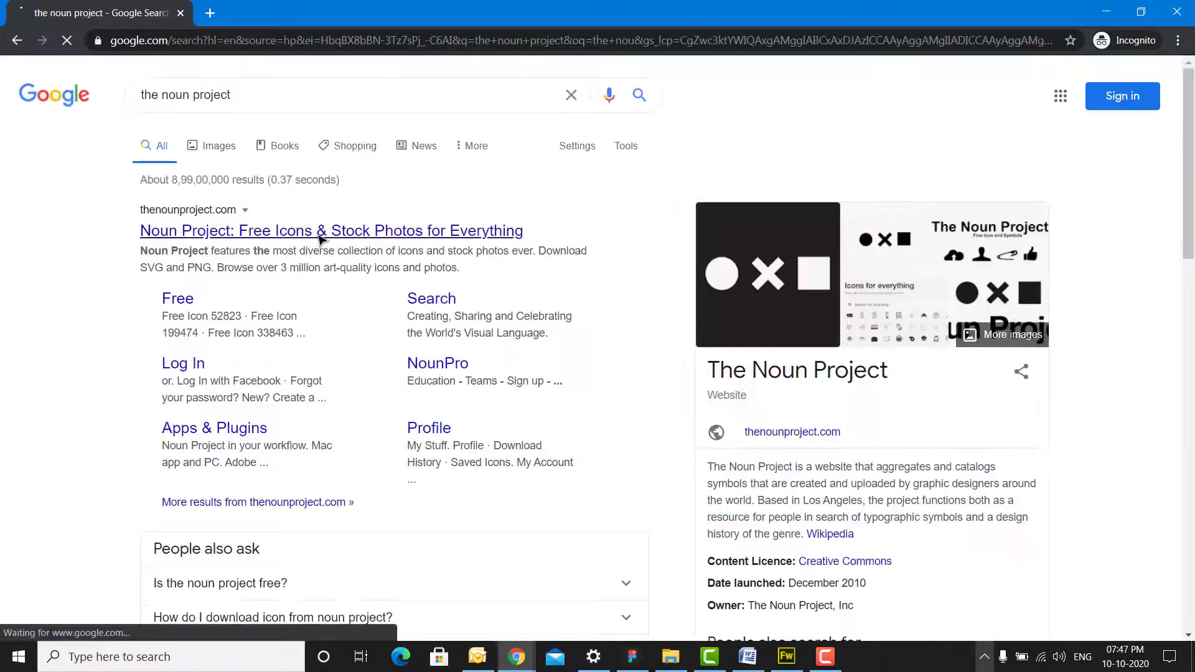
pyautogui.click(424, 230)
pyautogui.click(458, 367)
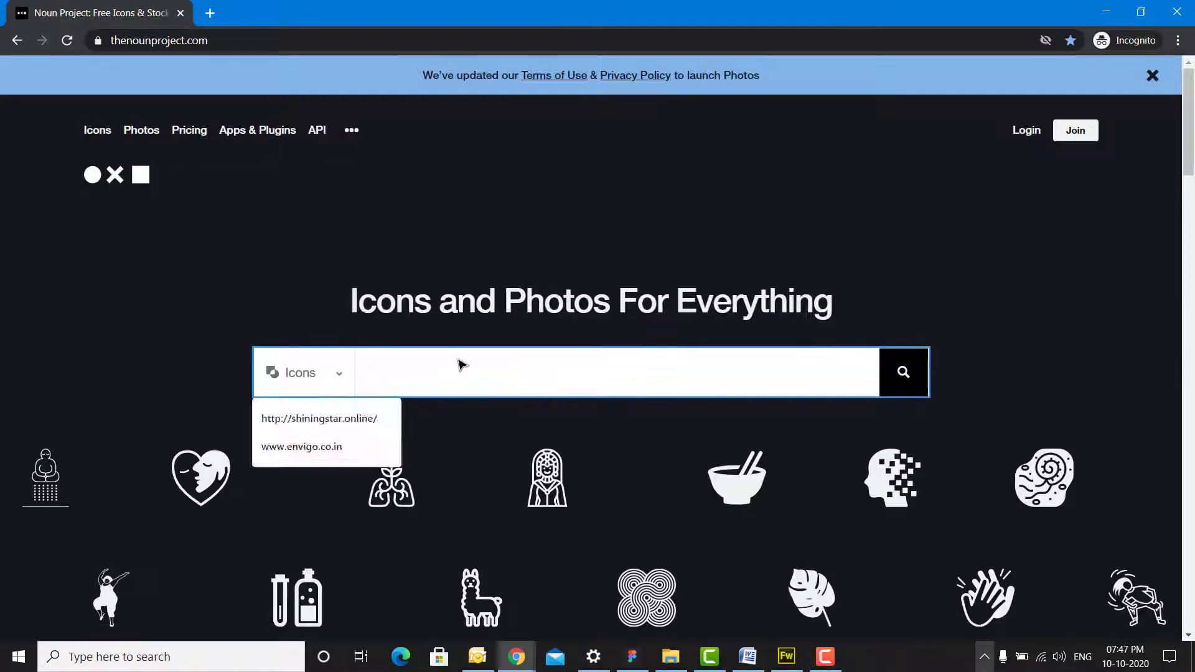
pyautogui.write('trekking')
pyautogui.press('Return')
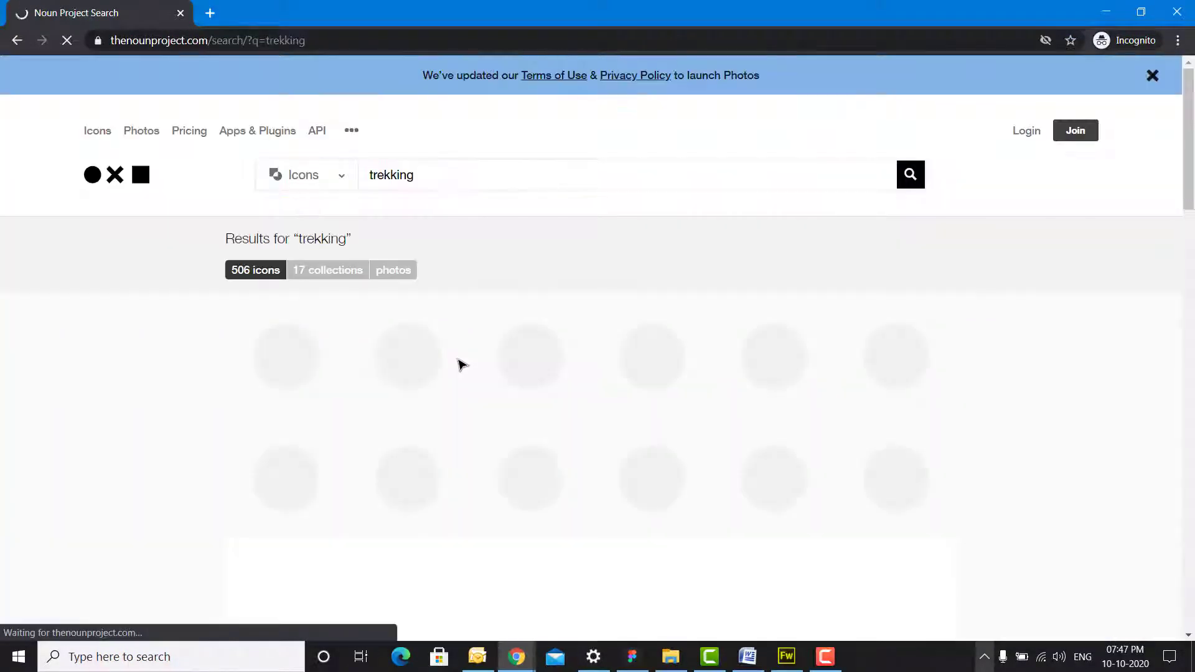
pyautogui.scroll(-5, 1082, 310)
pyautogui.scroll(5, 1085, 312)
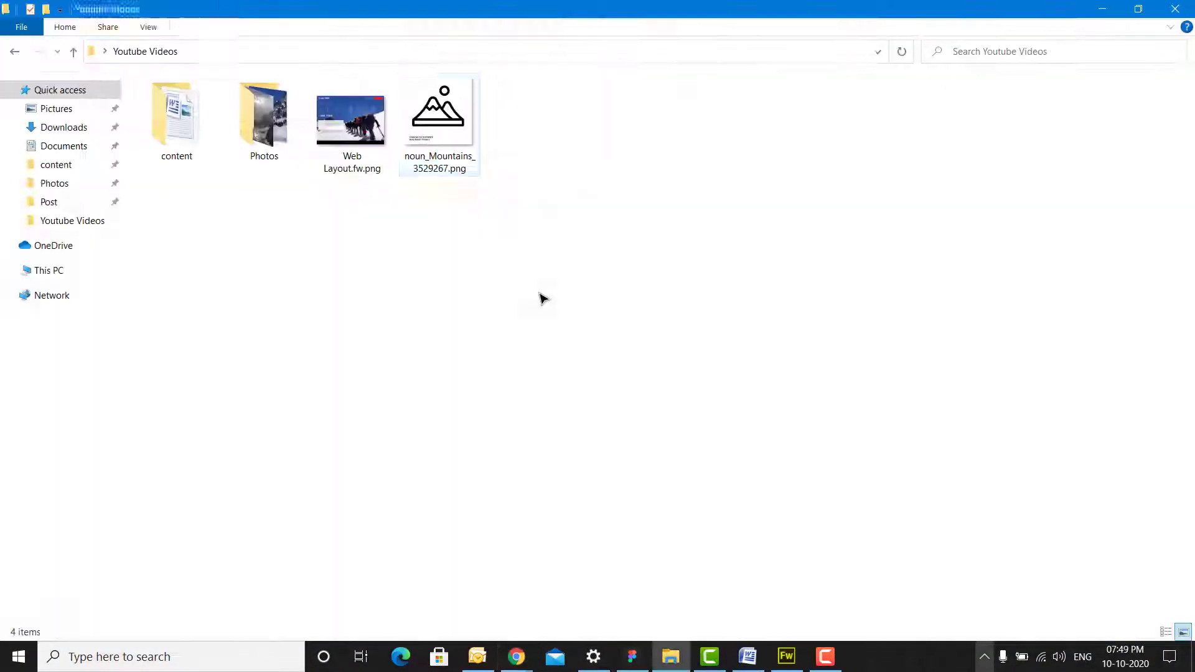
# - Open the downloaded mountain icon PNG in Fireworks and place it on the page
pyautogui.click(437, 115)
pyautogui.rightClick(437, 115)
pyautogui.click(771, 446)
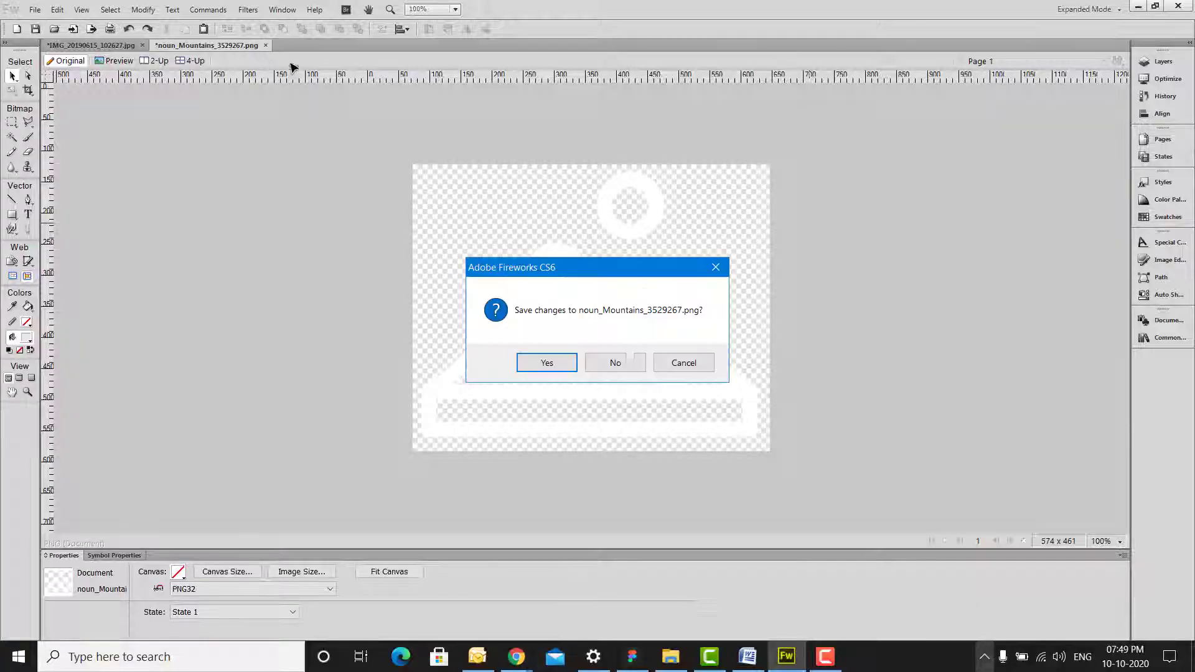
pyautogui.click(467, 348)
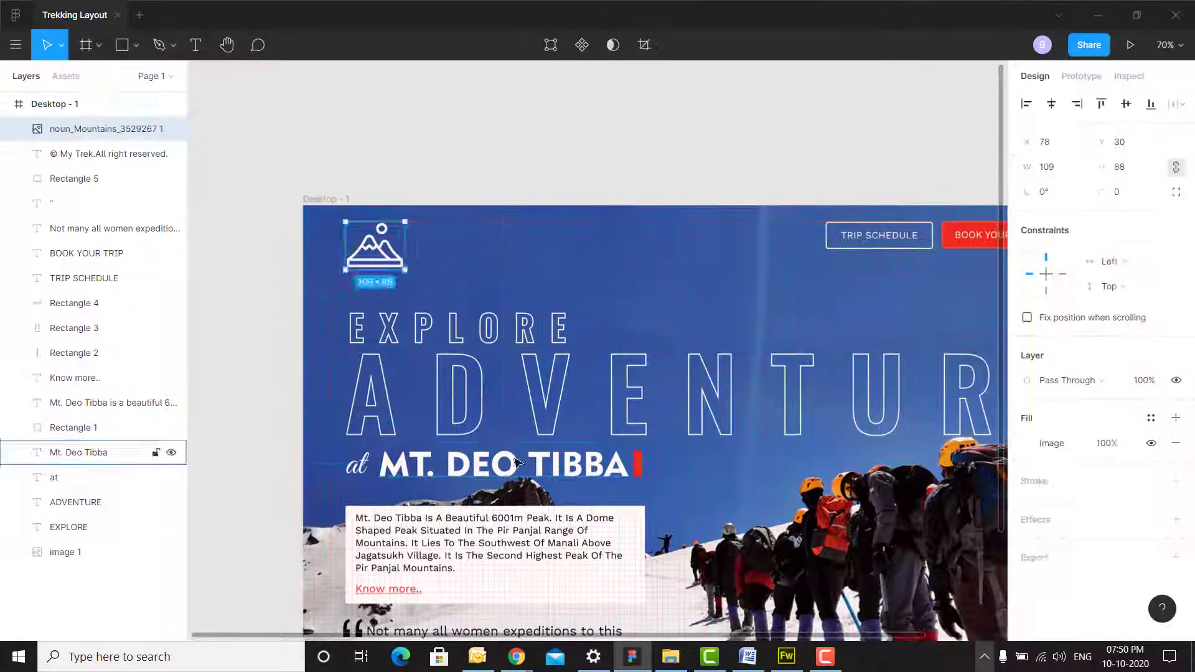
# - Duplicate the Mt. Deo Tibba title beside the icon and retype it as MY TREK at size 36
pyautogui.moveTo(500, 478); pyautogui.dragTo(525, 266)
pyautogui.write('My trek')
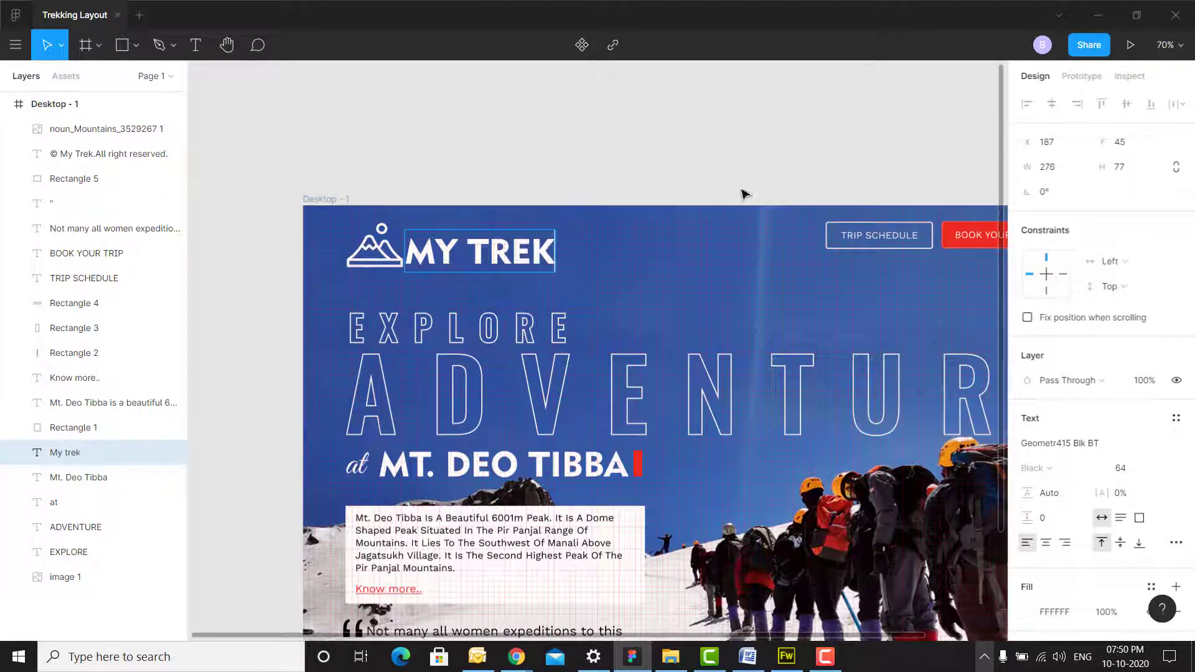
pyautogui.press('Escape')
pyautogui.click(1162, 470)
pyautogui.click(1143, 433)
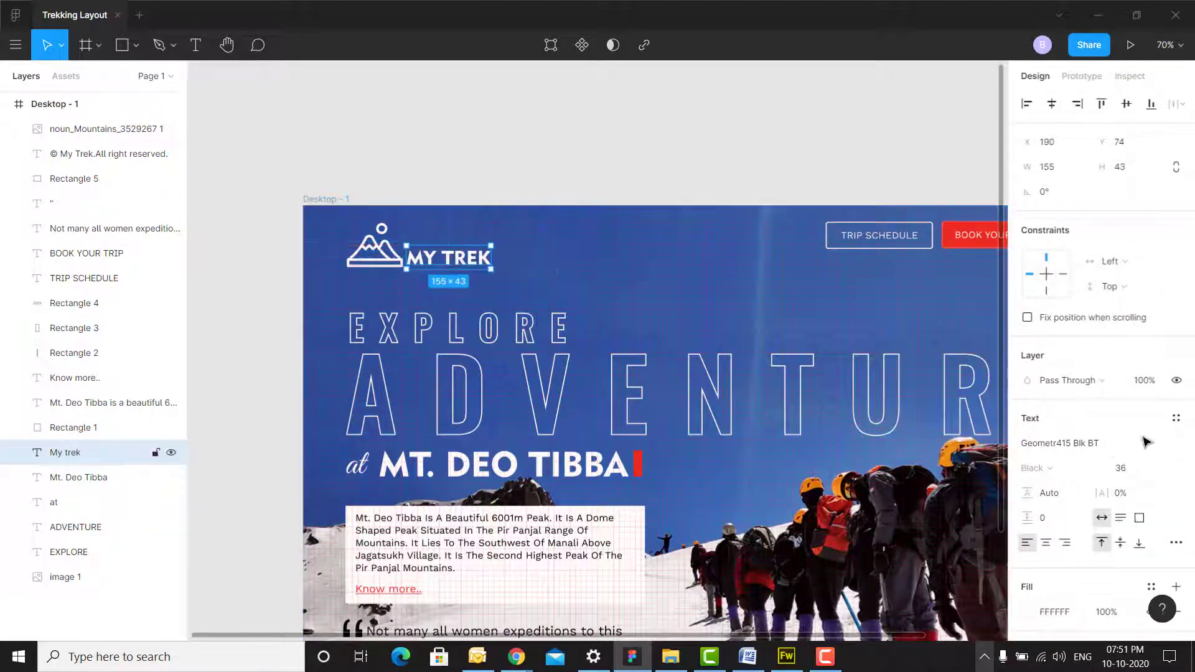
pyautogui.click(1160, 468)
pyautogui.click(1141, 487)
# - Position the MY TREK title beside the icon and set its font size to 42
pyautogui.click(528, 189)
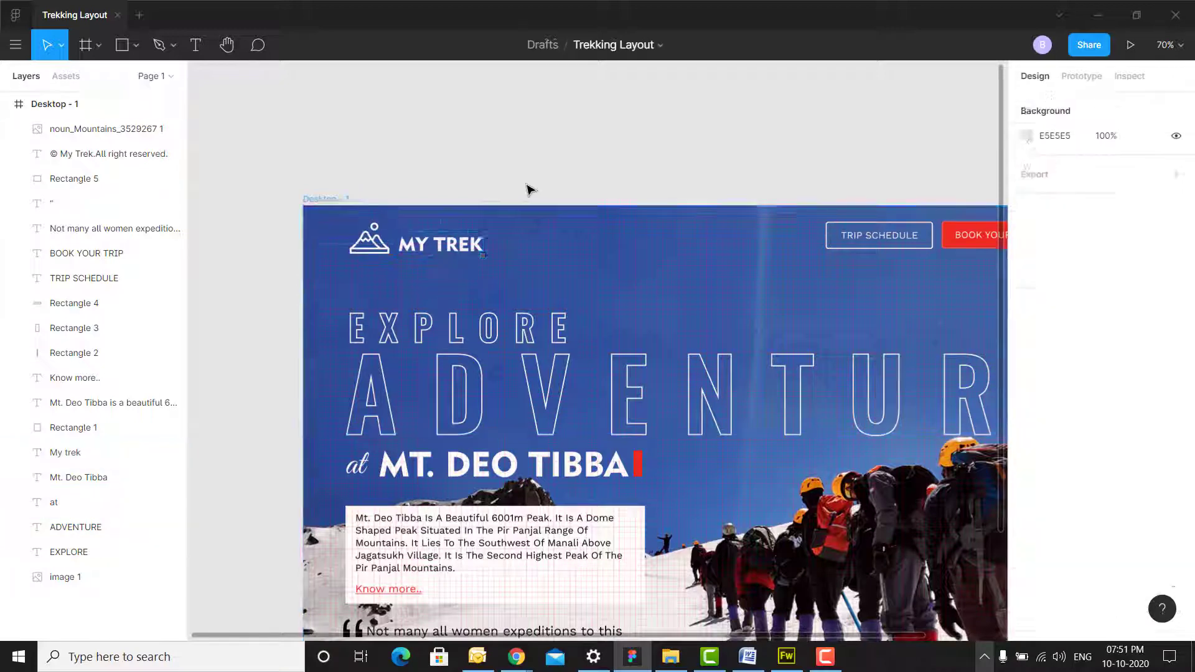
pyautogui.scroll(-3, 528, 190)
pyautogui.scroll(2, 528, 189)
pyautogui.click(441, 169)
pyautogui.click(1133, 470)
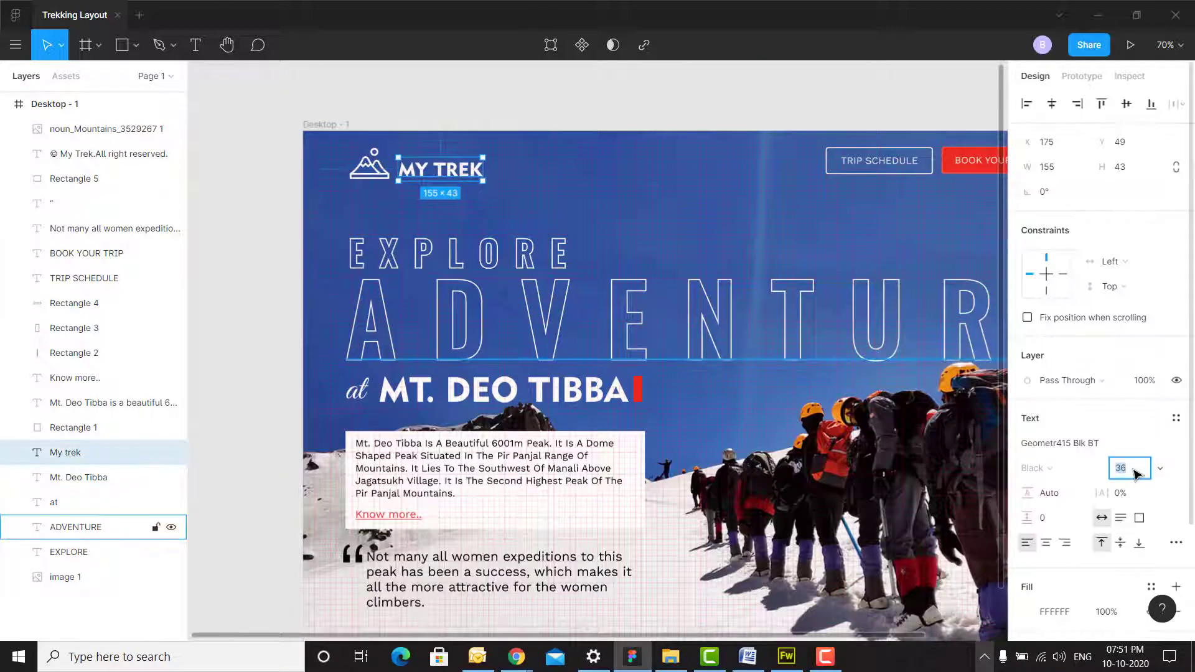
pyautogui.write('42')
pyautogui.press('Return')
# - Enlarge the mountain icon slightly and select it
pyautogui.click(372, 168)
pyautogui.moveTo(390, 181); pyautogui.dragTo(397, 185)
pyautogui.click(507, 110)
pyautogui.scroll(-3, 545, 192)
pyautogui.click(17, 47)
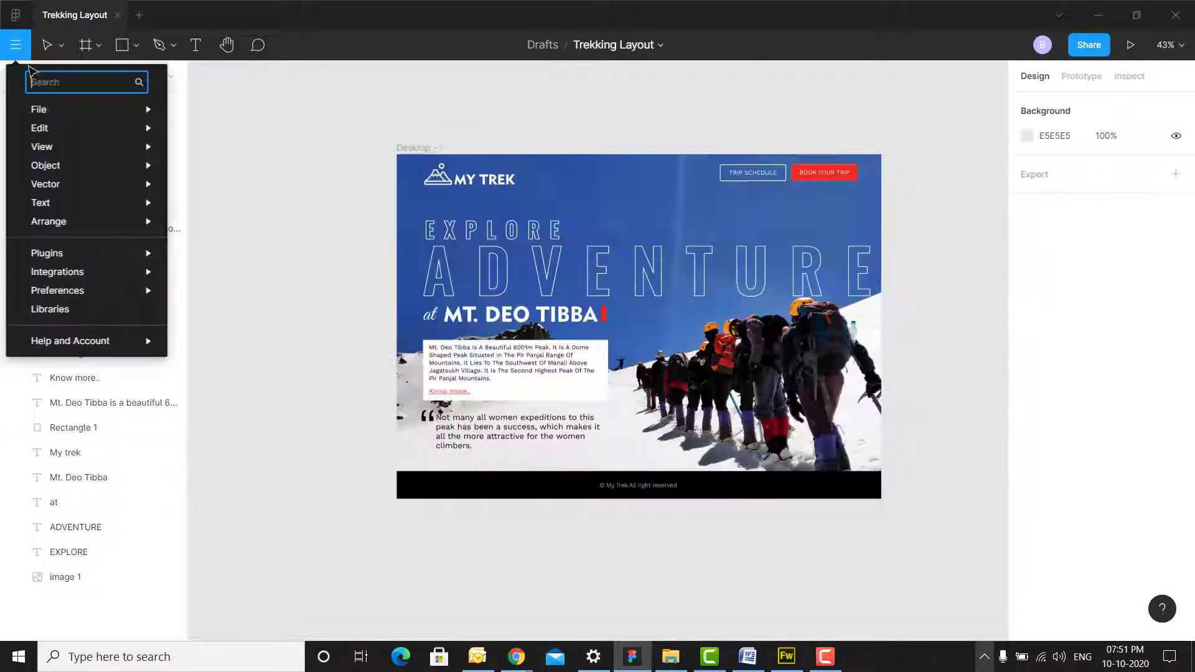
# - Place the tent photo from the Photos folder onto the canvas
pyautogui.moveTo(49, 109)
pyautogui.click(236, 157)
pyautogui.doubleClick(271, 140)
pyautogui.click(361, 149)
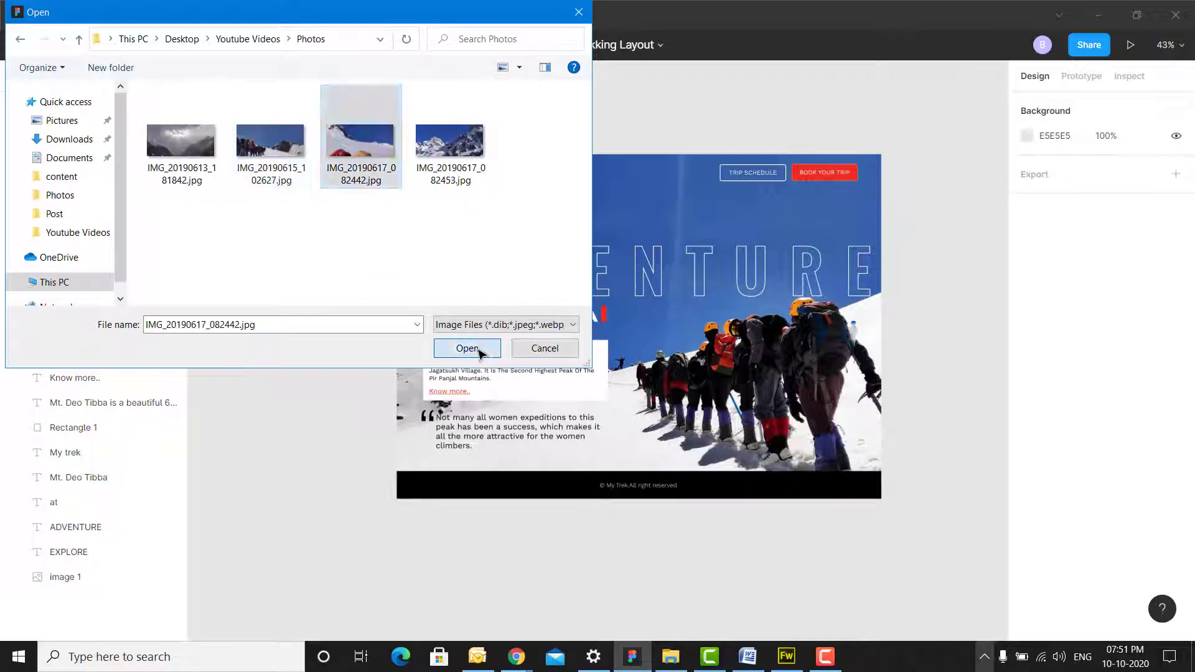
pyautogui.click(467, 348)
pyautogui.click(358, 180)
# - Move the tent photo below Rectangle 1, resize it to 2399×1133, and flip it horizontally
pyautogui.moveTo(81, 93); pyautogui.dragTo(102, 609)
pyautogui.scroll(-5, 642, 374)
pyautogui.moveTo(272, 218); pyautogui.dragTo(488, 363)
pyautogui.scroll(5, 754, 400)
pyautogui.rightClick(803, 436)
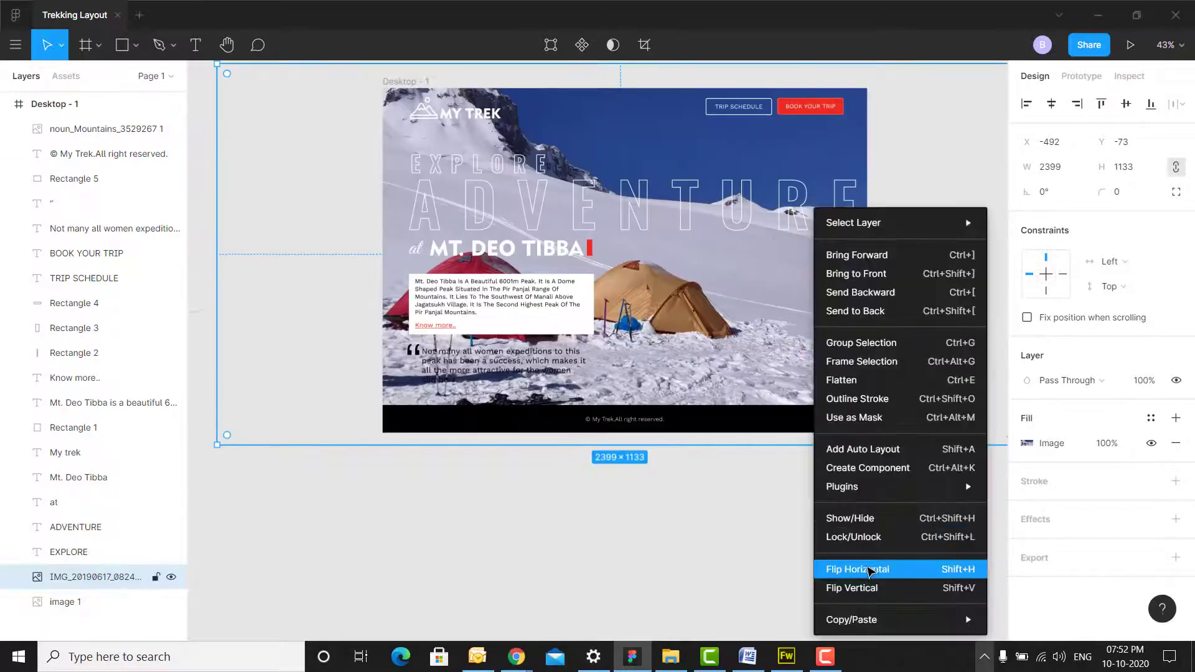
pyautogui.click(875, 571)
pyautogui.scroll(3, 718, 359)
pyautogui.moveTo(731, 353); pyautogui.dragTo(732, 373)
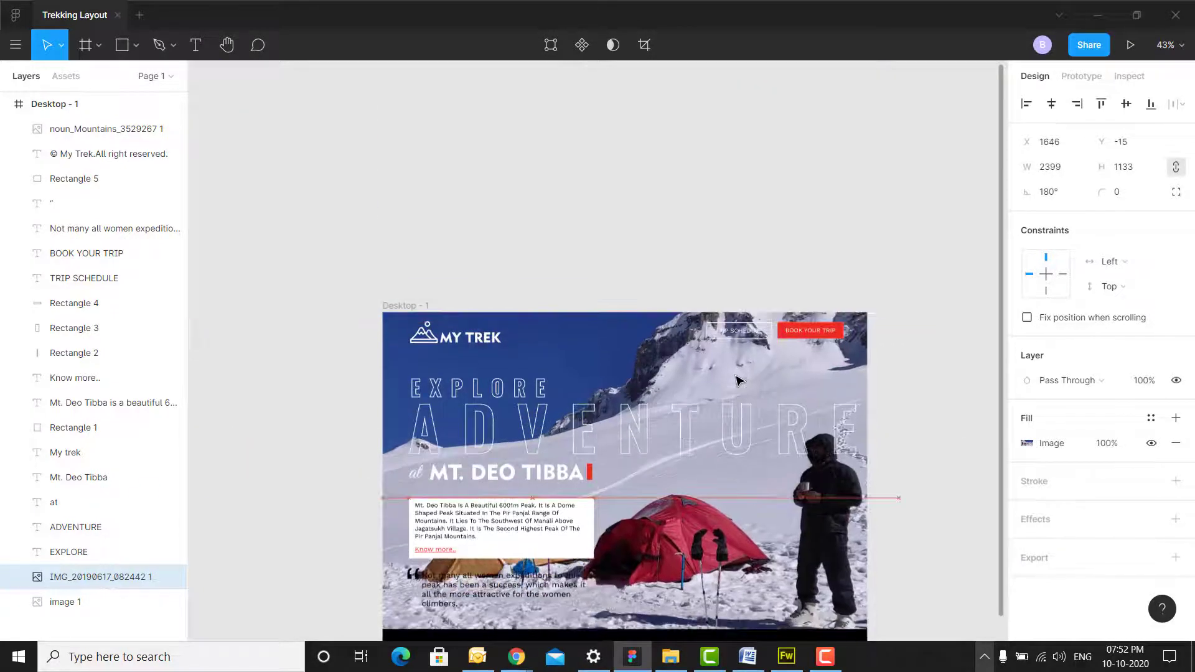
pyautogui.scroll(-4, 731, 371)
pyautogui.moveTo(936, 390); pyautogui.dragTo(913, 364)
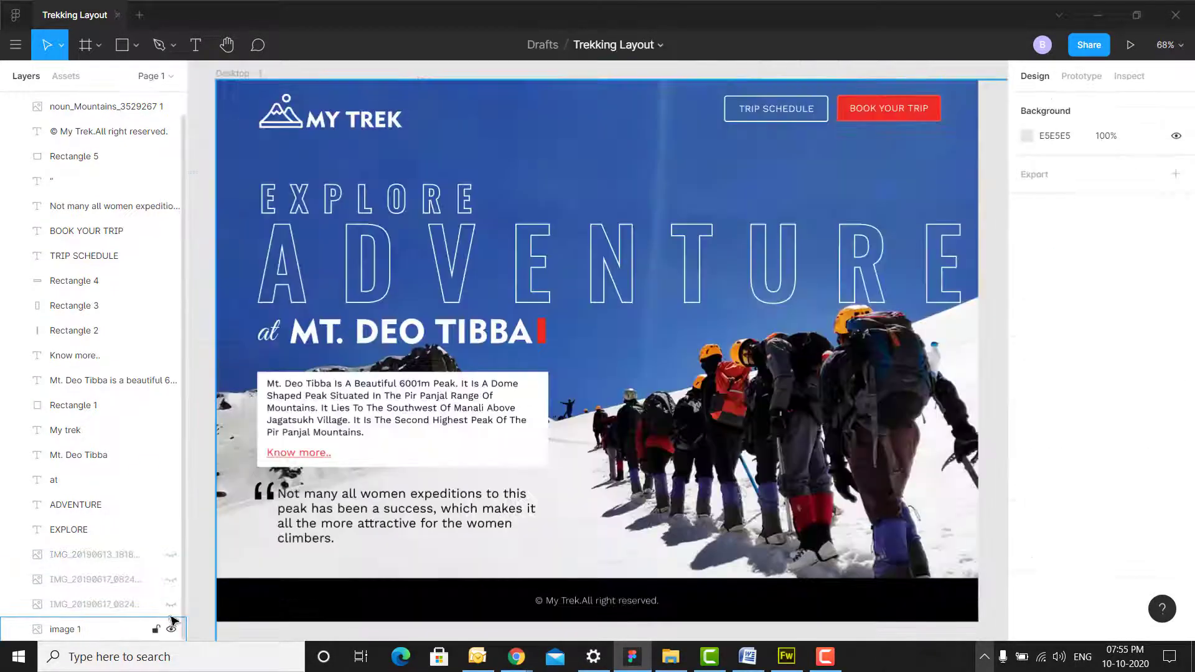
# - Toggle the tent, dark mountain and valley photo layers to show each as the background
pyautogui.click(171, 604)
pyautogui.click(172, 579)
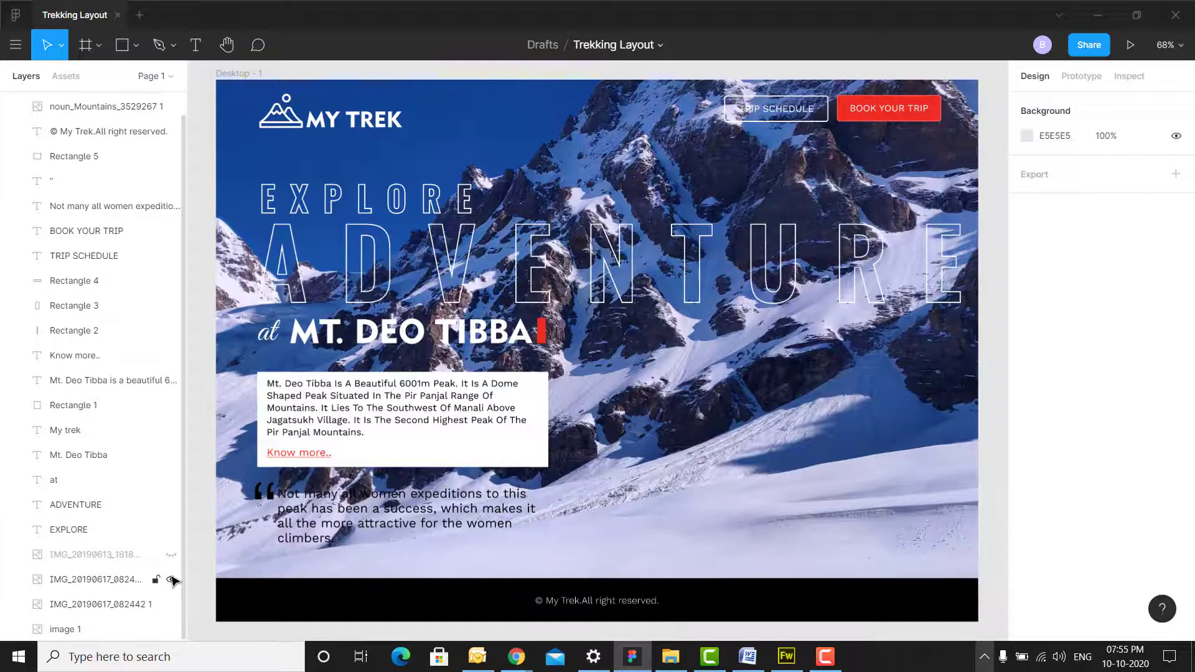
pyautogui.click(171, 555)
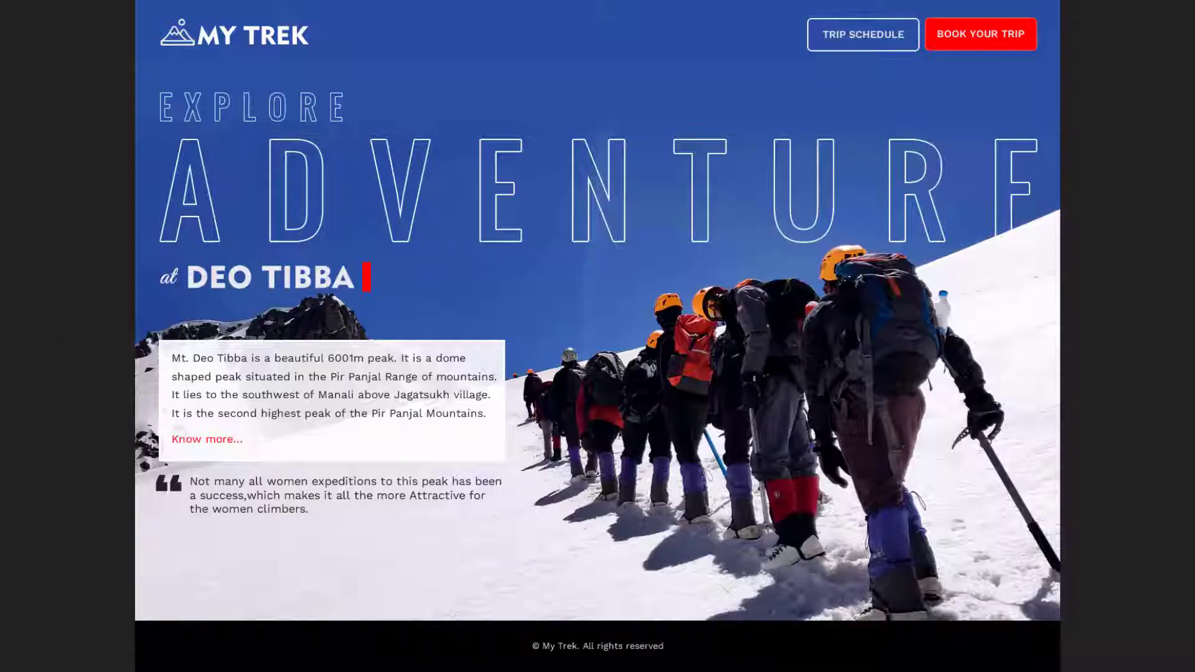